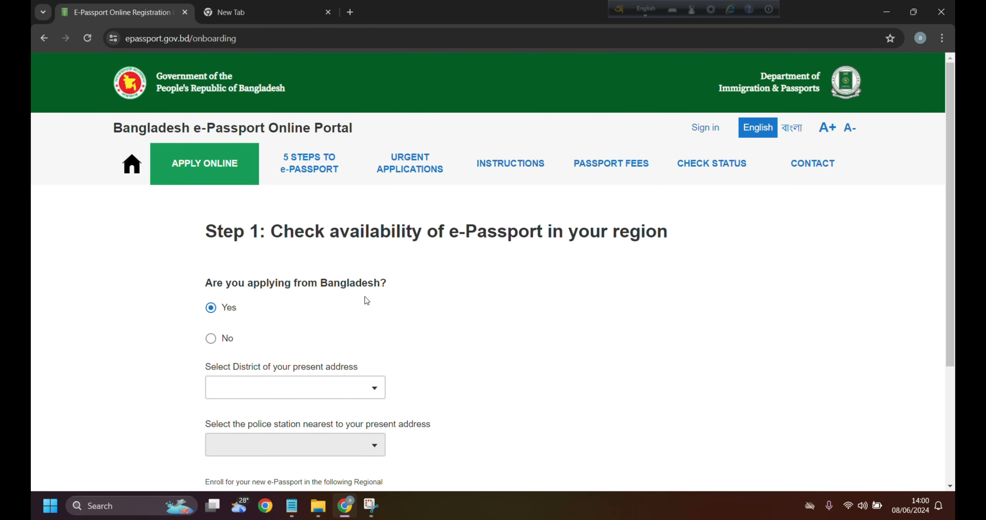
Choose RAJBARI as the district of the present address for an application from within Bangladesh
scroll(397, 293, "down", 2)
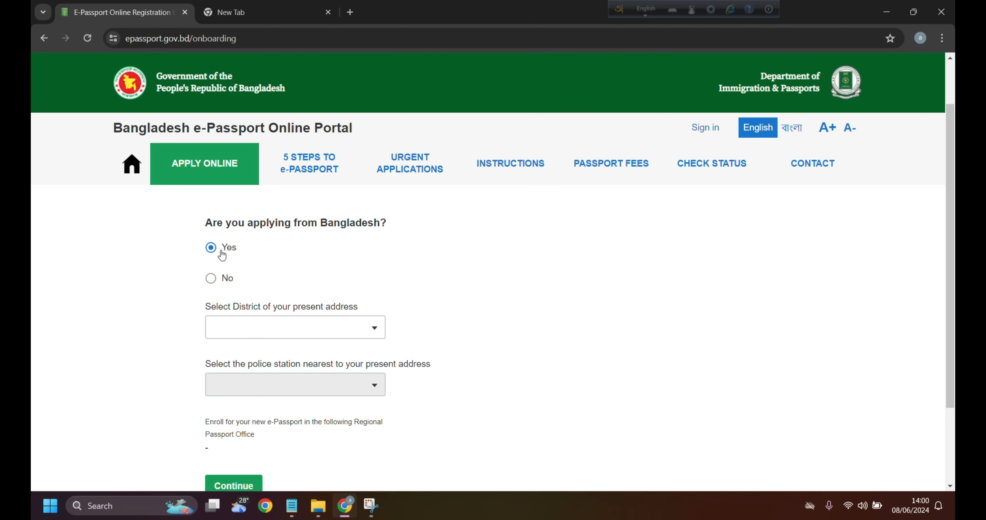
left_click(297, 332)
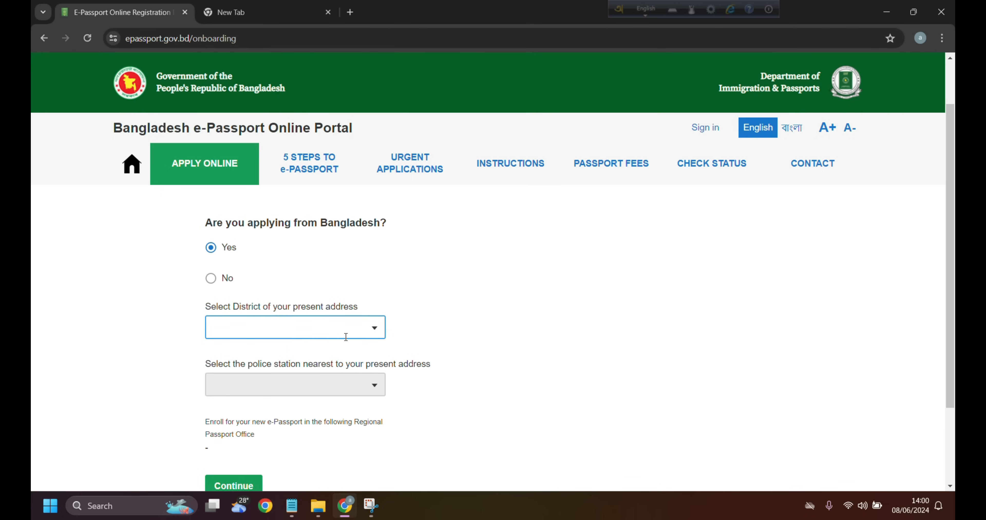
left_click(261, 333)
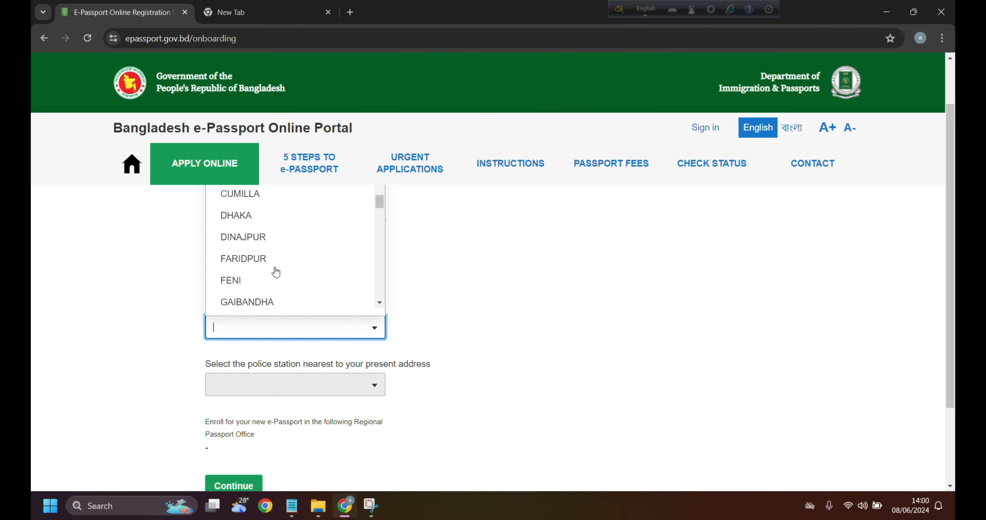
scroll(277, 271, "down", 4)
scroll(285, 280, "down", 15)
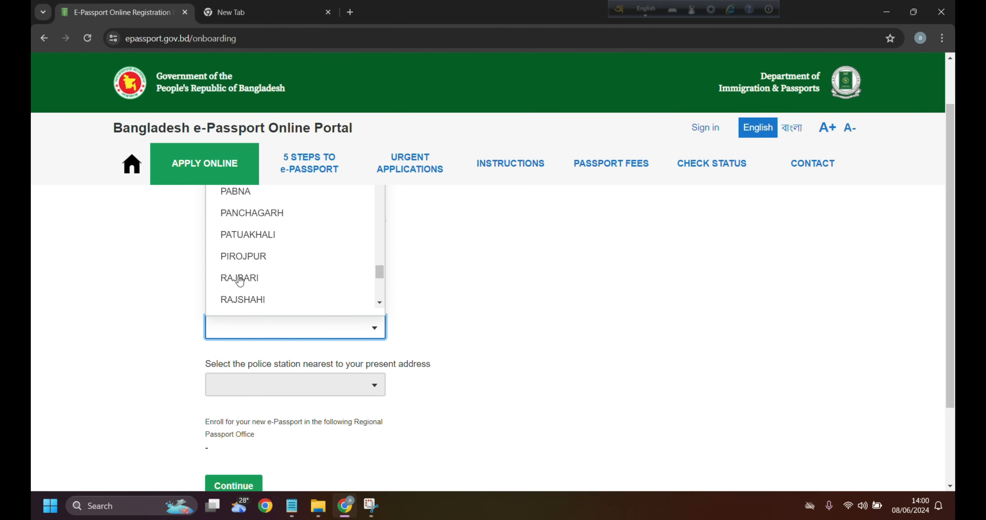
left_click(256, 279)
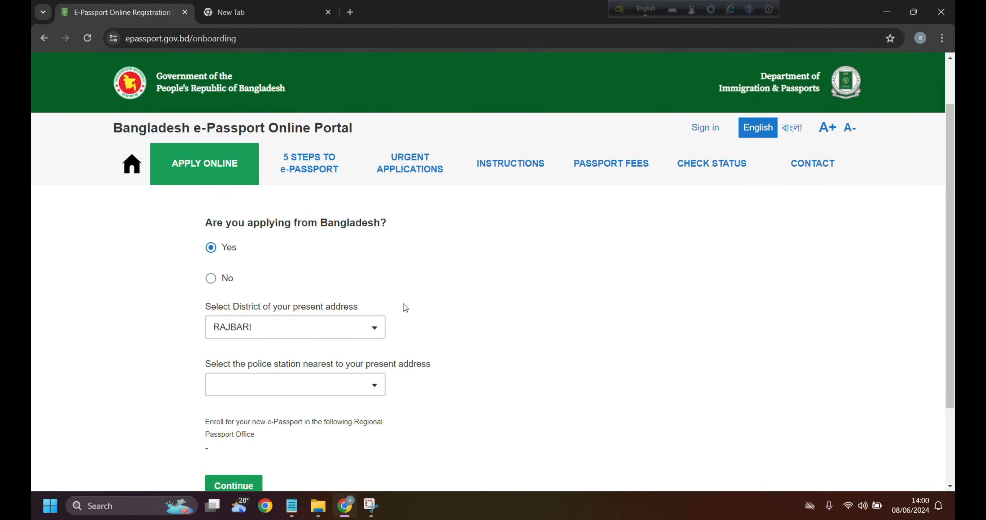
Choose BALIAKANDI as the police station nearest to the present address
left_click(255, 393)
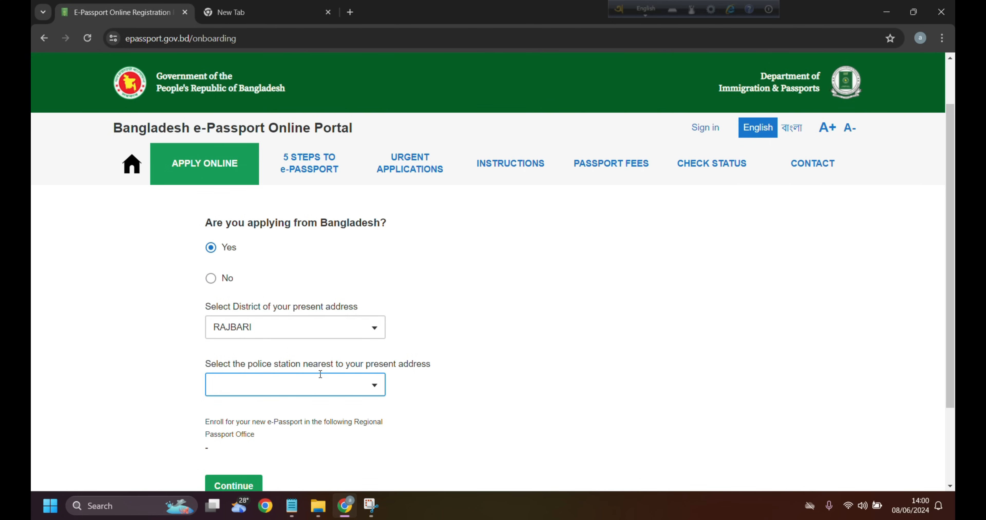
left_click(386, 377)
left_click(357, 383)
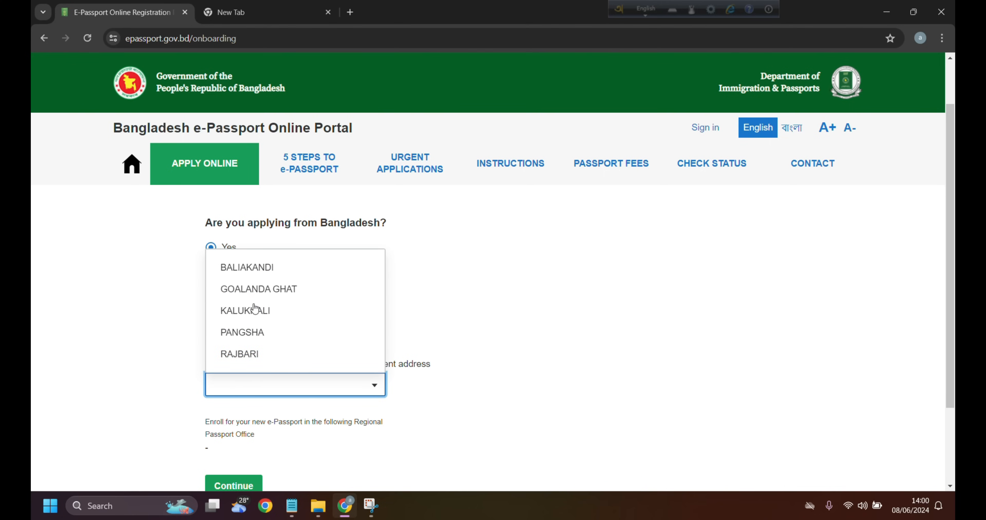
left_click(263, 266)
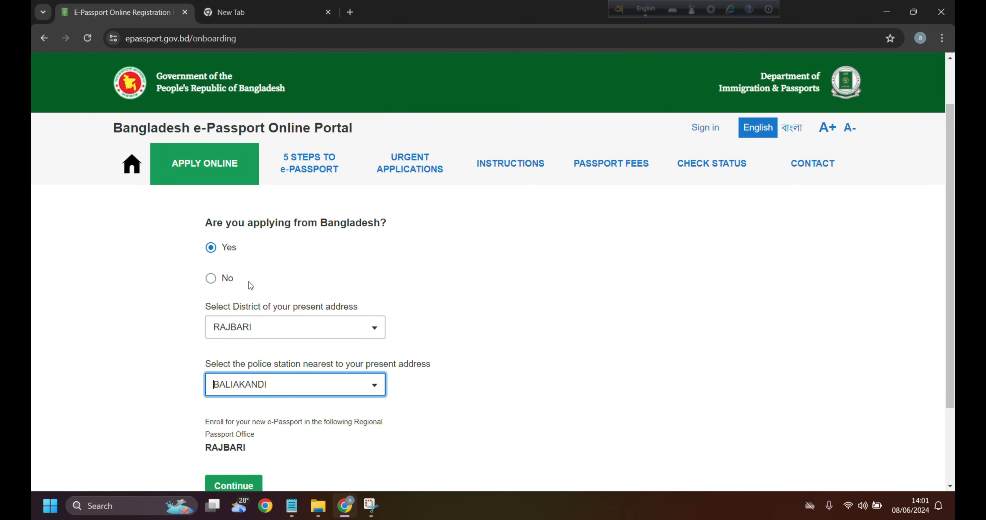
left_click(210, 279)
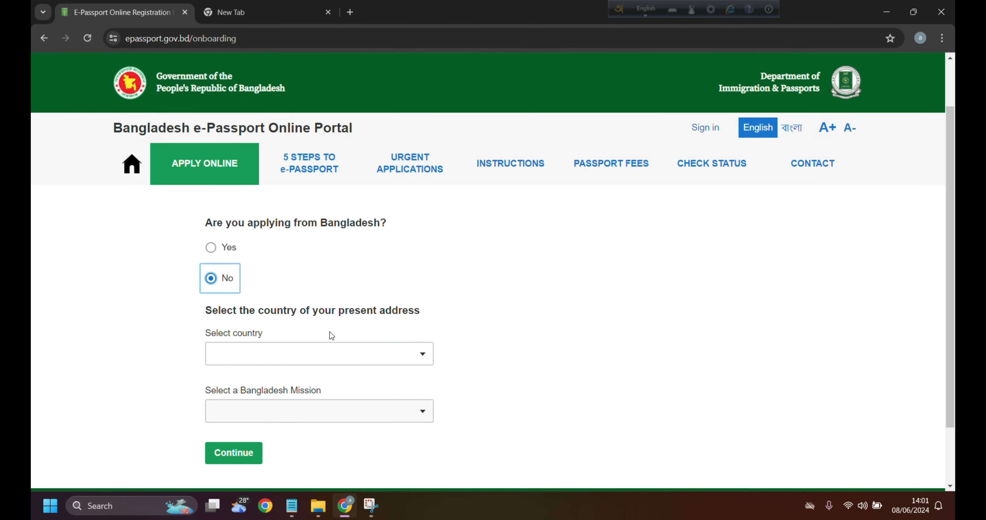
left_click(421, 359)
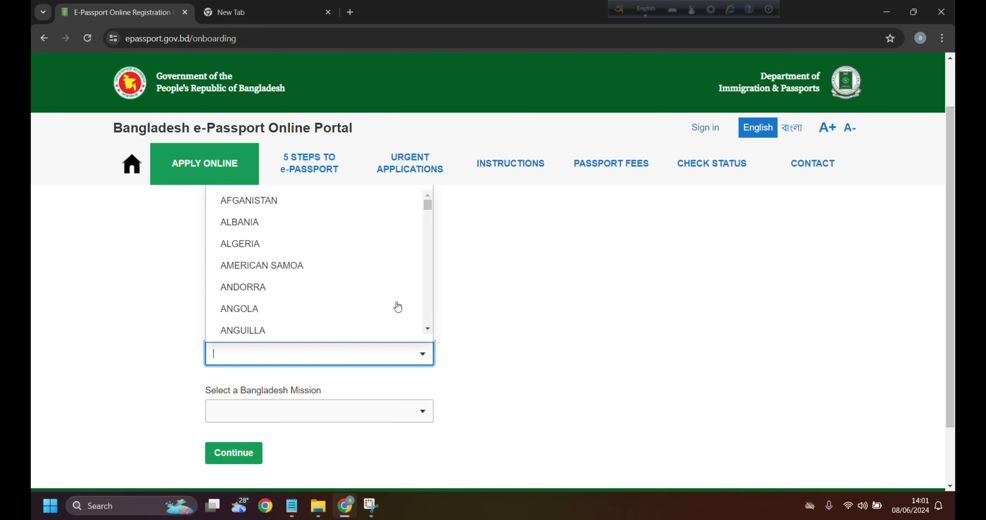
left_click(524, 285)
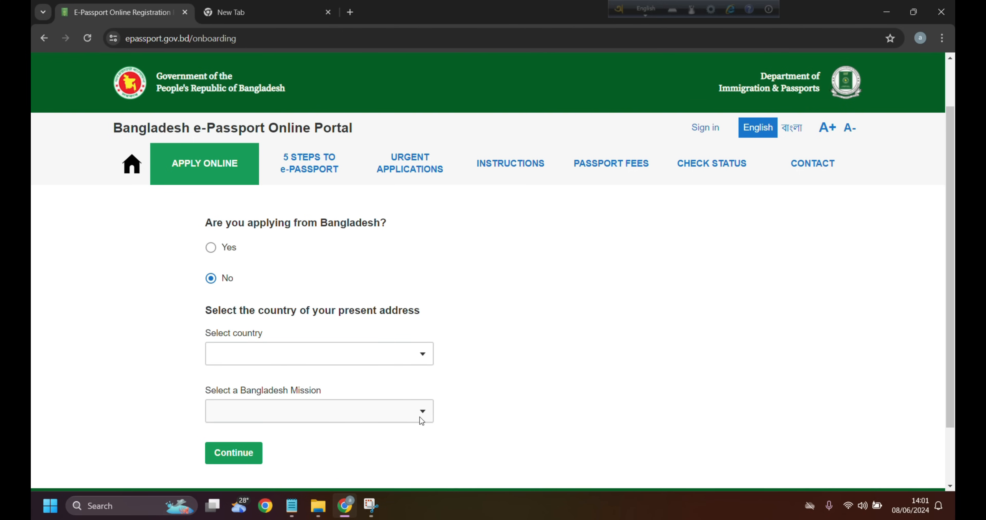
scroll(483, 331, "up", 2)
left_click(224, 317)
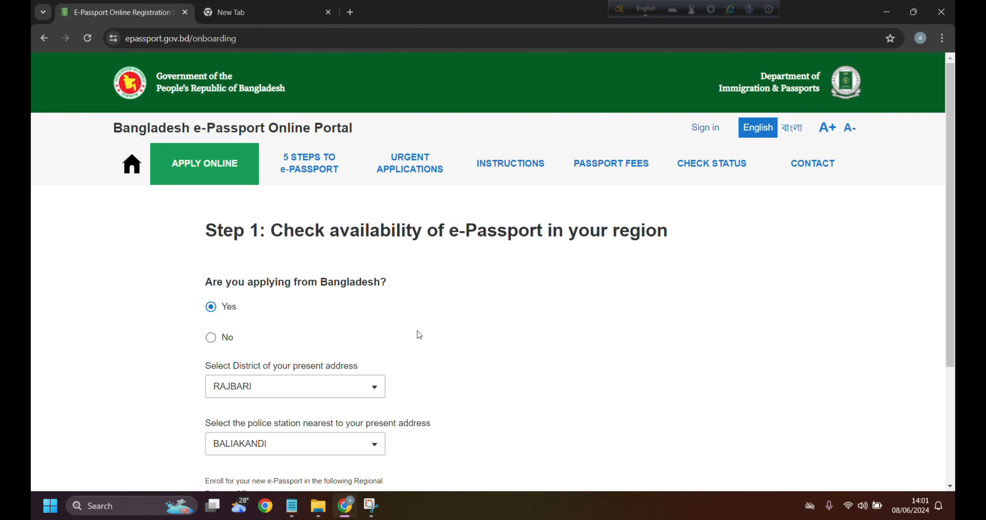
Submit the region selection, then enter the applicant's email address with the human check and proceed to account sign-up
scroll(417, 330, "down", 3)
left_click(241, 428)
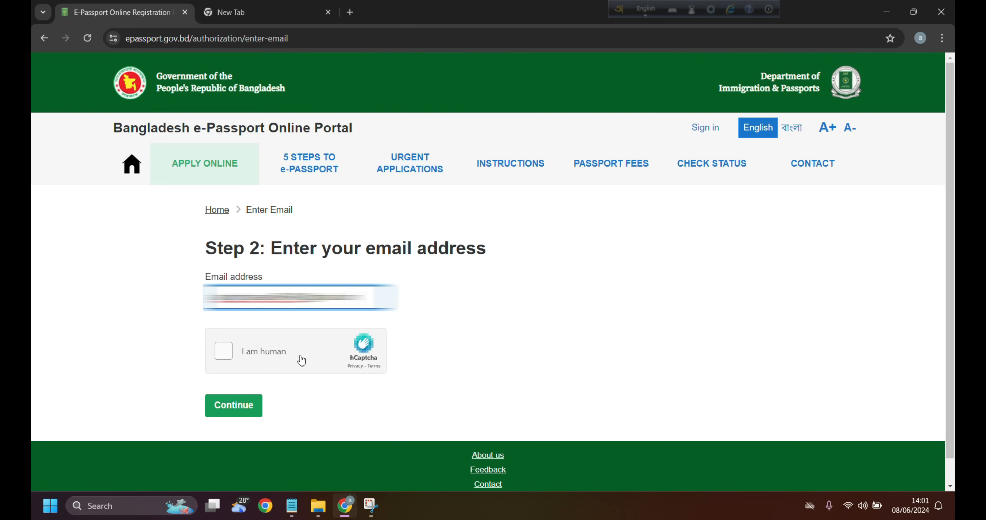
left_click(223, 355)
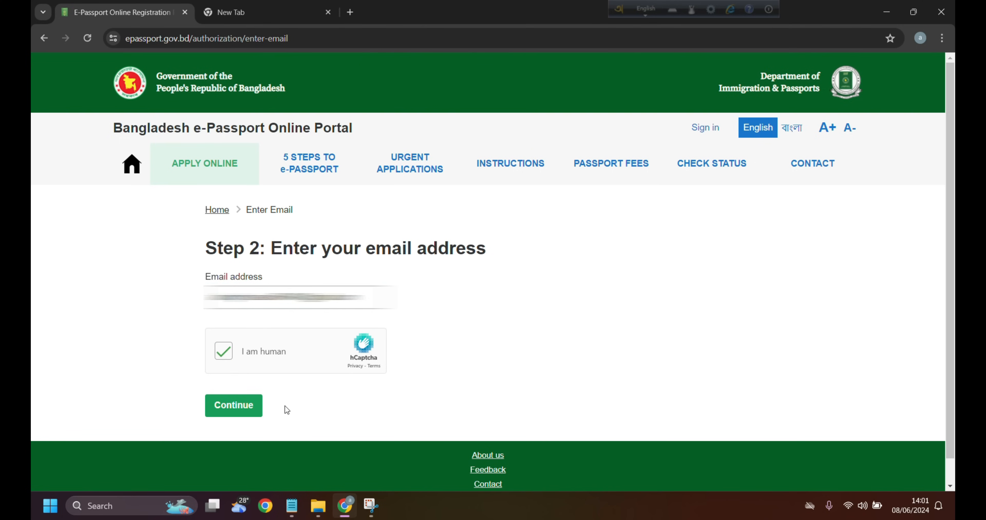
left_click(231, 406)
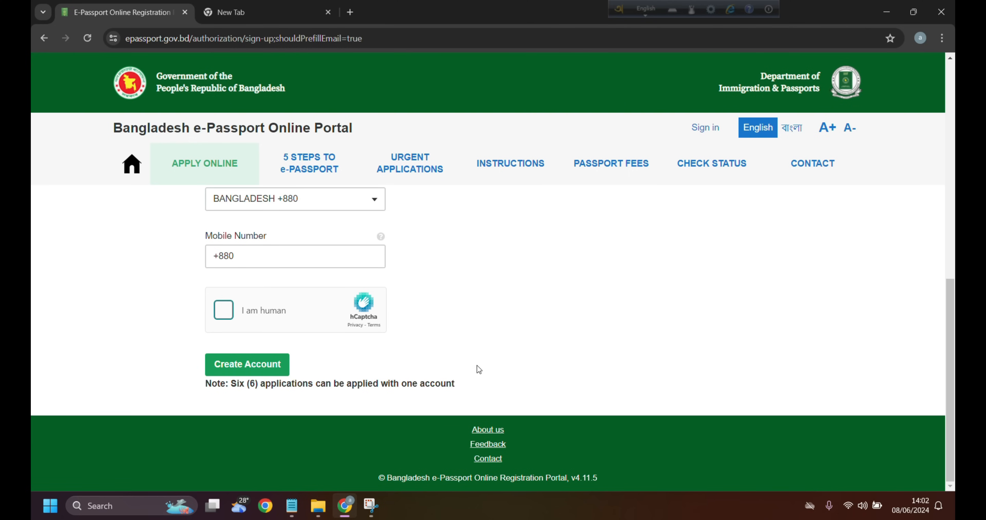
Enter the account password in both the Password and Repeat password fields, following the stated character rules
scroll(485, 363, "up", 10)
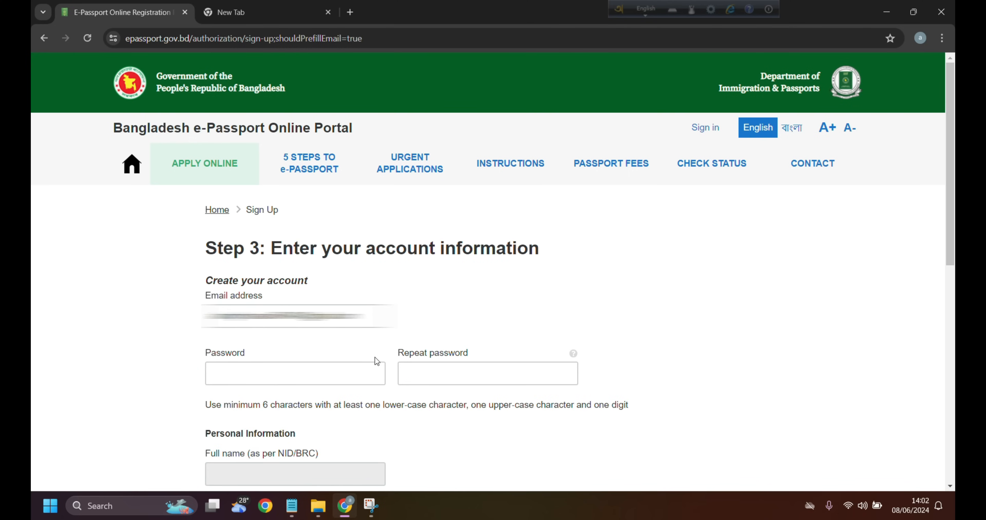
left_click(237, 380)
left_click(332, 395)
left_click(320, 377)
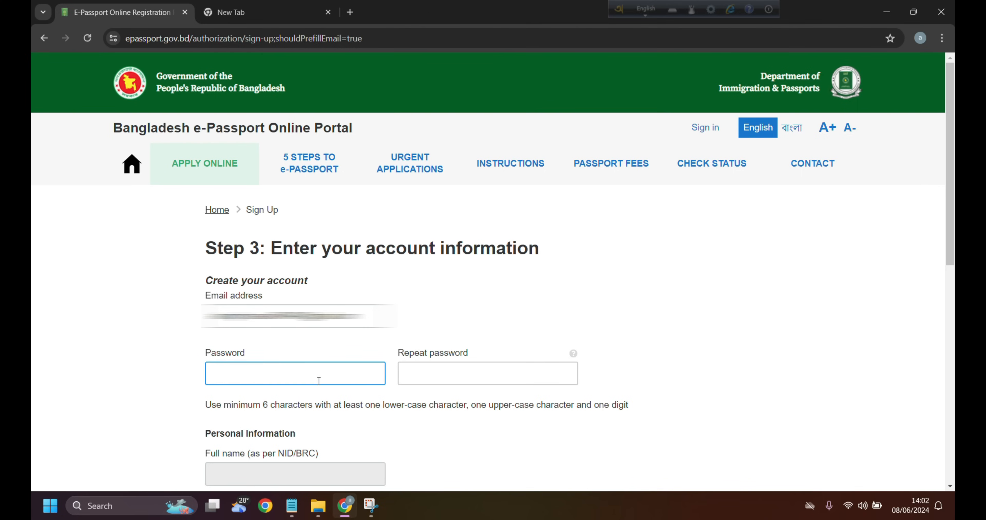
left_click(331, 394)
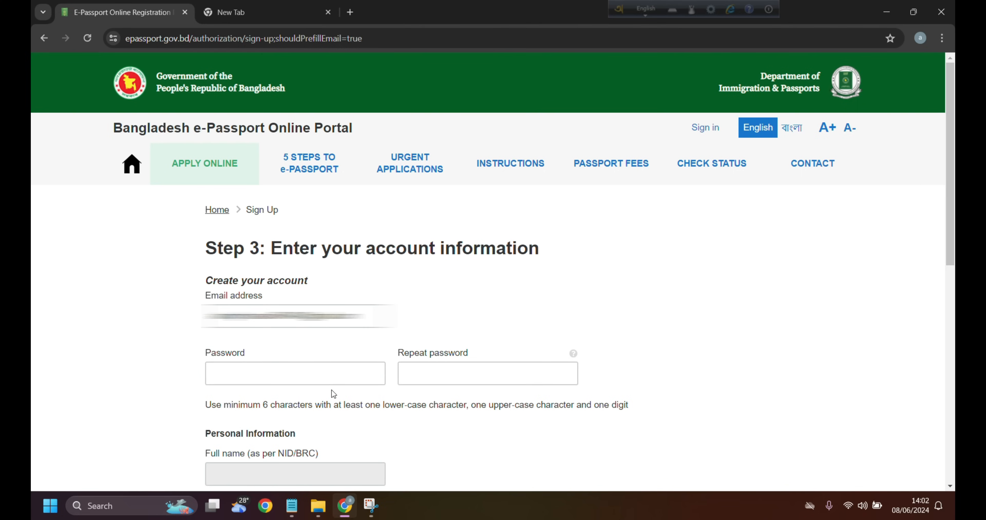
left_click(340, 377)
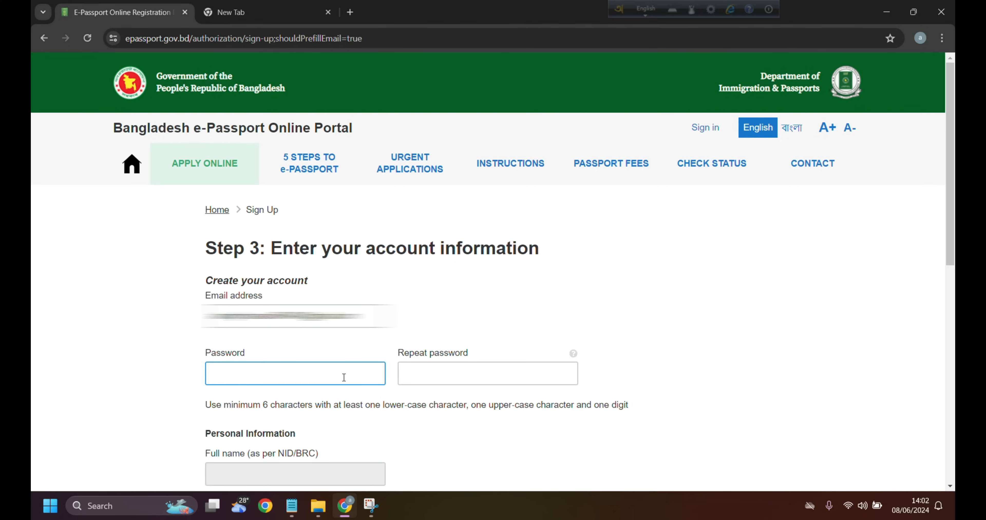
left_click(580, 406)
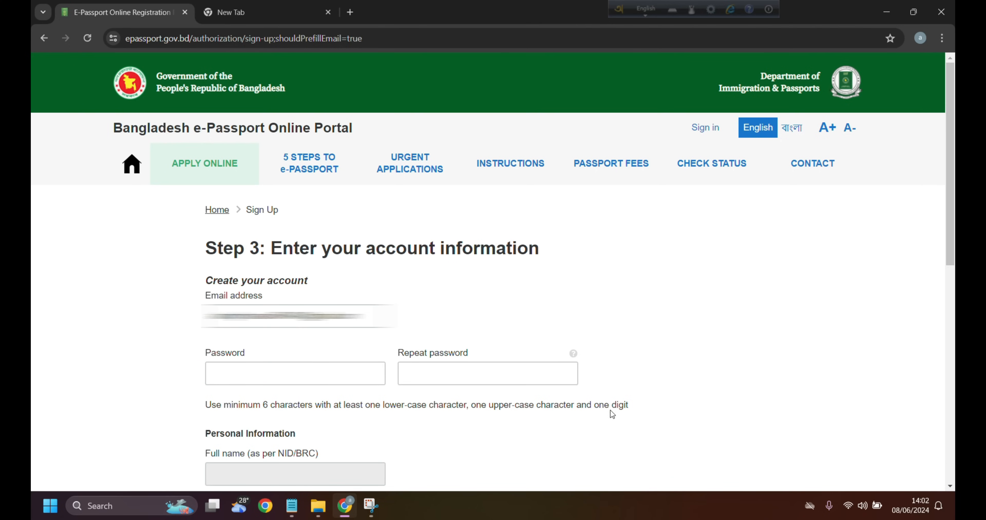
left_click_drag(206, 405, 652, 406)
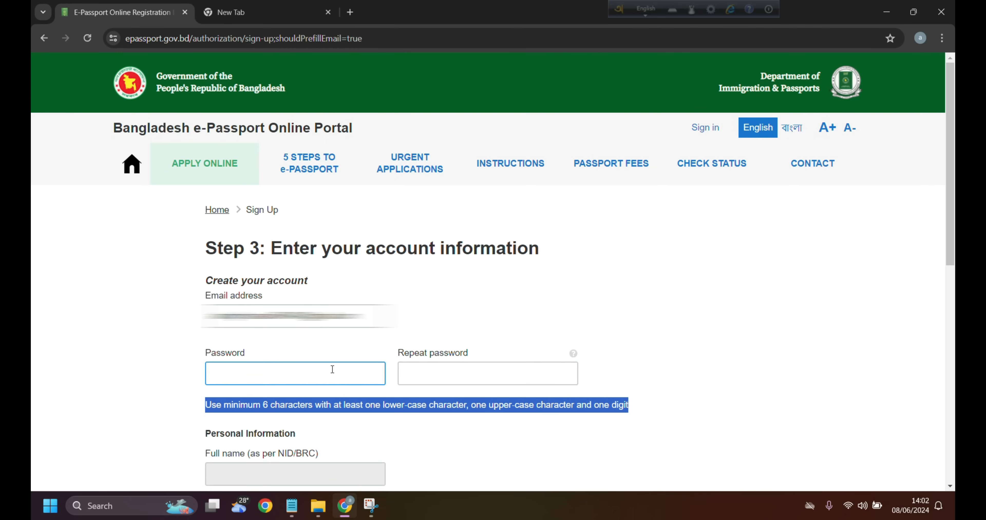
left_click(410, 352)
mouse_move(296, 509)
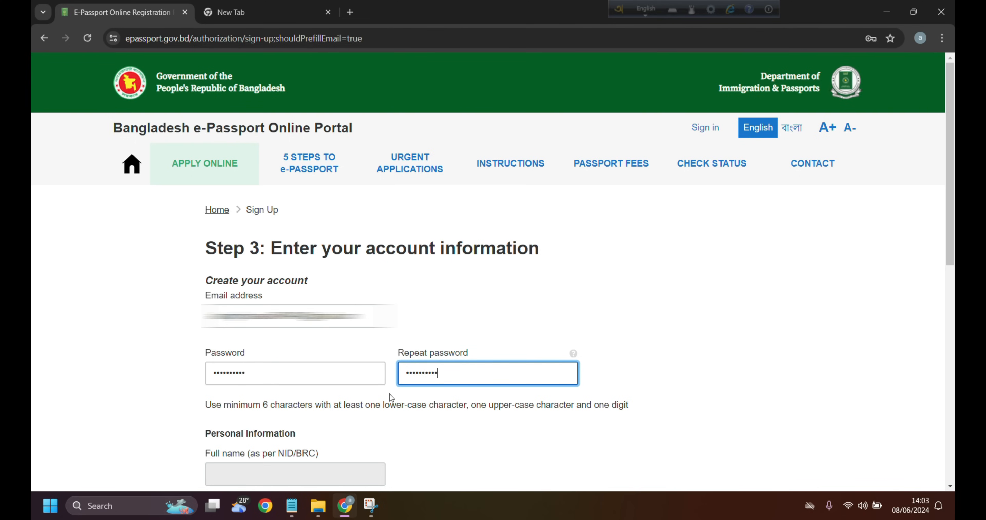
Fill in the applicant's surname and given name under Personal Information
scroll(390, 393, "down", 5)
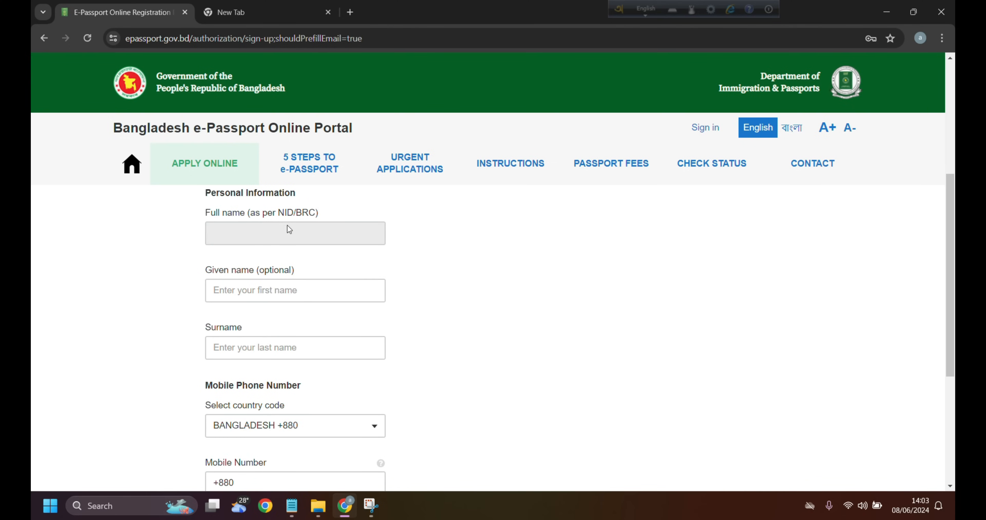
left_click(236, 353)
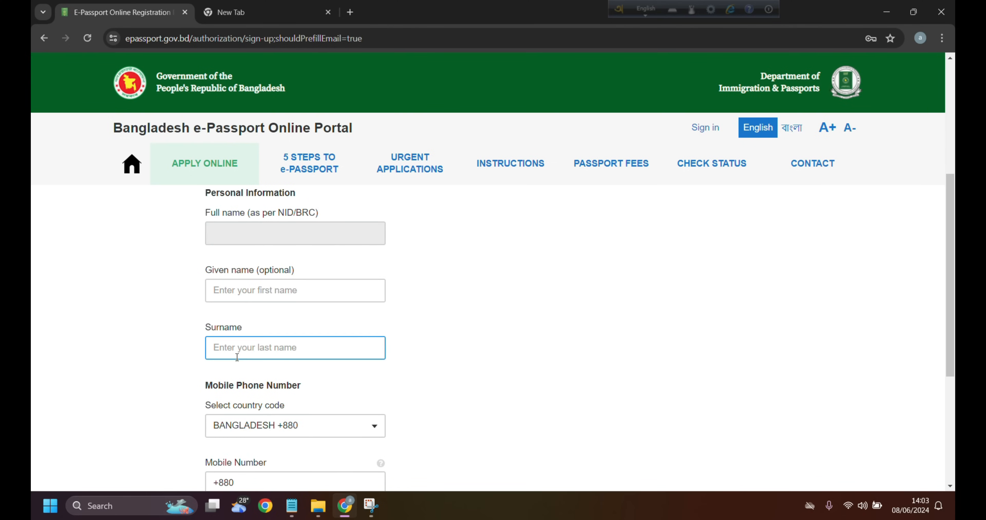
left_click(241, 298)
left_click(322, 373)
left_click(248, 352)
left_click(240, 288)
left_click(247, 277)
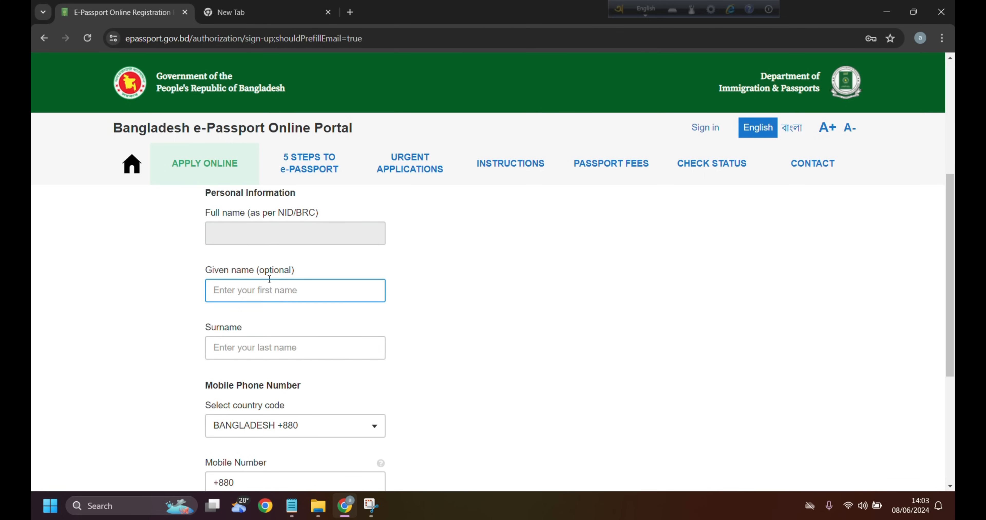
left_click(324, 331)
left_click(238, 351)
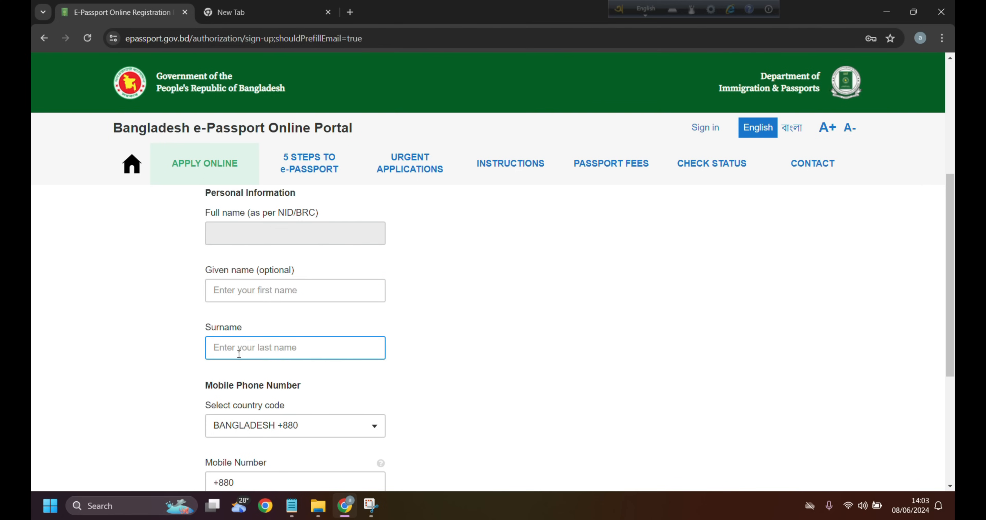
left_click(305, 317)
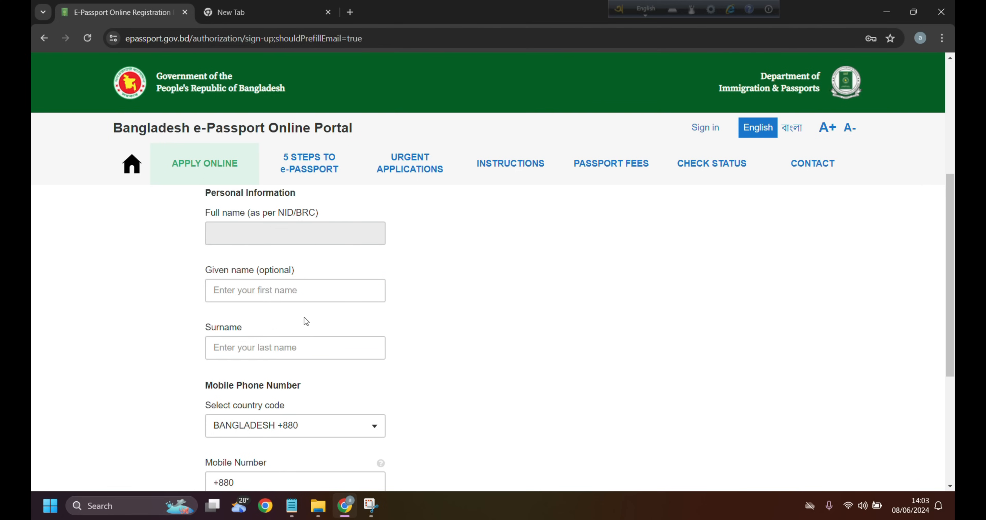
left_click(286, 348)
left_click(288, 362)
left_click(288, 356)
key("ctrl+v")
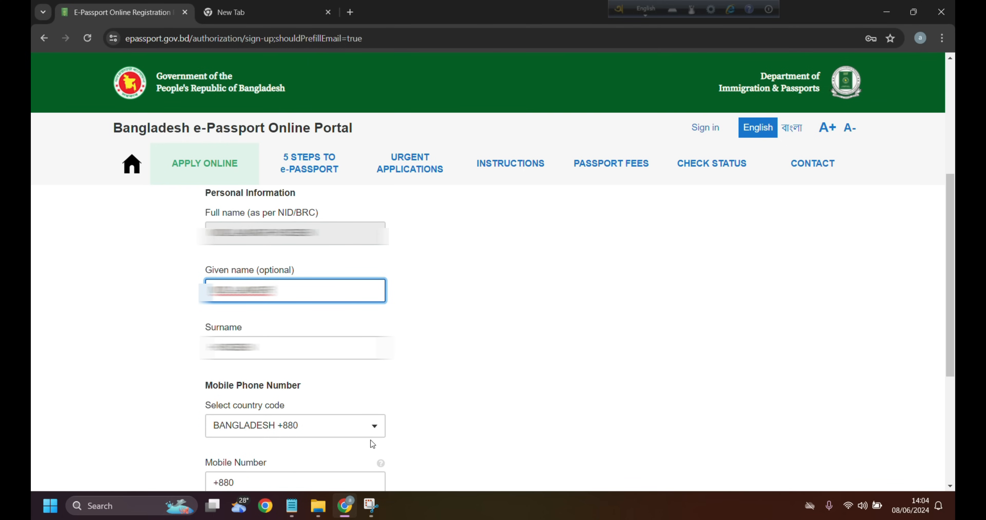
Enter the applicant's mobile number, pass the human check to create the account, and save its login in the browser
left_click(312, 477)
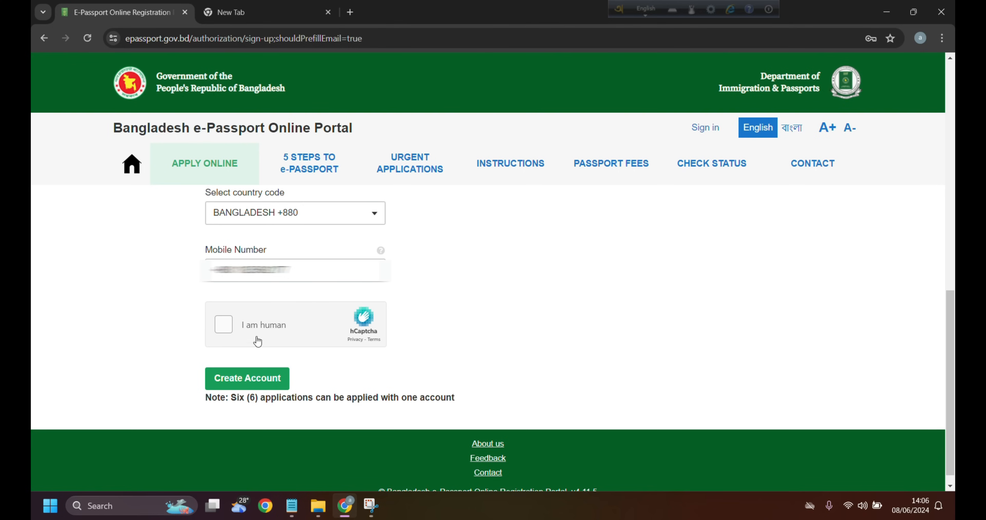
left_click(224, 325)
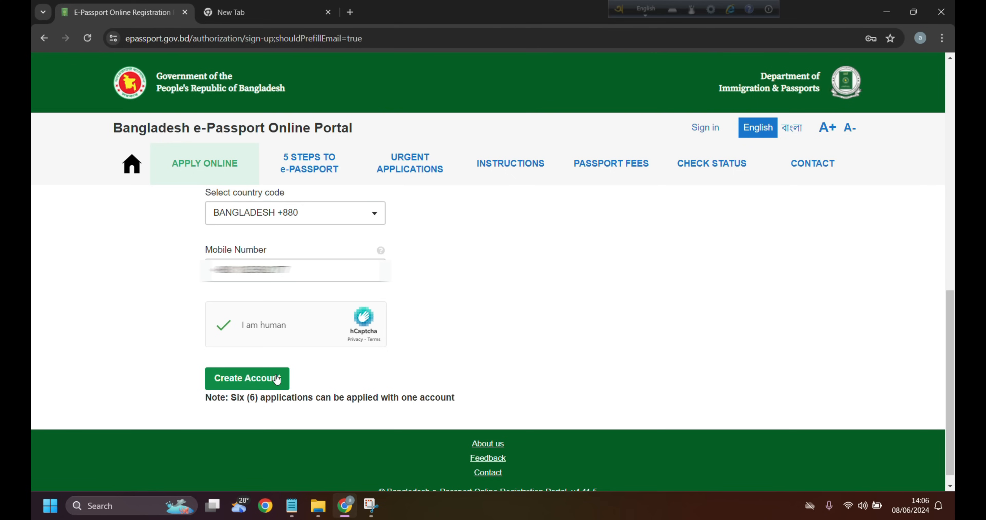
left_click(261, 379)
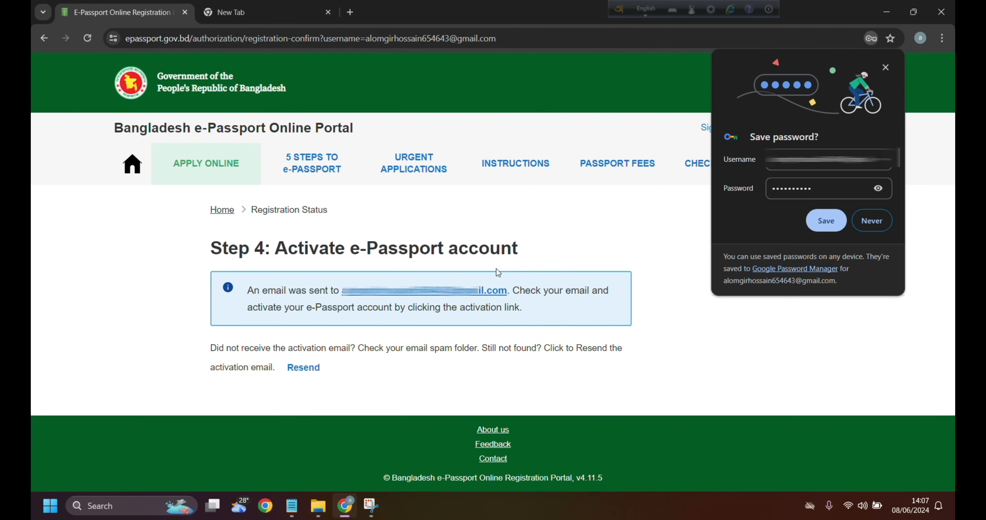
left_click(831, 224)
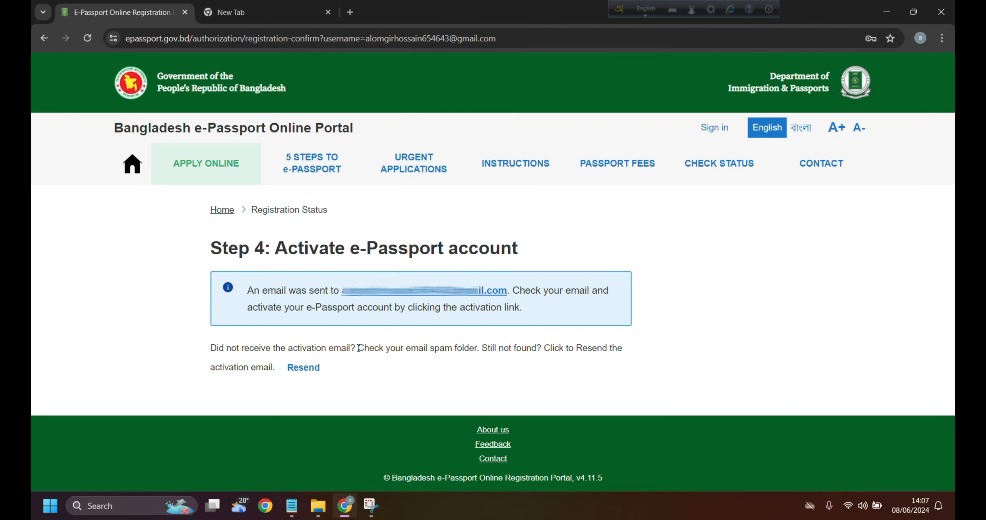
Highlight the advice to check the email spam folder and switch to the Gmail inbox in the other browser tab
left_click_drag(358, 348, 479, 348)
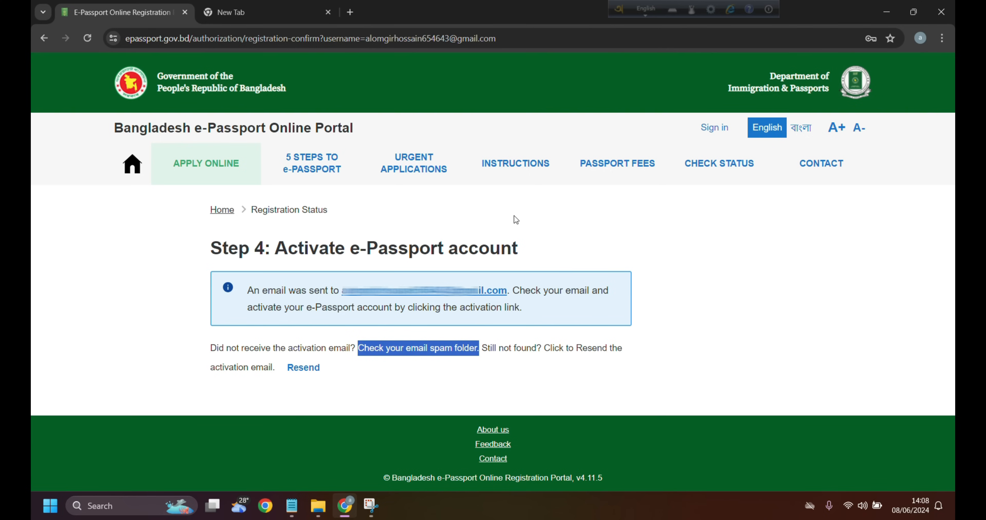
mouse_move(265, 16)
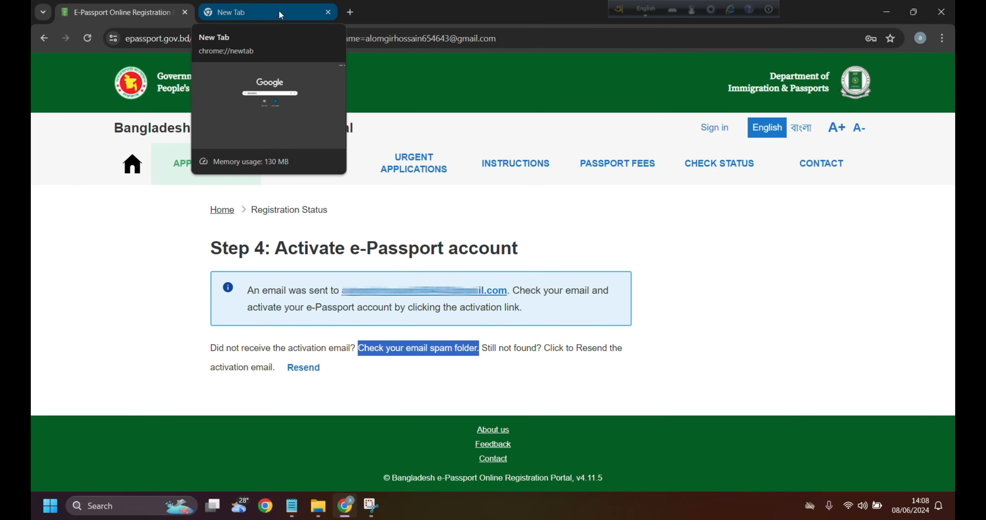
left_click(281, 15)
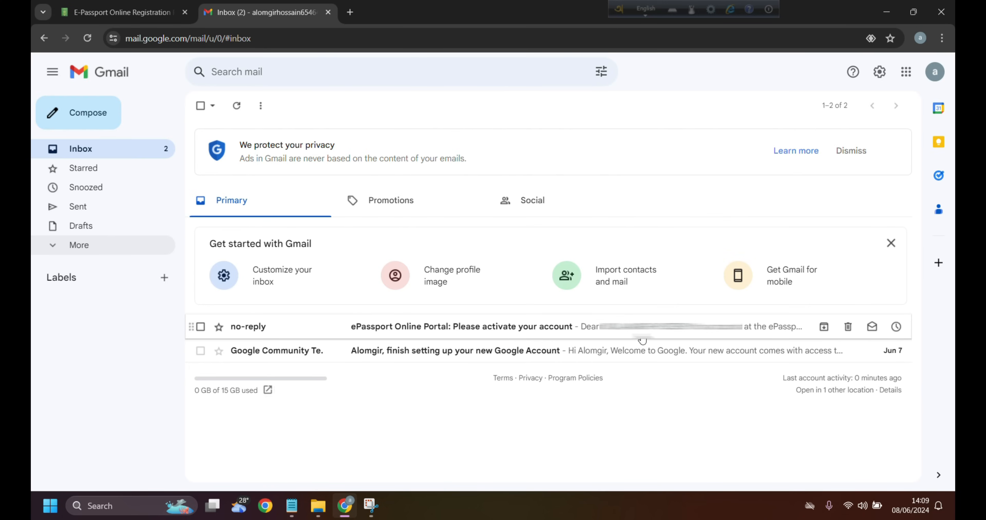
Expand the mailbox folder list, then open the ePassport account activation email and highlight its note on copying the link
left_click(81, 245)
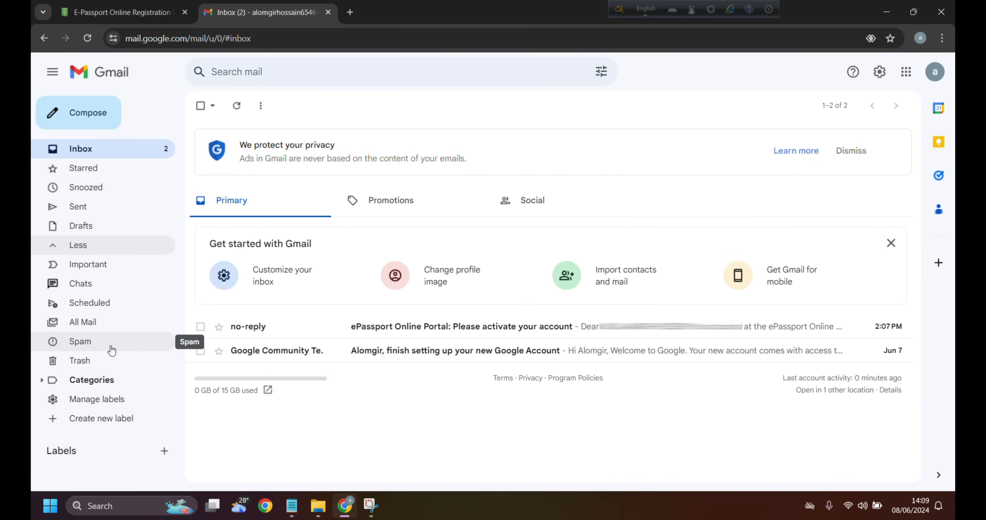
left_click(450, 329)
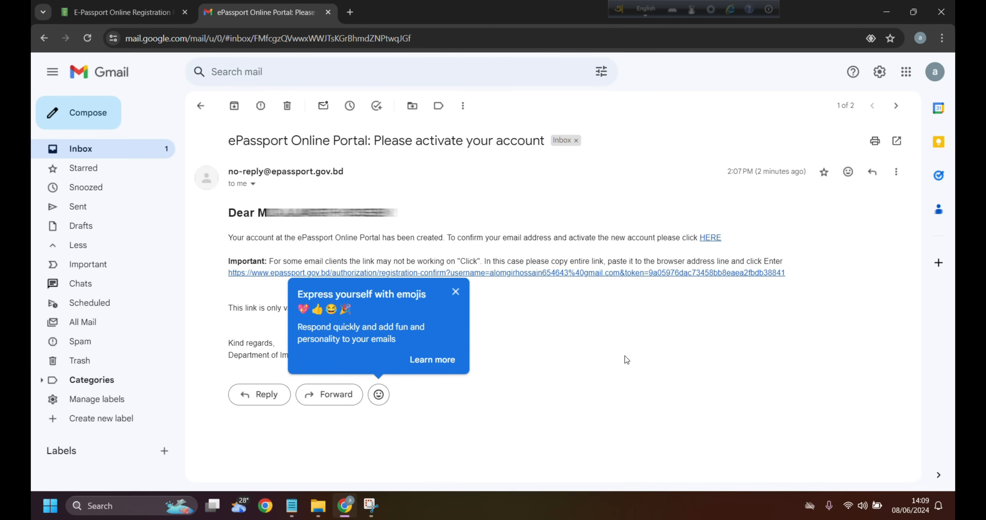
left_click_drag(215, 261, 857, 286)
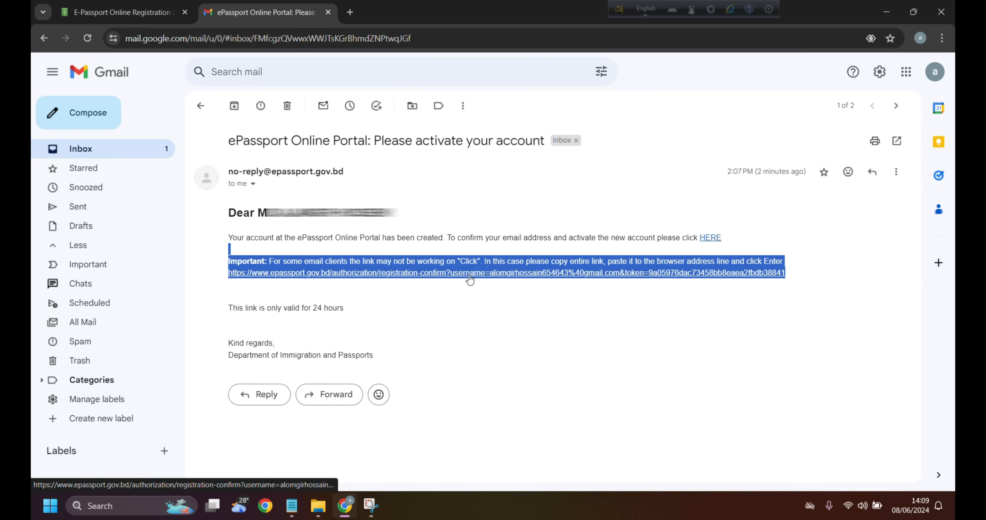
left_click(451, 302)
Copy the full activation link, including its token, from the email and paste it into the address line of a new browser tab
left_click_drag(227, 273, 764, 286)
right_click(742, 282)
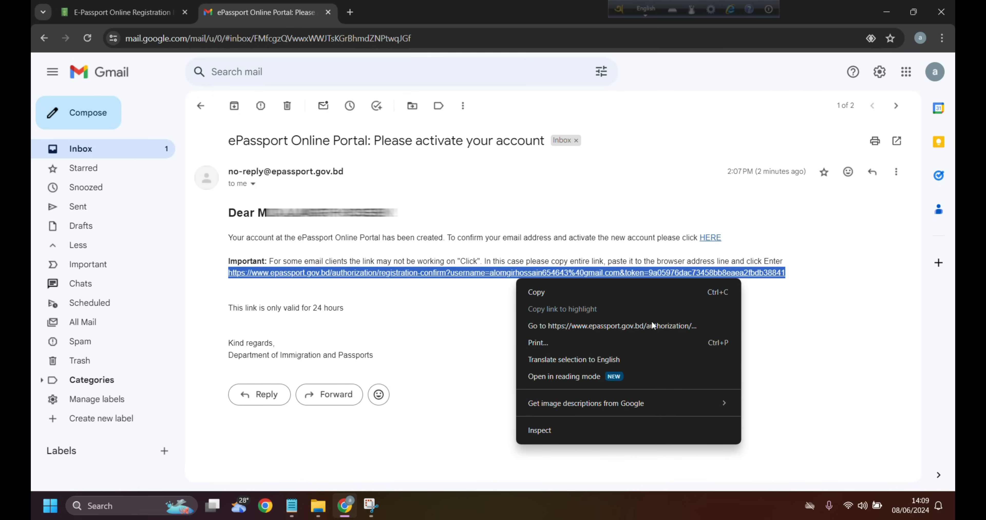
left_click(551, 292)
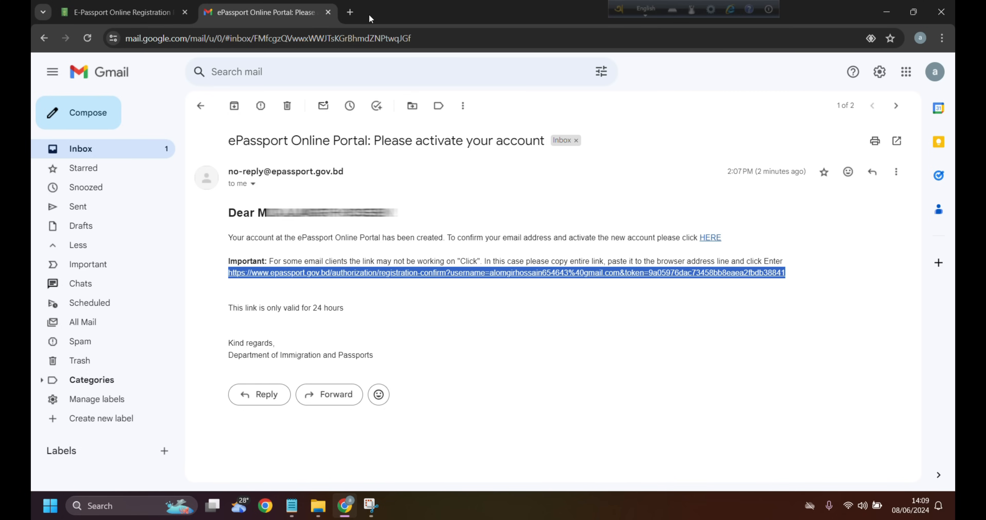
left_click(351, 12)
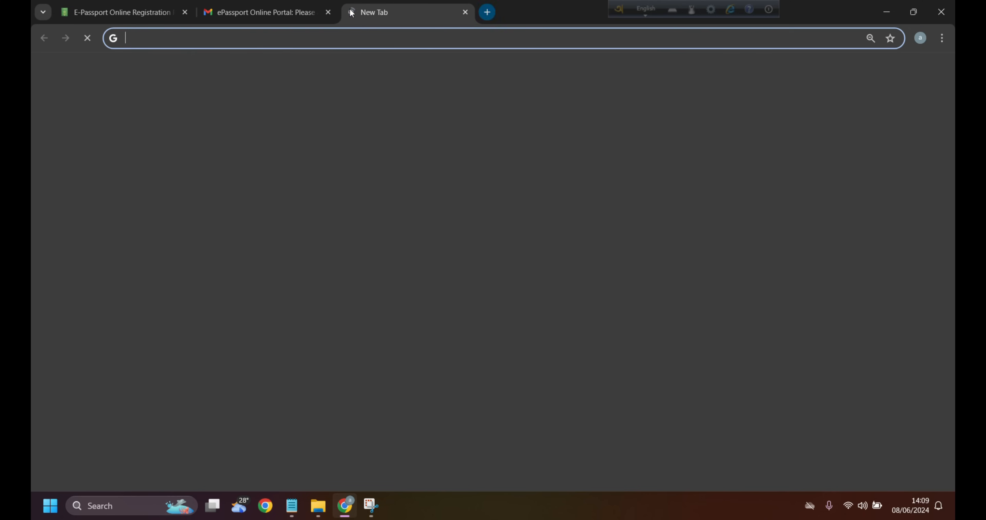
right_click(306, 39)
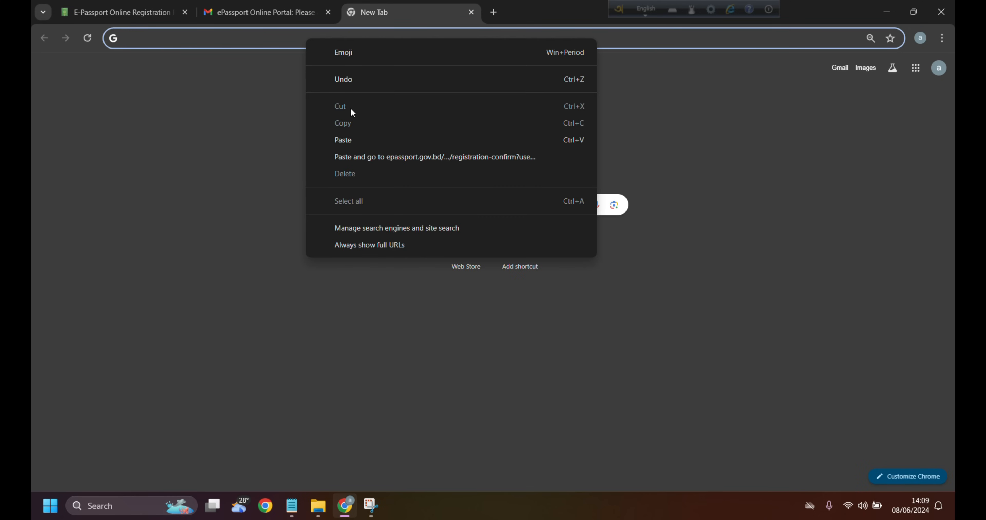
left_click(346, 140)
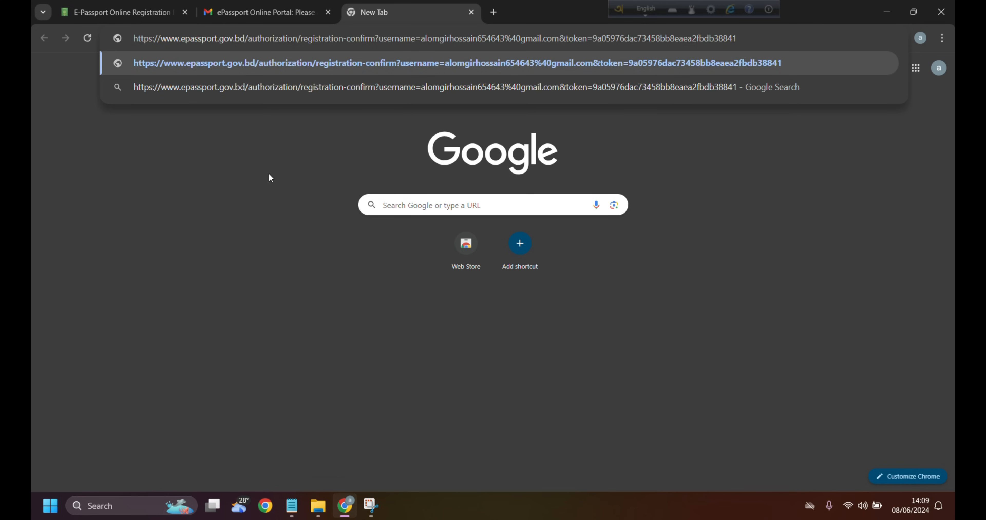
Return to the activation email and open its full activation link to activate the e-Passport account
left_click(236, 16)
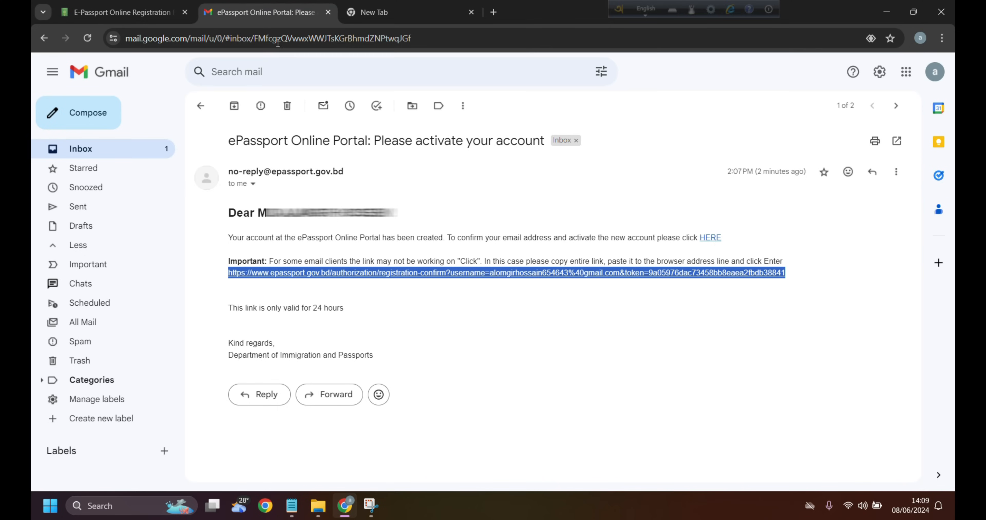
left_click(461, 320)
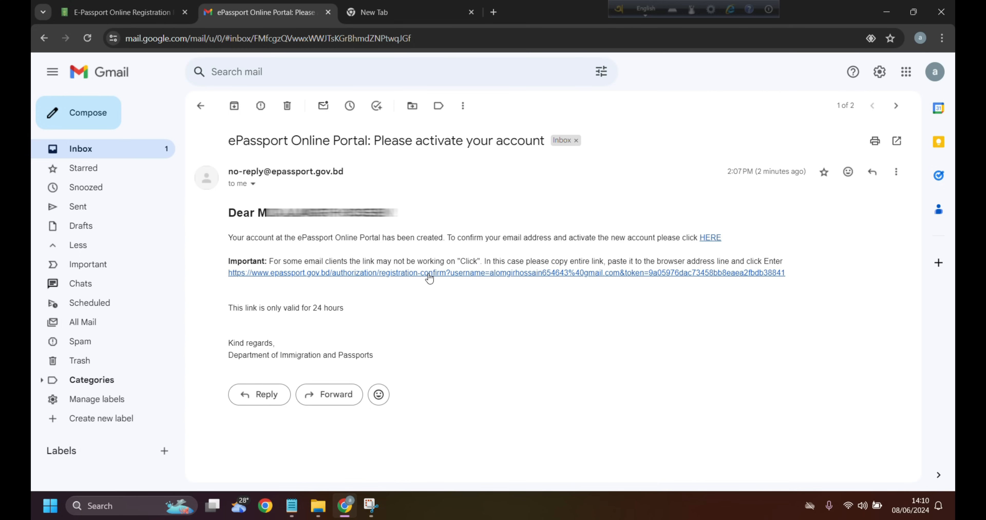
left_click(342, 273)
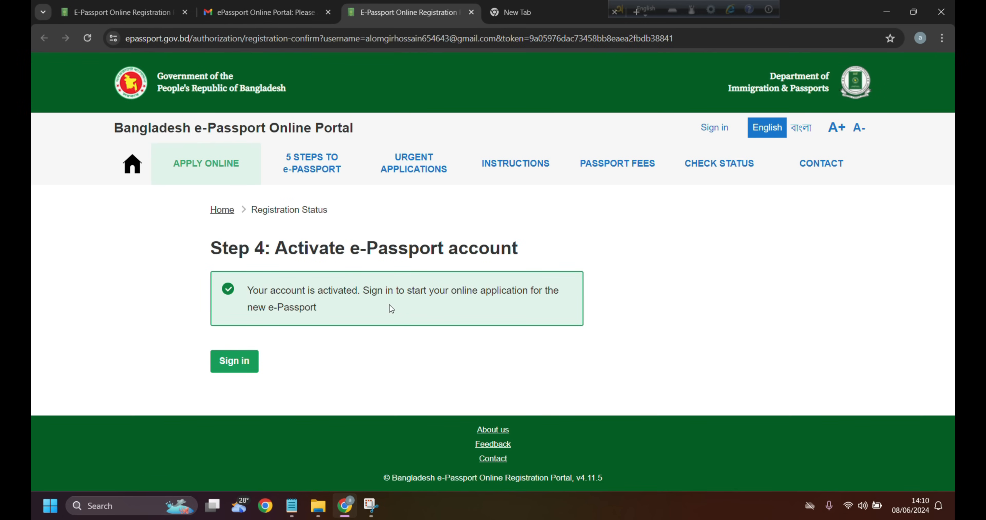
Sign in with the account email and password, pass the human check, and start a new e-Passport application
left_click(239, 362)
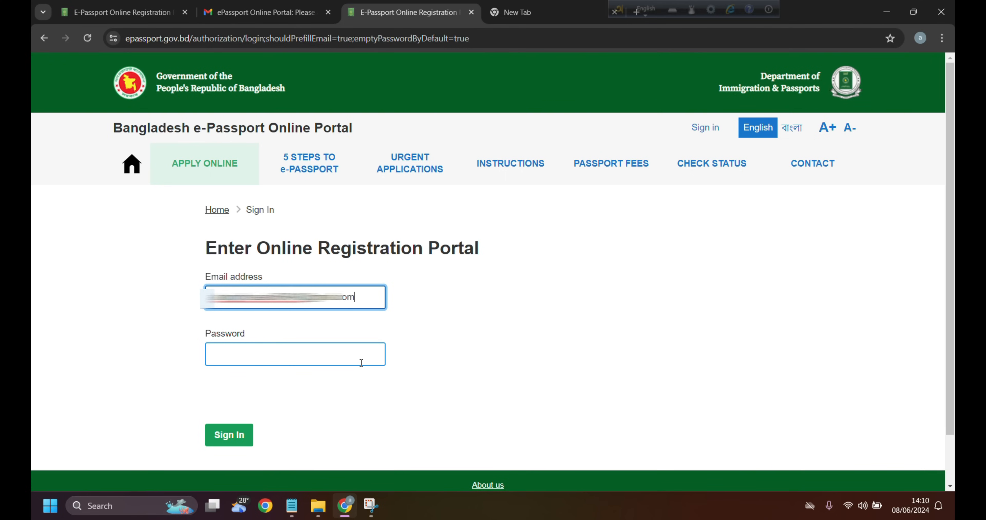
left_click(223, 427)
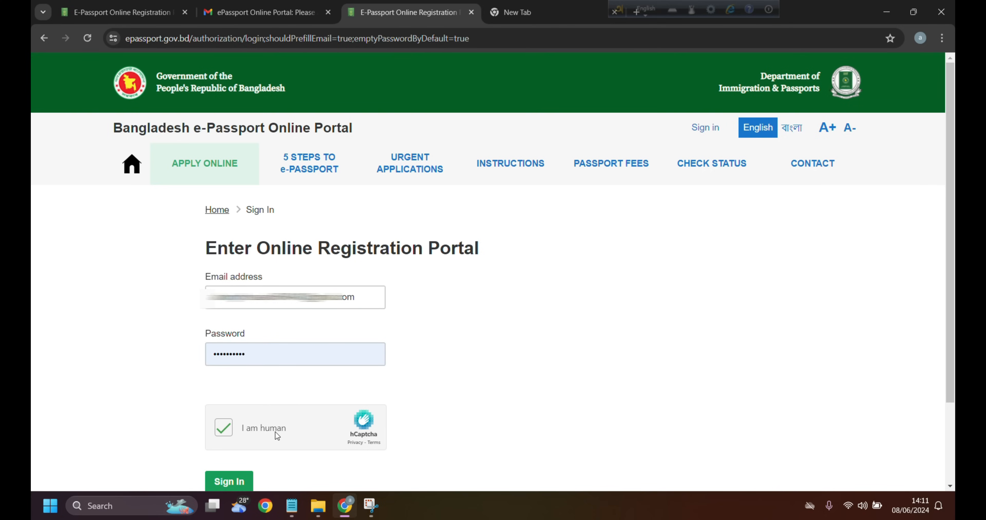
left_click(229, 484)
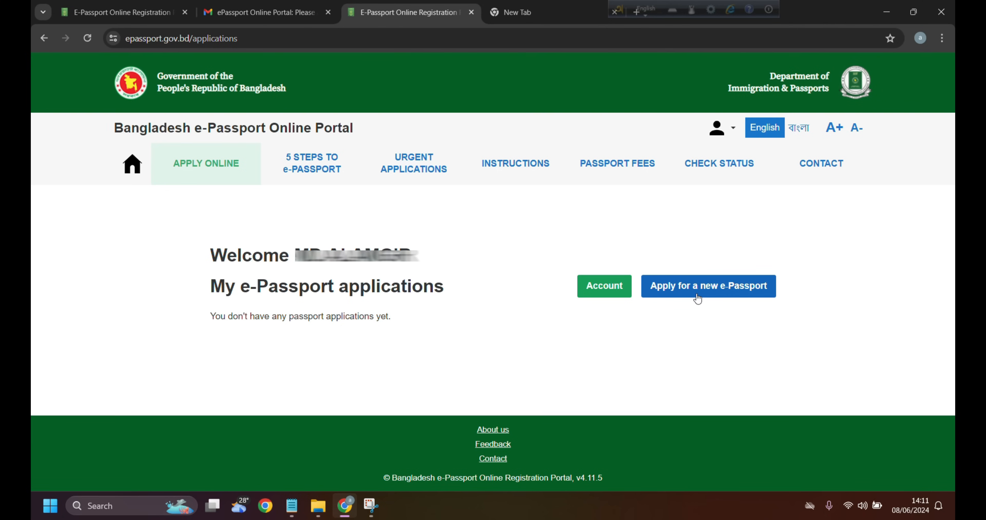
left_click(701, 287)
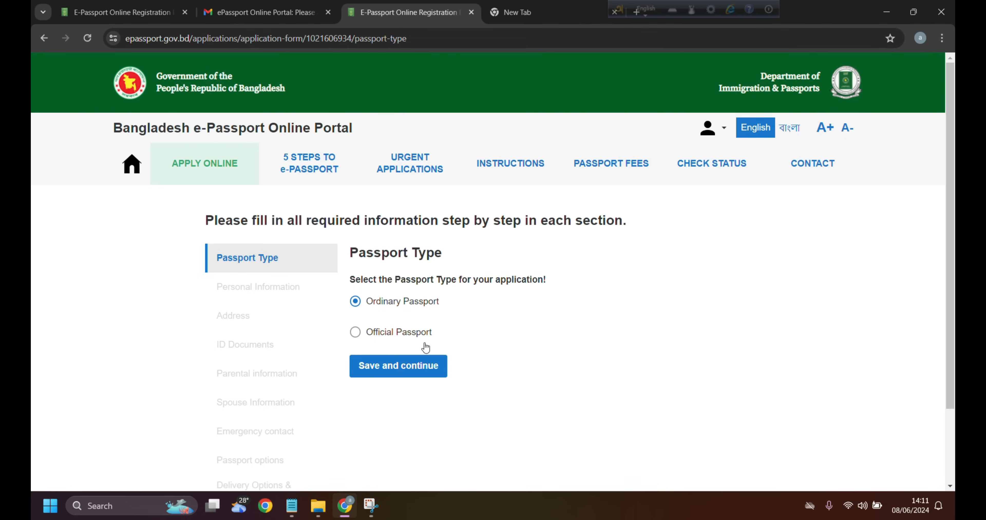
Try the Official Passport type, switching its payment requirement between No and Yes and viewing the supporting document choices
left_click(356, 331)
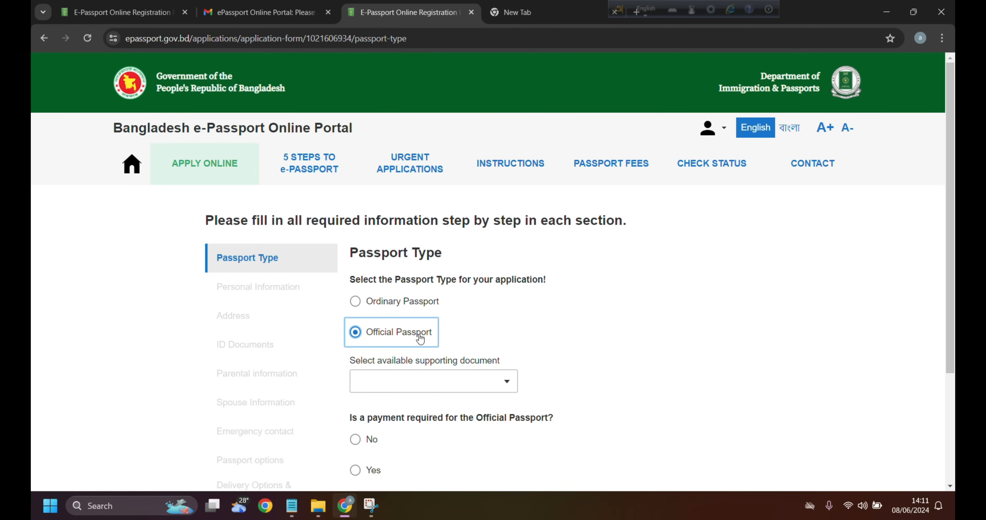
scroll(421, 398, "down", 1)
left_click(356, 380)
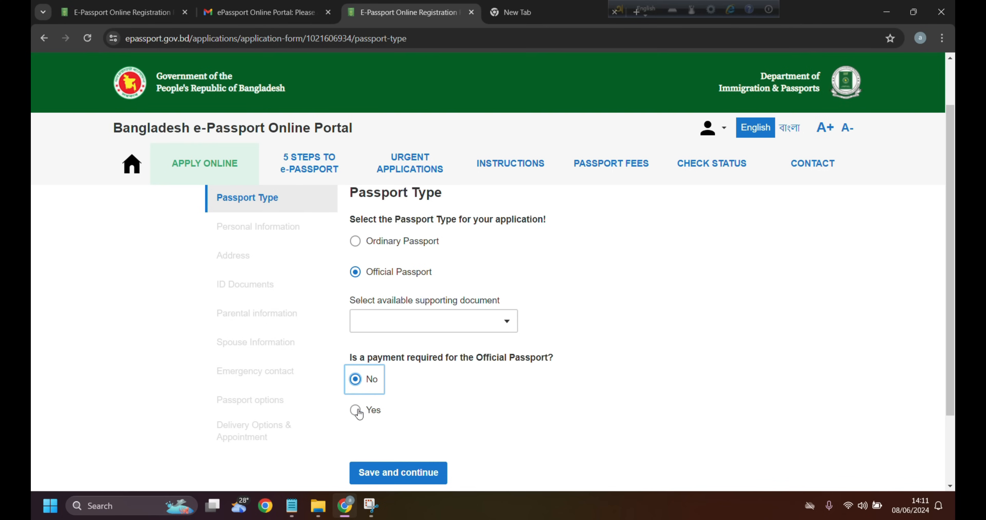
left_click(356, 409)
left_click(359, 380)
left_click(420, 321)
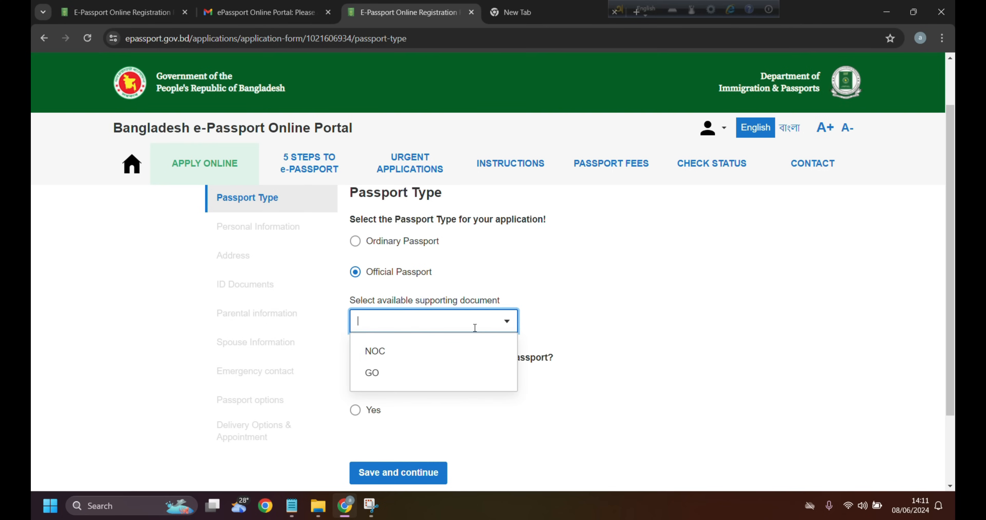
left_click(563, 319)
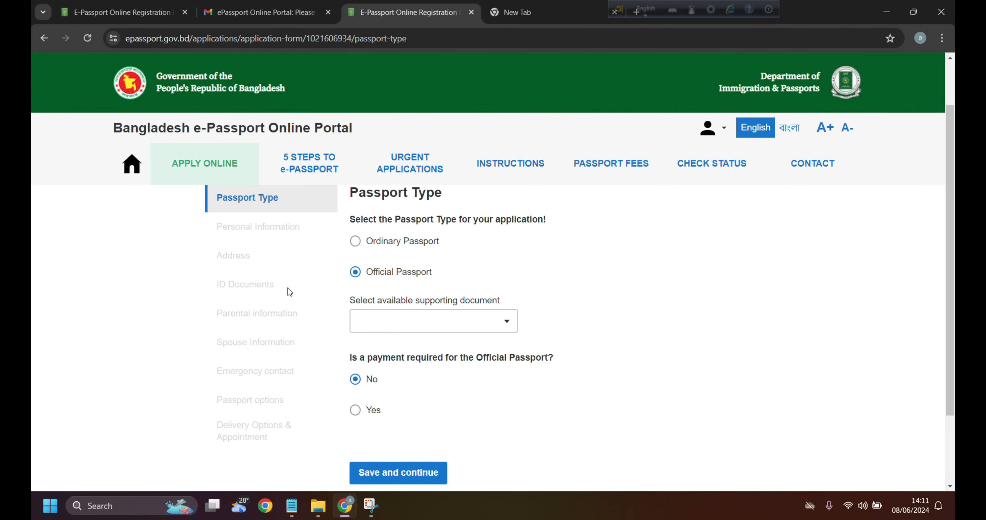
Choose Ordinary Passport as the passport type and save to continue to Personal Information
left_click(357, 241)
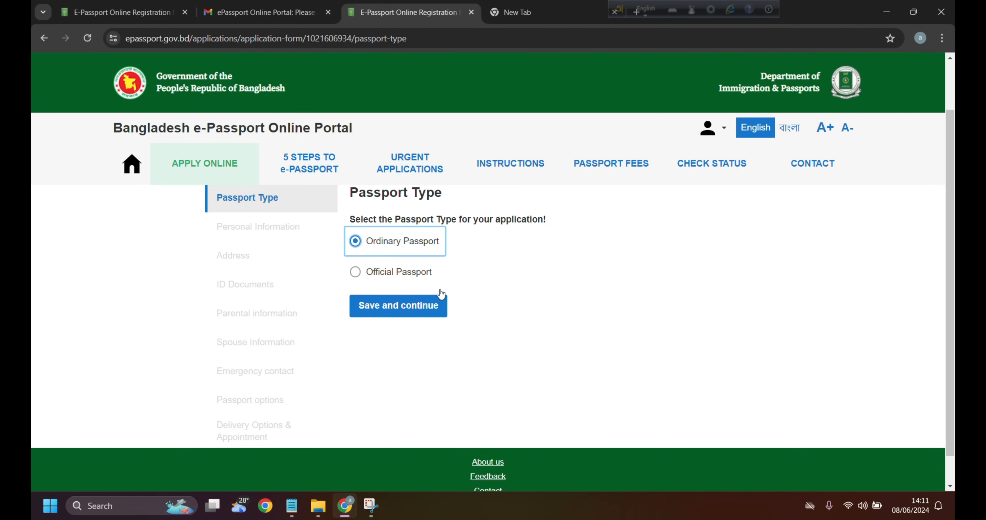
left_click(409, 308)
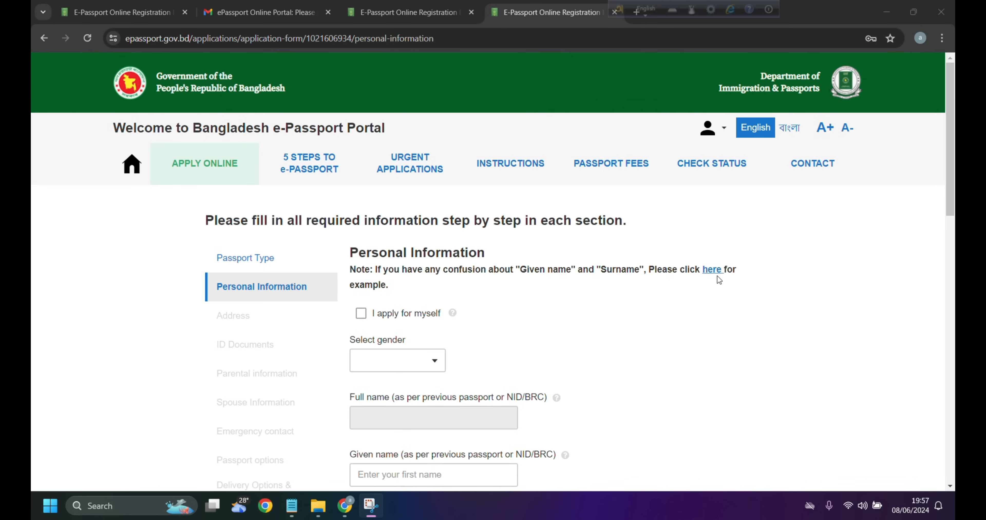
Set the applicant's gender to MALE and mark the application as being for oneself under Personal Information
scroll(716, 277, "down", 1)
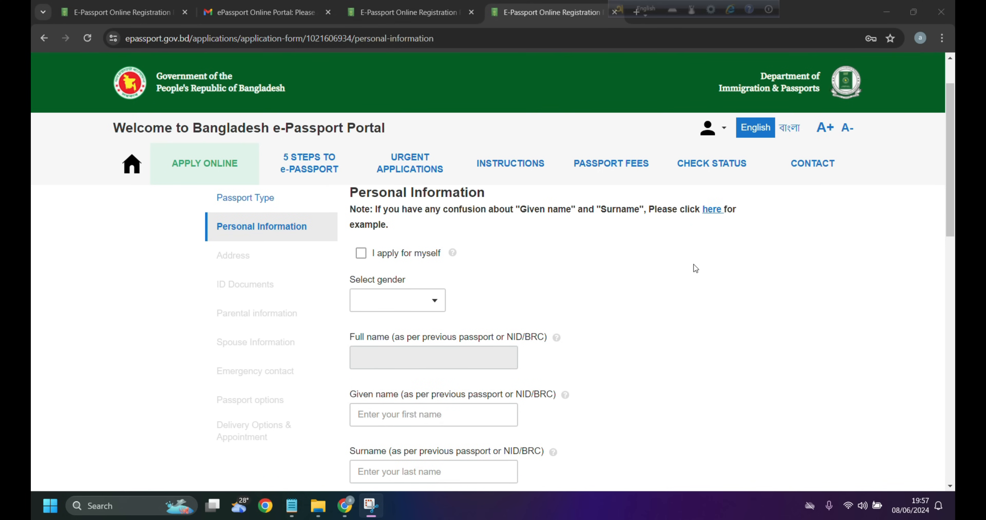
scroll(664, 260, "down", 1)
scroll(662, 259, "up", 1)
scroll(421, 403, "down", 4)
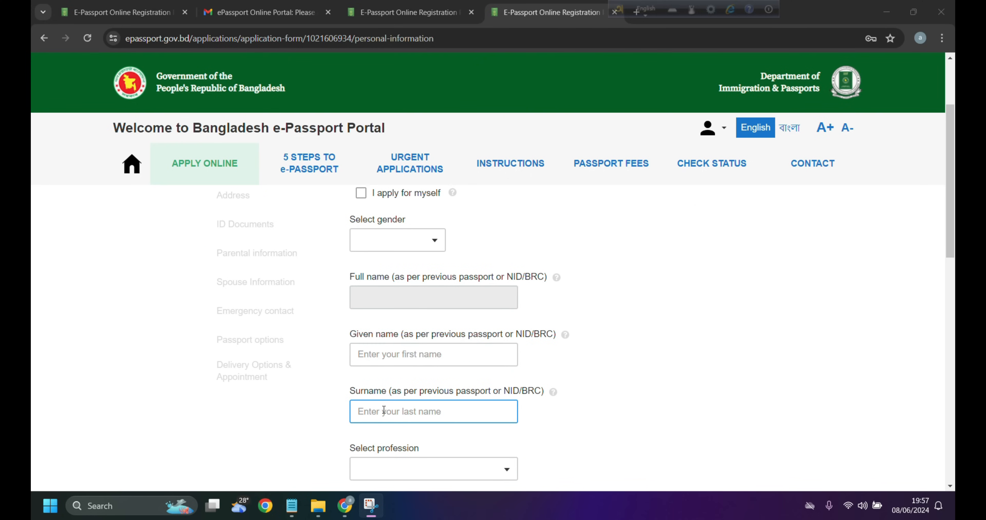
scroll(439, 400, "up", 4)
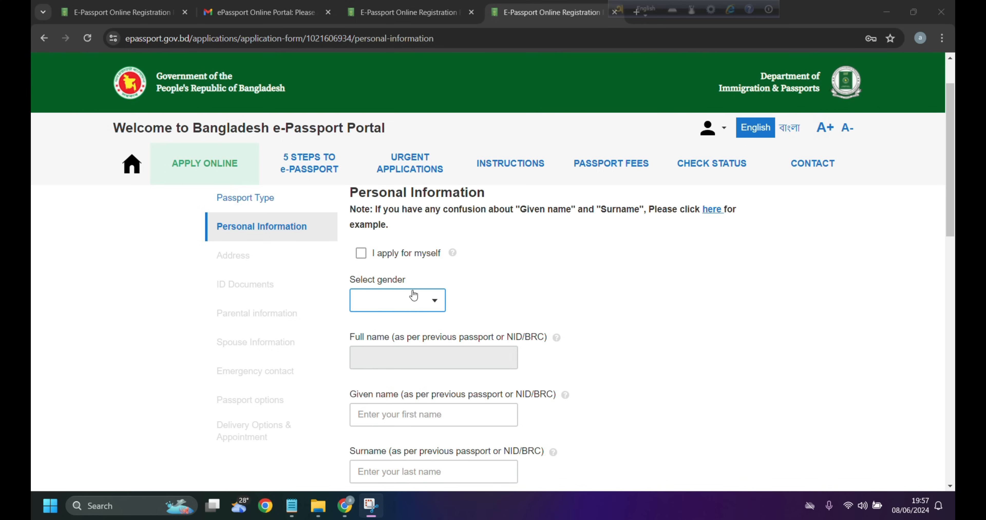
left_click(434, 302)
left_click(379, 331)
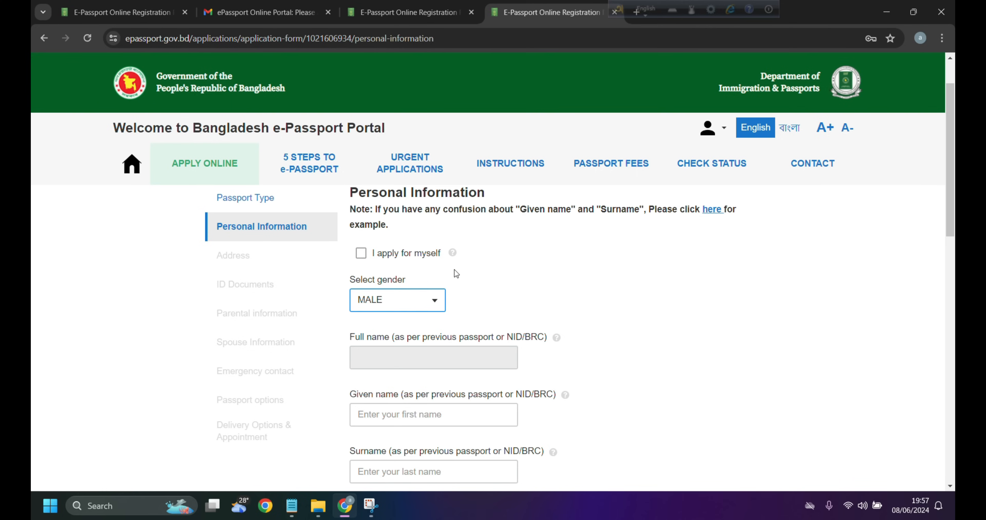
left_click(361, 254)
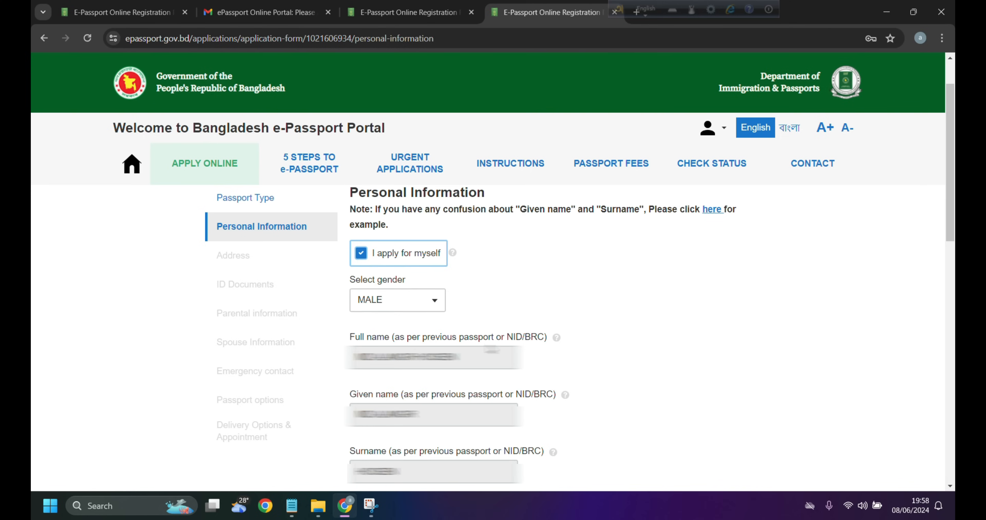
Highlight the Full name label and its NID/BRC wording to review which document the name must match
left_click_drag(504, 338, 544, 339)
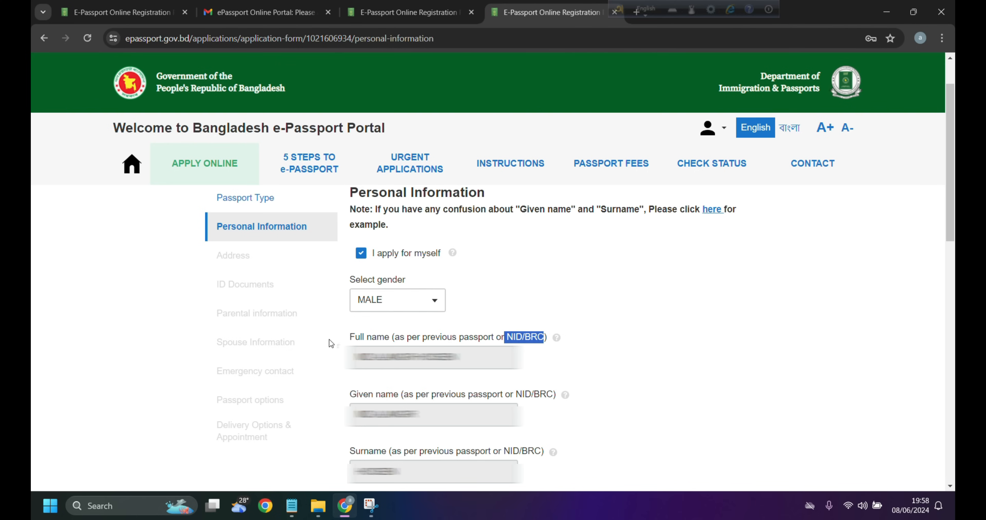
left_click_drag(344, 340, 388, 340)
left_click(389, 340)
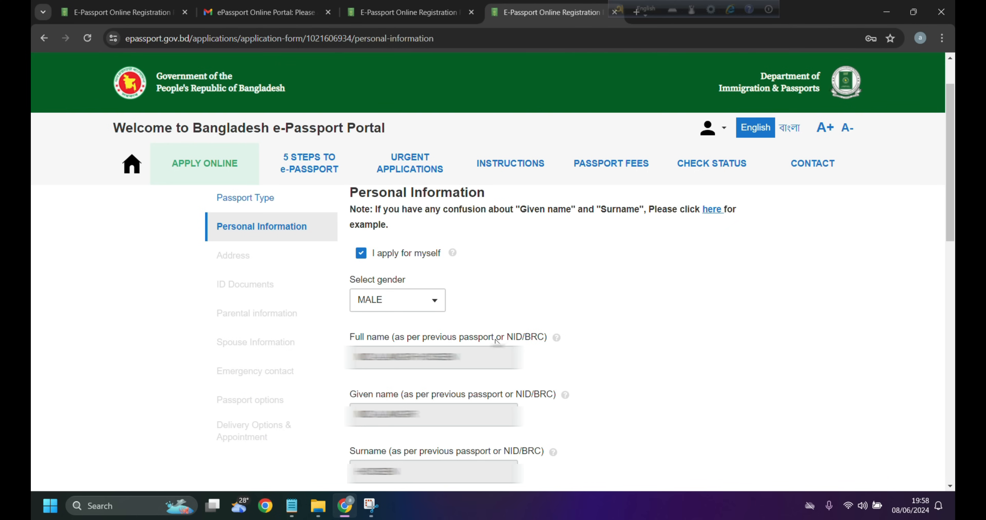
double_click(521, 339)
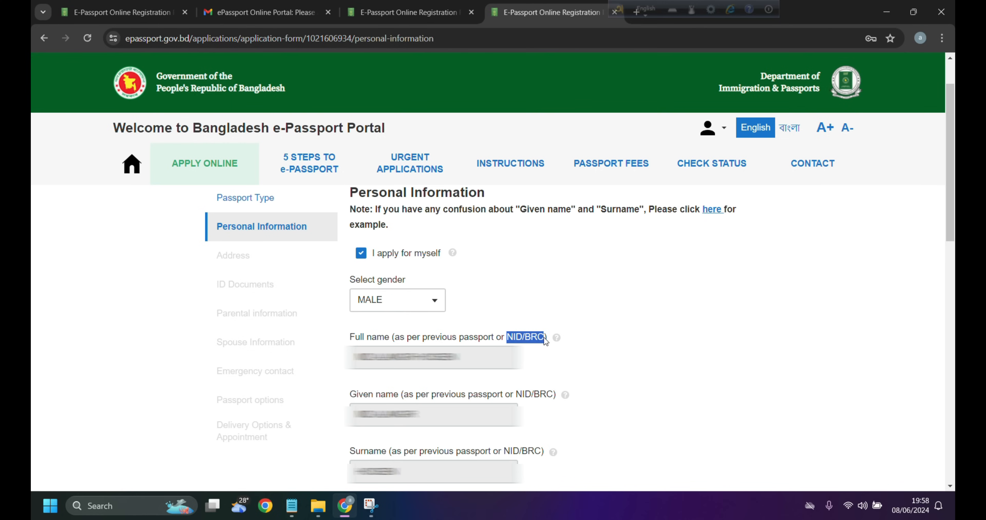
left_click_drag(504, 336, 532, 338)
left_click_drag(531, 340, 531, 327)
Set the applicant's profession to UNEMPLOYED and religion to ISLAM under Personal Information
scroll(337, 249, "down", 5)
left_click(504, 229)
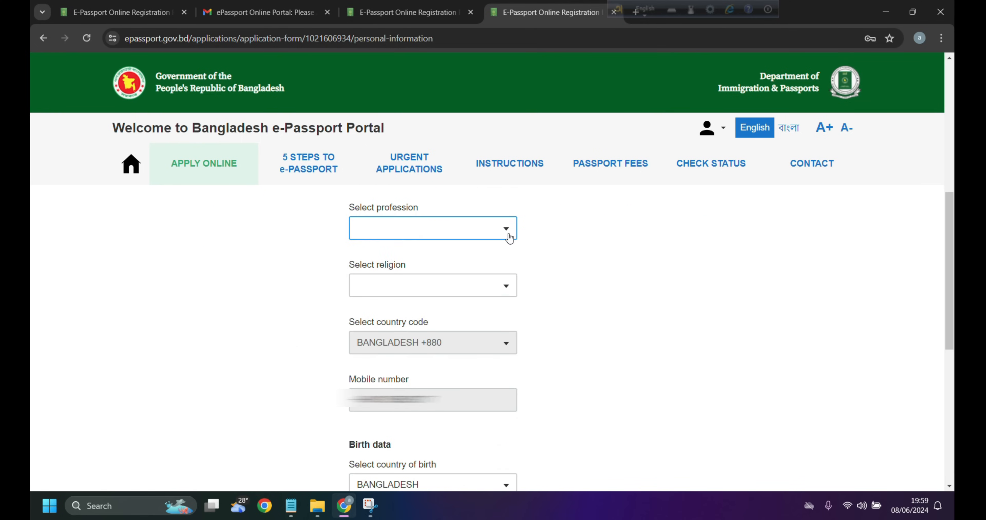
scroll(398, 367, "down", 3)
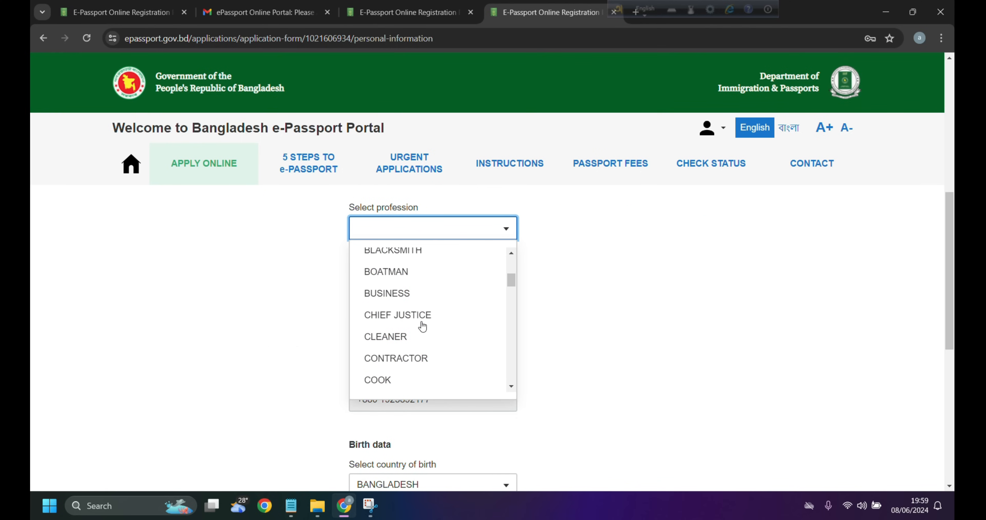
scroll(394, 326, "down", 3)
scroll(422, 328, "down", 1)
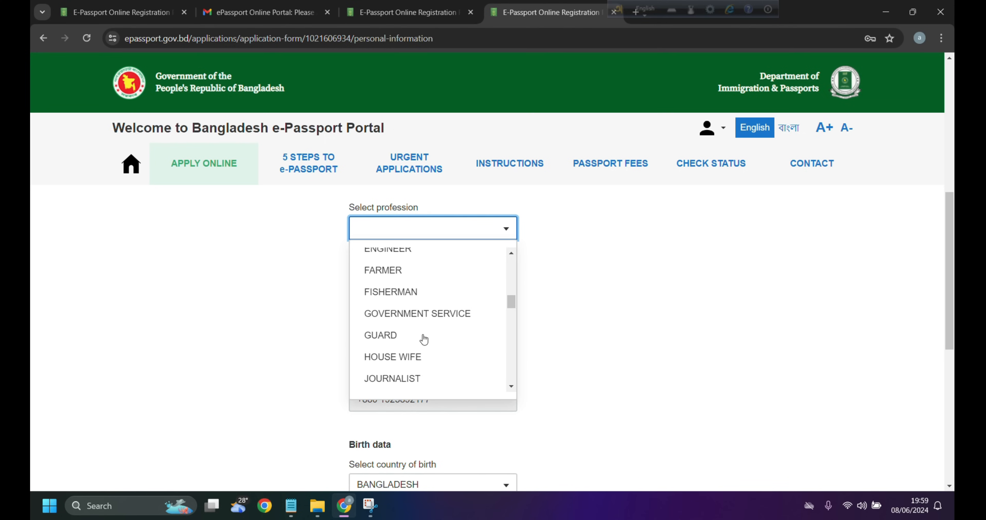
scroll(423, 339, "down", 2)
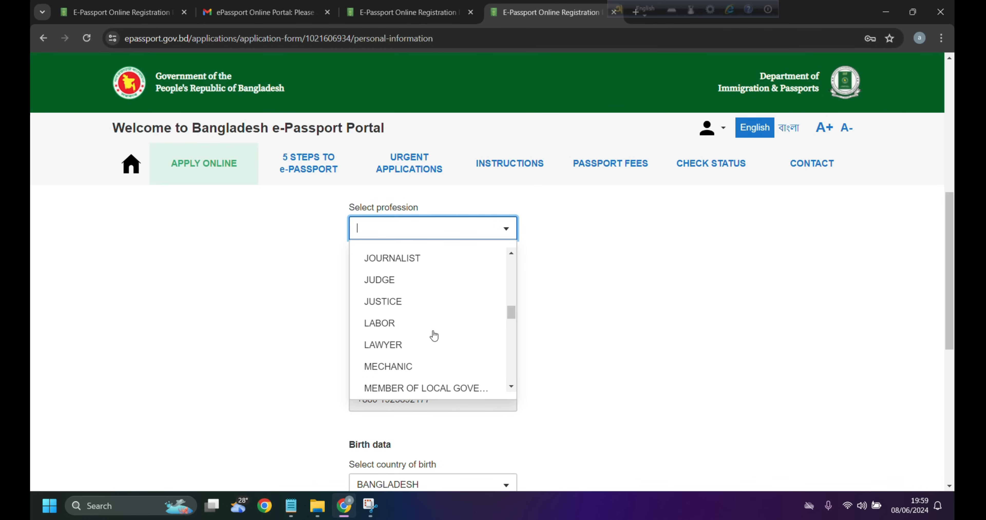
scroll(430, 334, "down", 2)
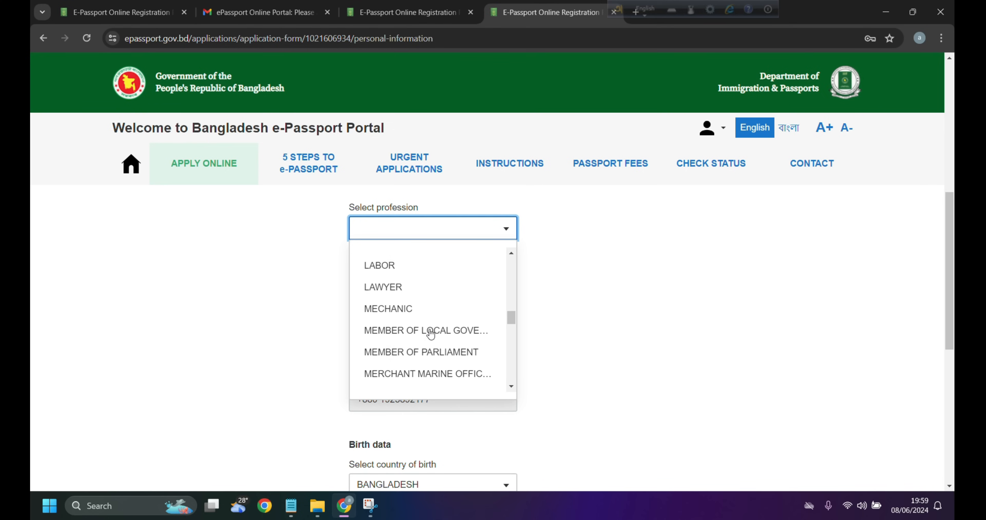
scroll(406, 317, "up", 2)
scroll(376, 294, "up", 2)
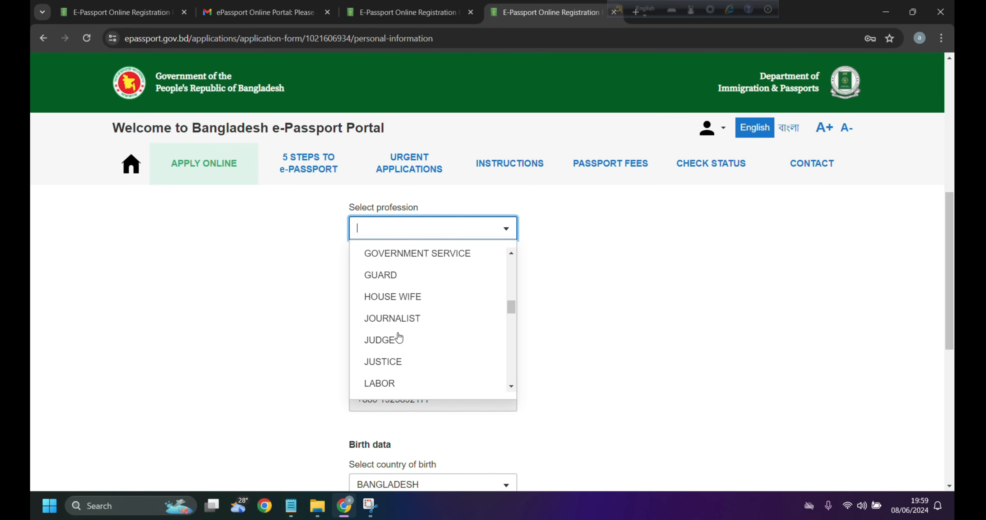
scroll(447, 340, "down", 3)
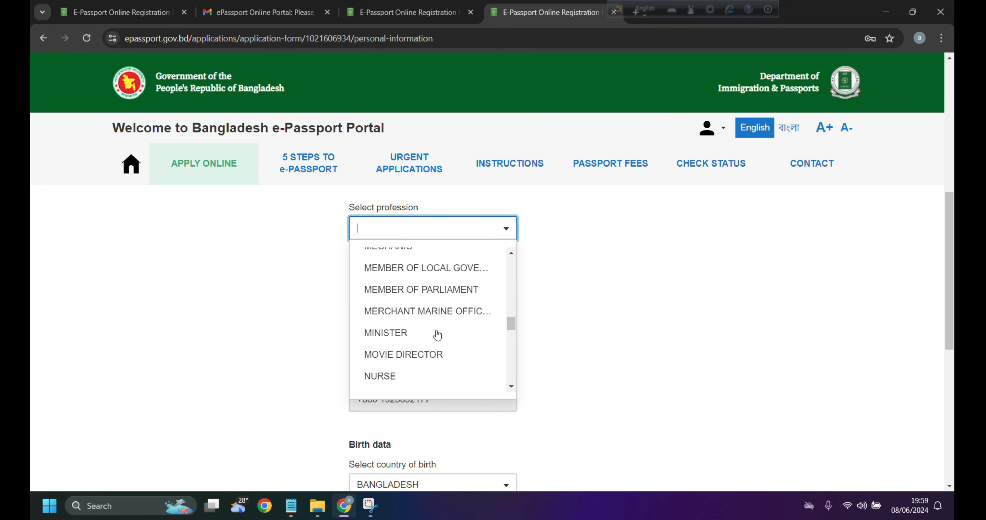
scroll(436, 335, "down", 3)
scroll(439, 337, "down", 2)
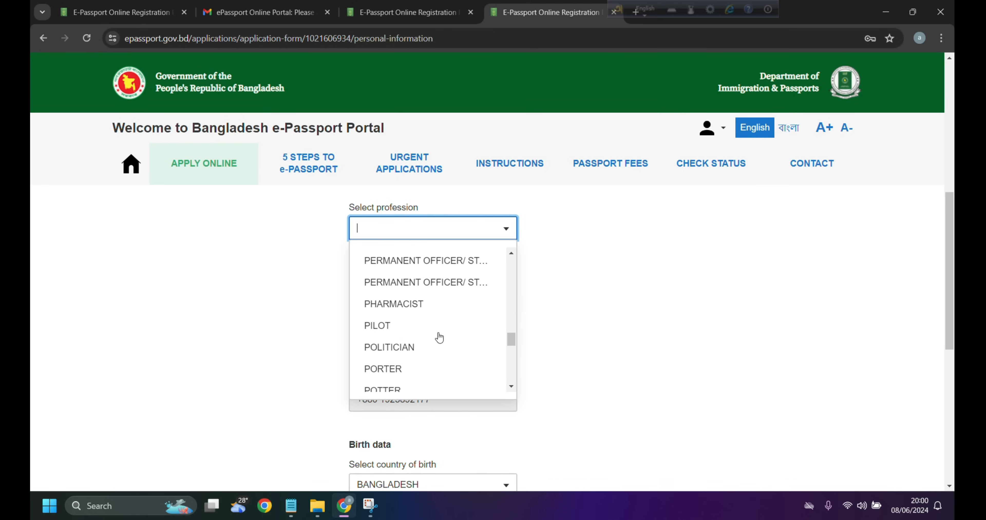
scroll(470, 367, "down", 1)
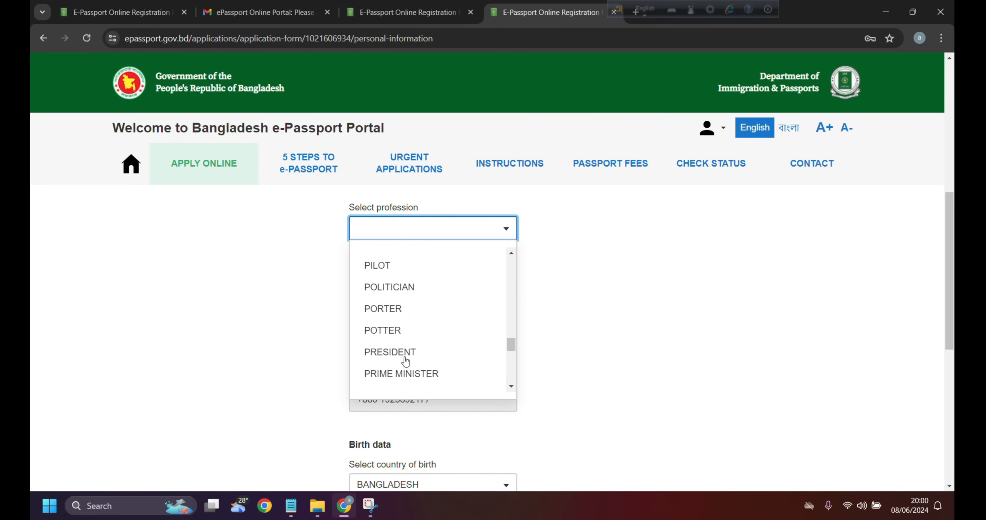
scroll(436, 359, "down", 1)
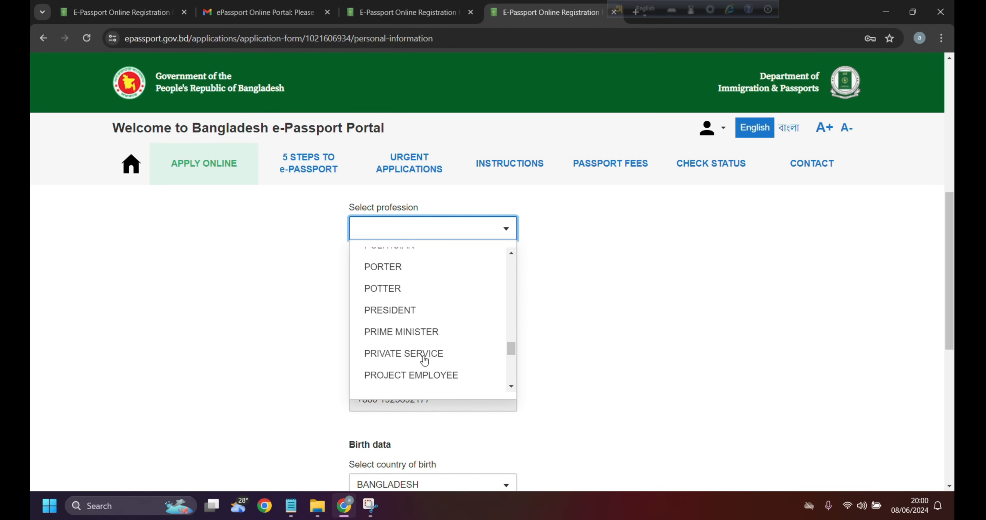
scroll(435, 359, "down", 3)
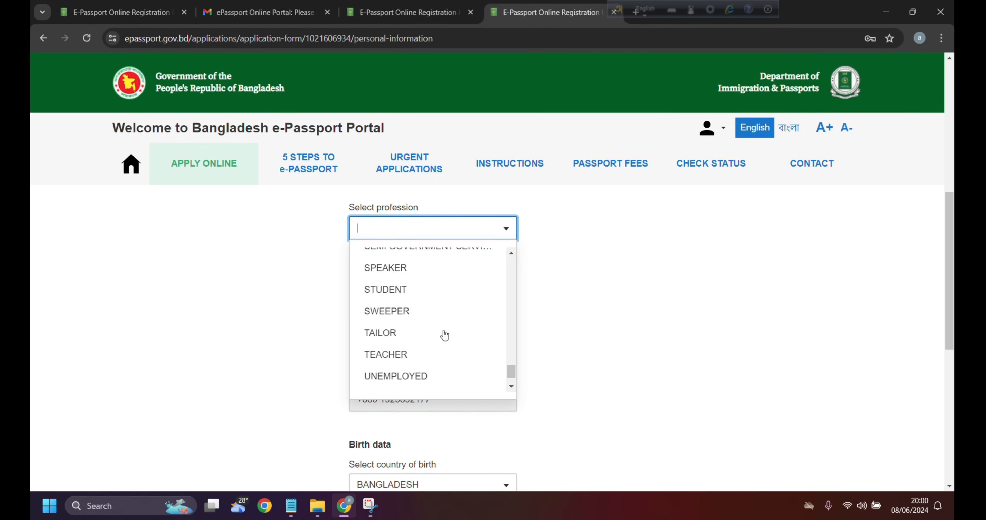
scroll(424, 351, "down", 1)
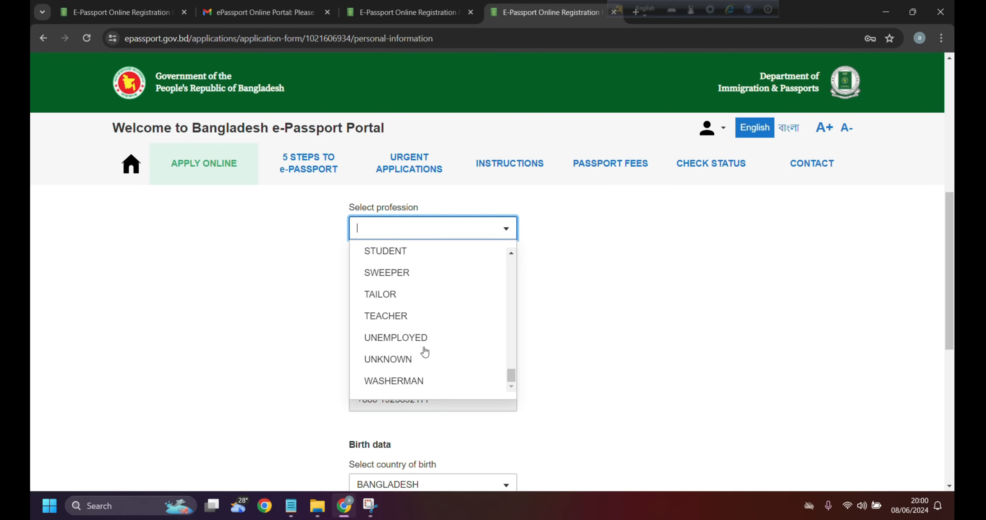
scroll(413, 314, "up", 15)
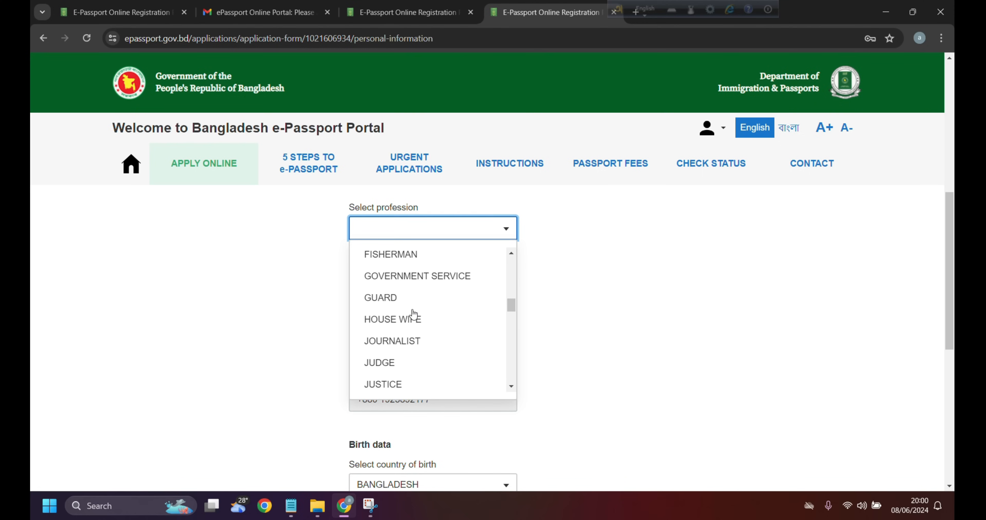
scroll(413, 314, "up", 3)
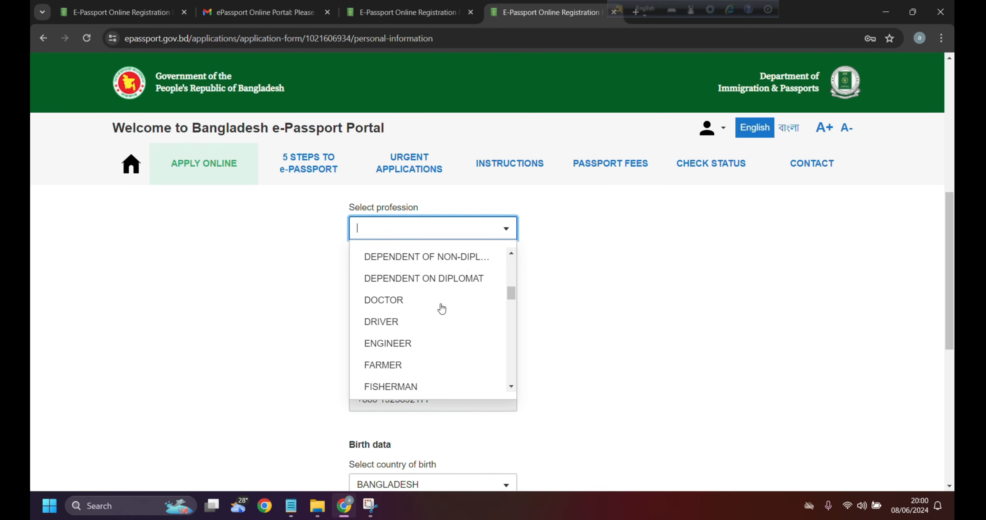
scroll(442, 309, "down", 18)
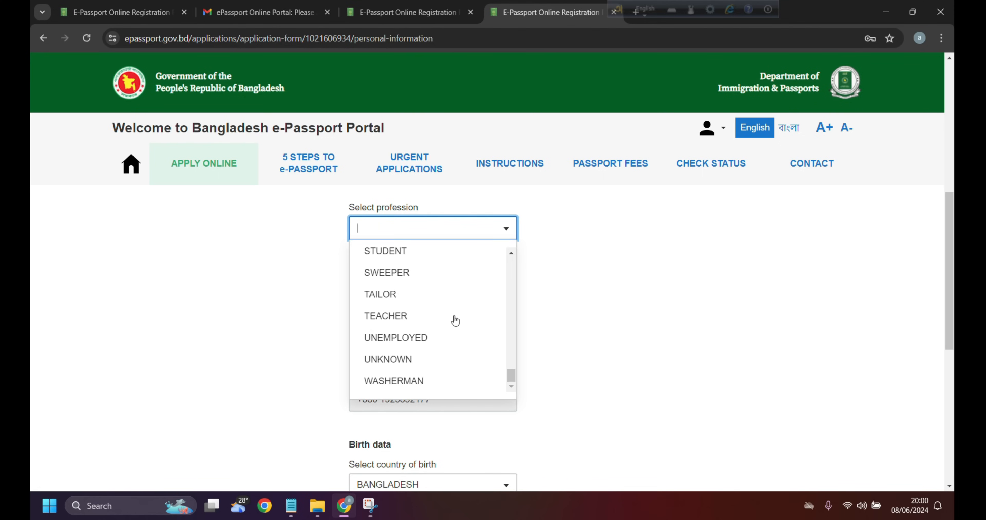
left_click(407, 335)
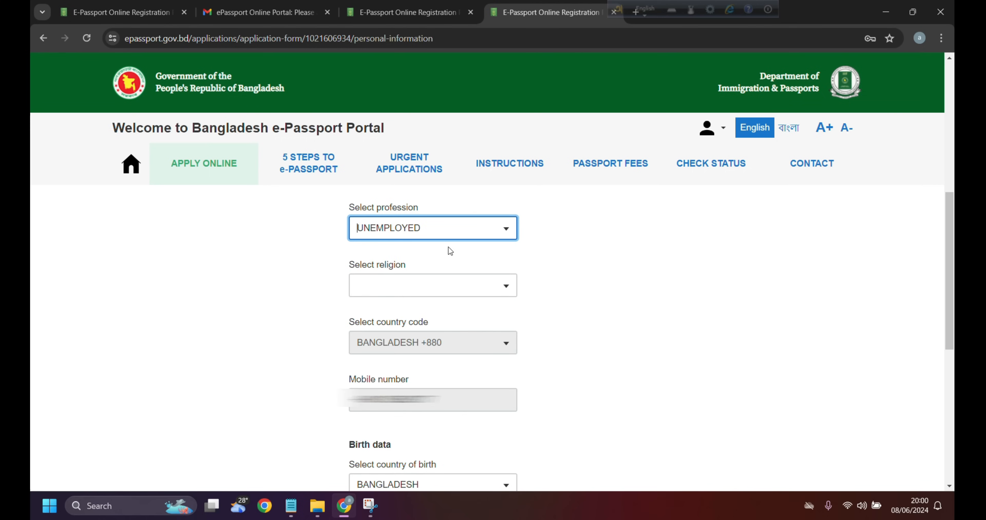
left_click(507, 285)
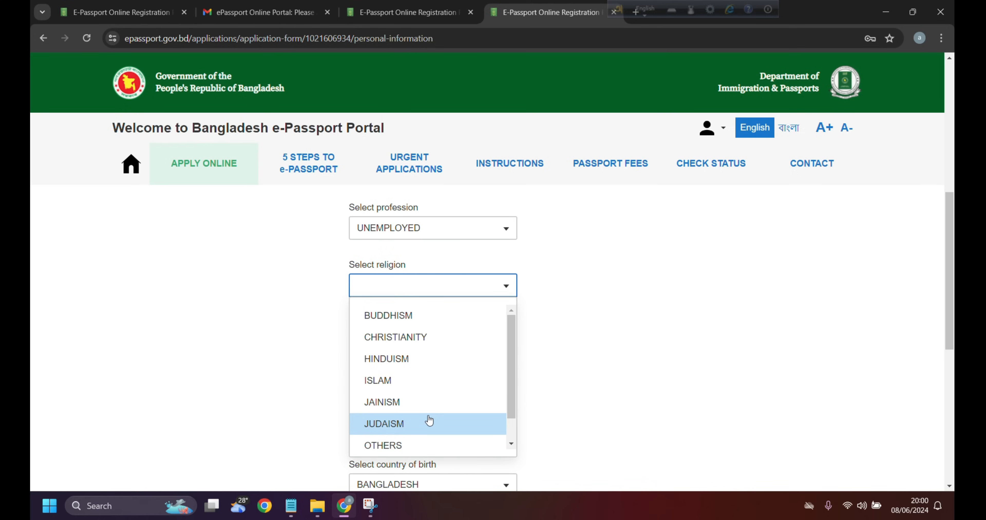
left_click(420, 380)
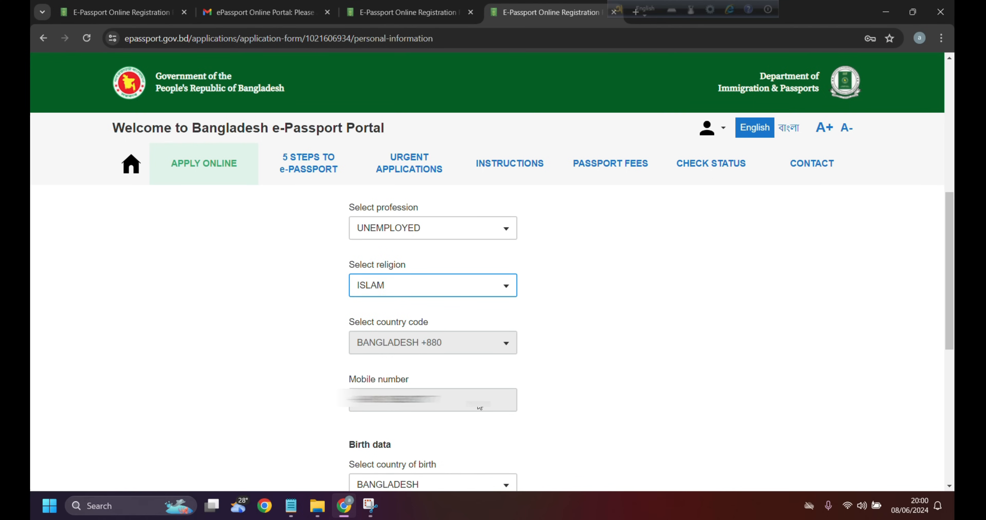
Keep BANGLADESH as the country of birth and set the district of birth to RAJBARI under Birth data
scroll(477, 406, "down", 5)
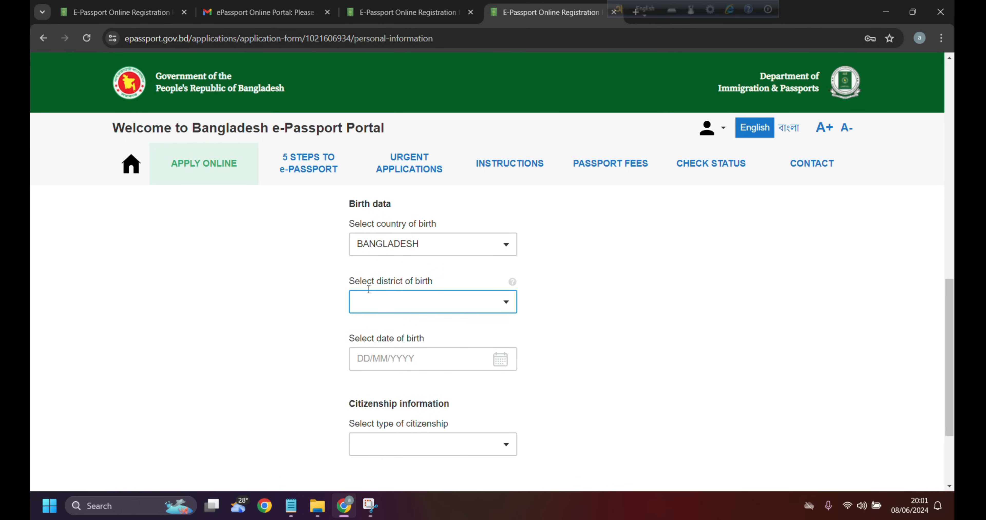
left_click(441, 238)
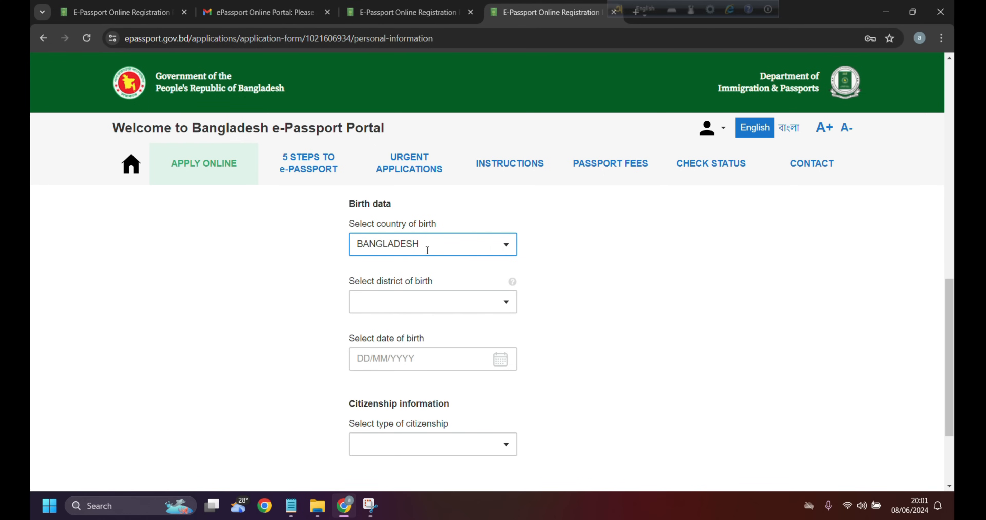
left_click(374, 304)
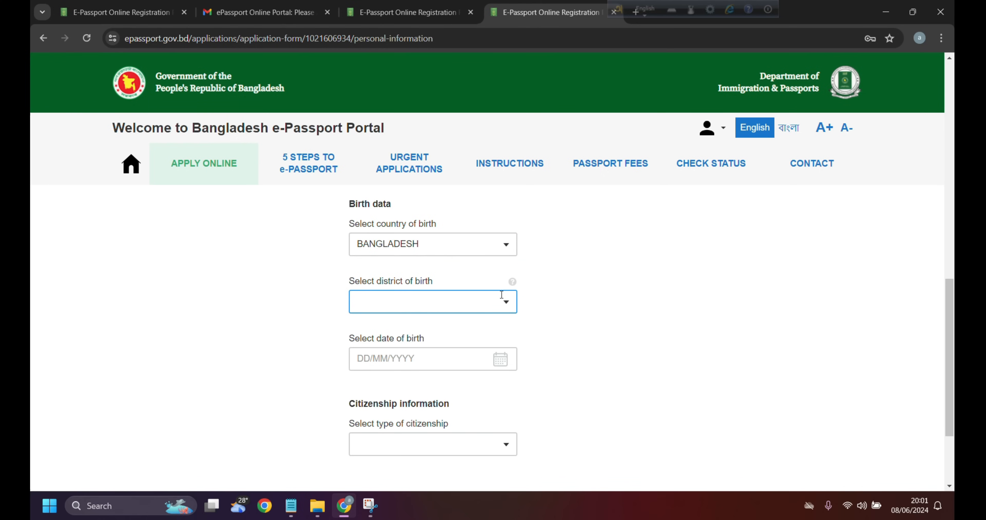
left_click(504, 309)
scroll(430, 401, "down", 6)
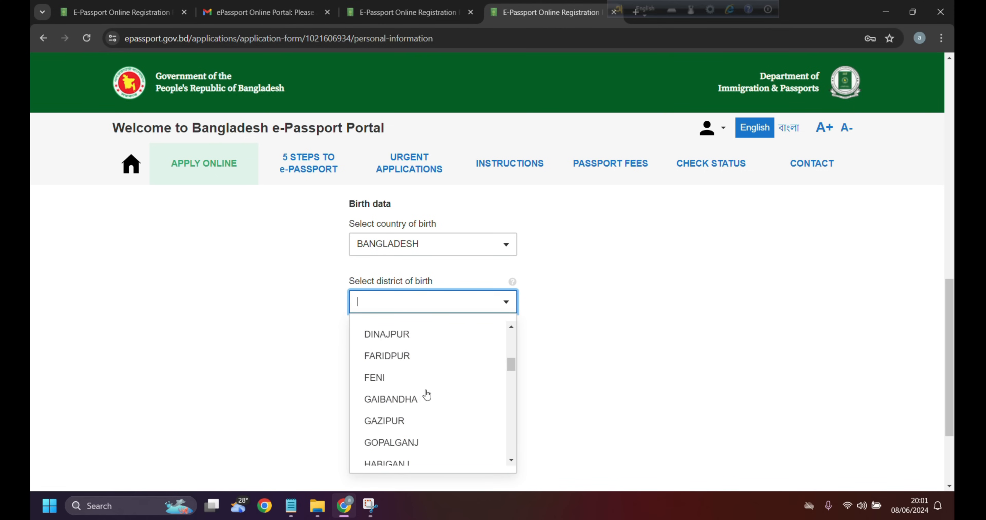
scroll(427, 395, "down", 18)
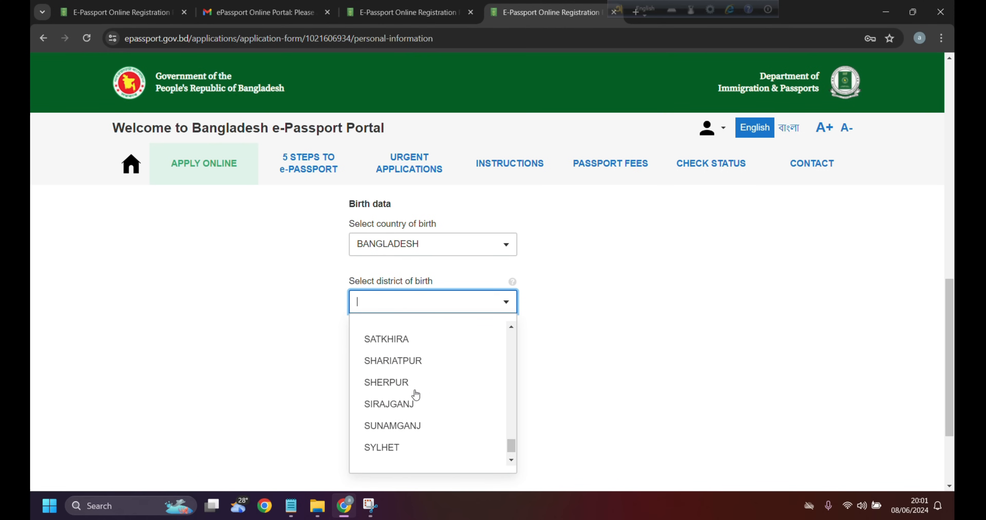
scroll(413, 394, "down", 1)
scroll(410, 390, "up", 4)
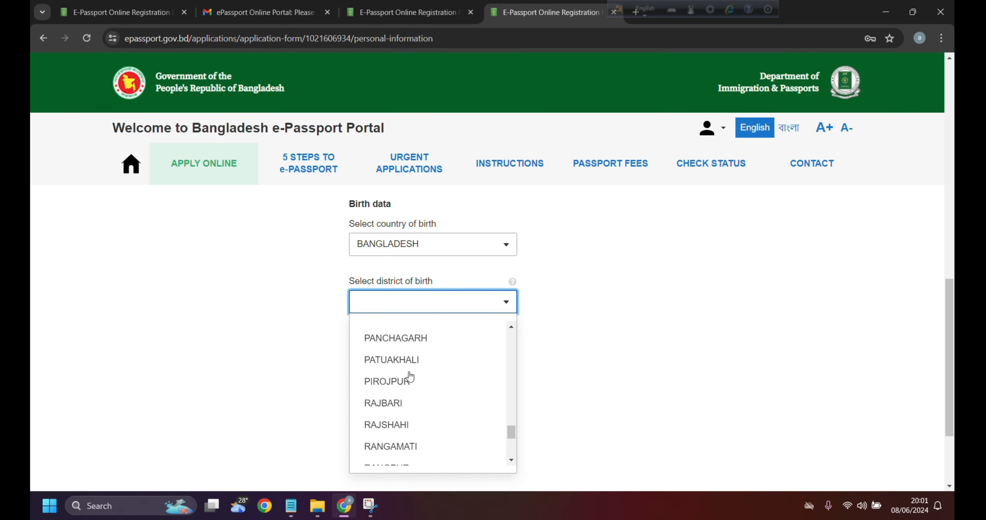
scroll(413, 390, "up", 1)
scroll(424, 408, "down", 1)
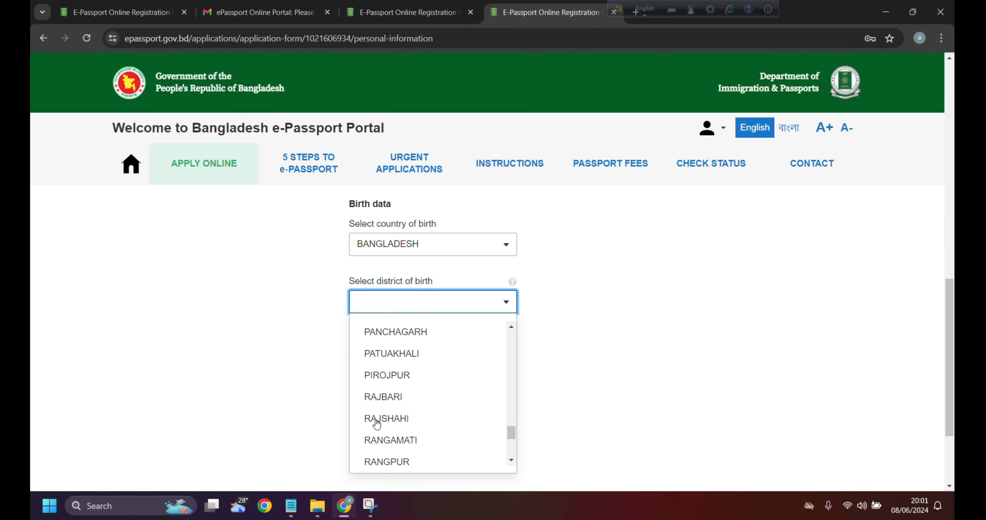
left_click(390, 400)
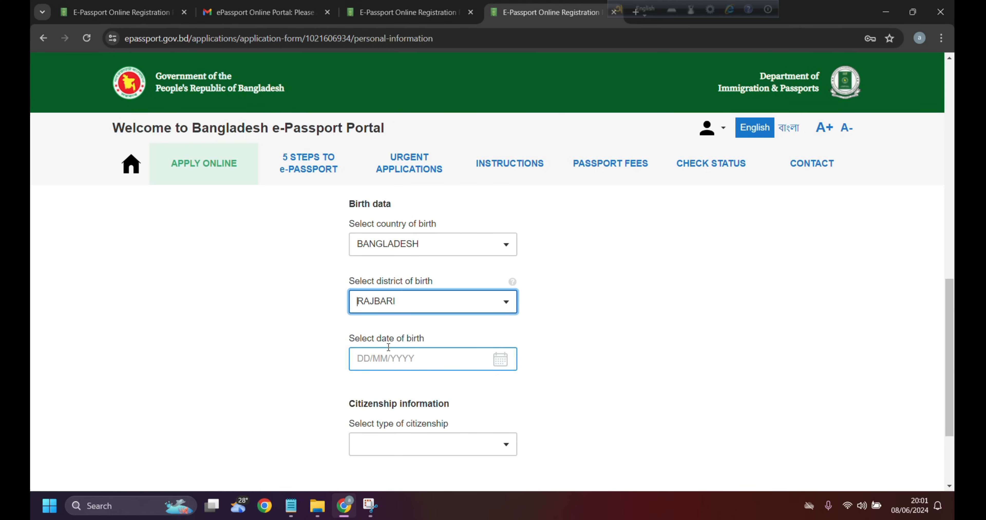
Enter the applicant's date of birth under Birth data by choosing its year, month and day
left_click(504, 366)
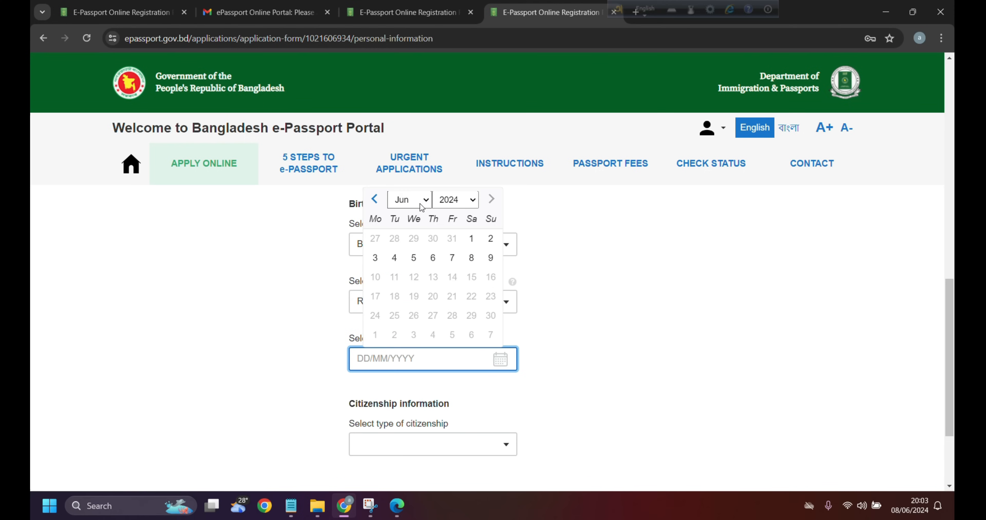
left_click(455, 200)
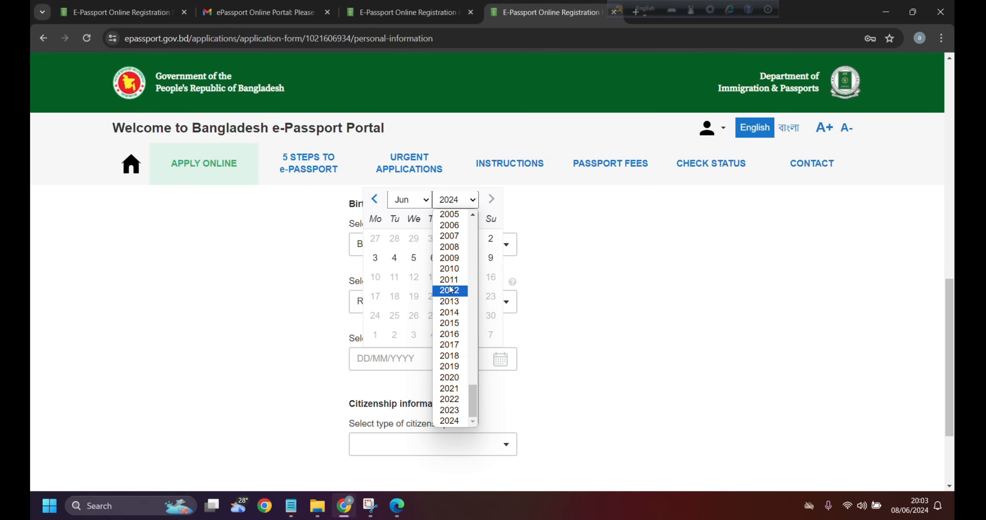
scroll(449, 286, "up", 7)
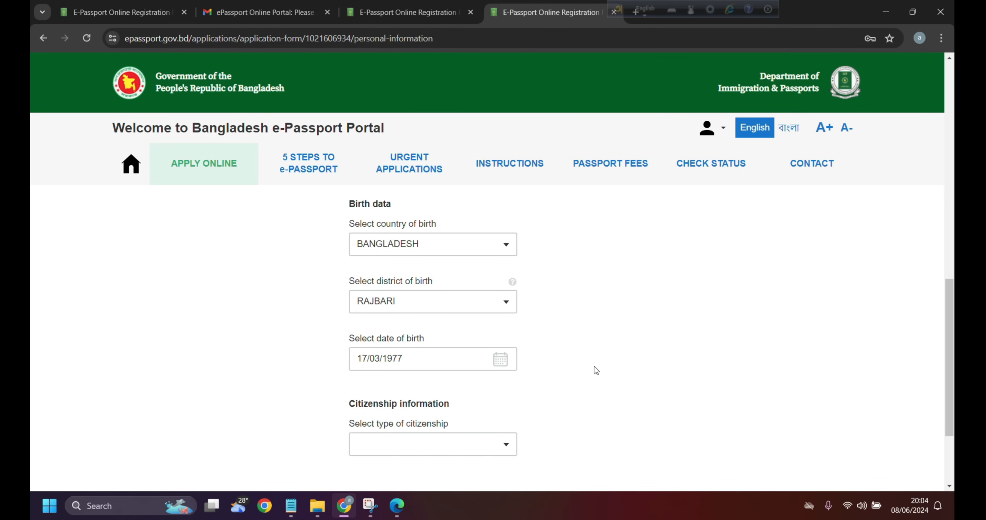
Set the type of citizenship to BY BIRTH and save the personal information to continue to Address
left_click(503, 444)
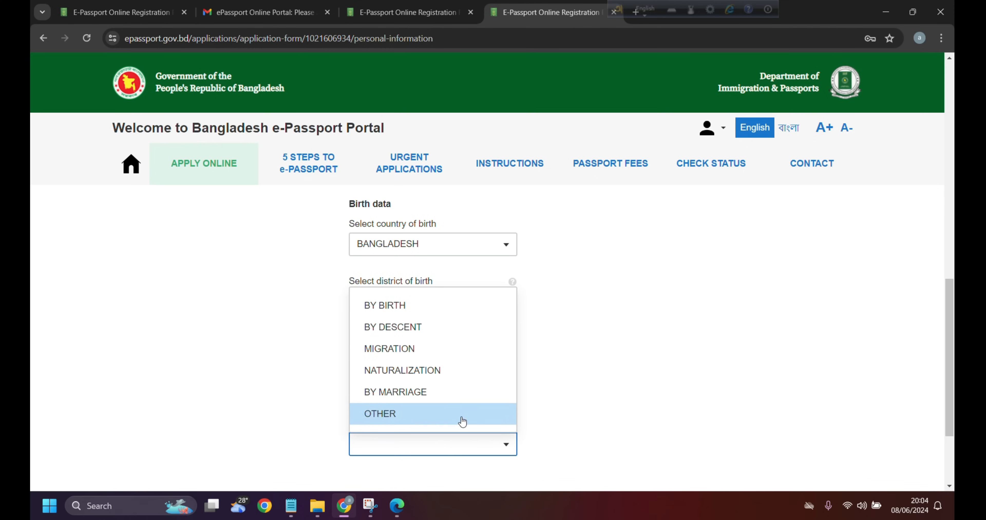
left_click(440, 302)
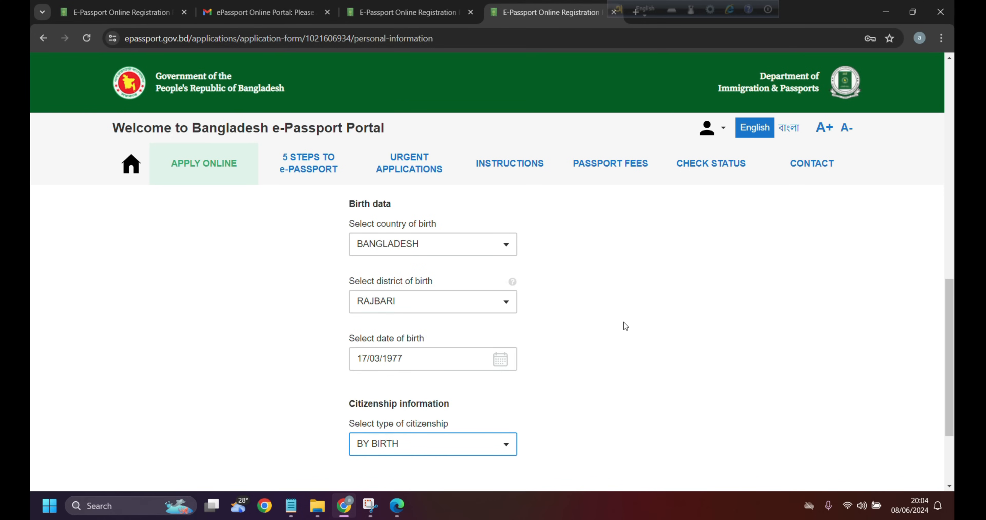
scroll(617, 321, "down", 3)
left_click(418, 387)
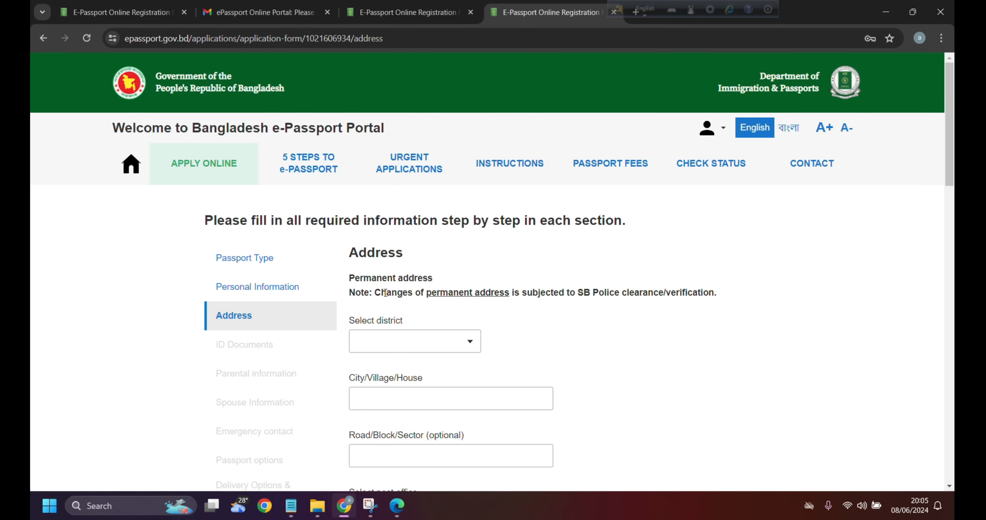
Set the permanent address district to RAJBARI and enter the applicant's village in City/Village/House
scroll(455, 373, "down", 8)
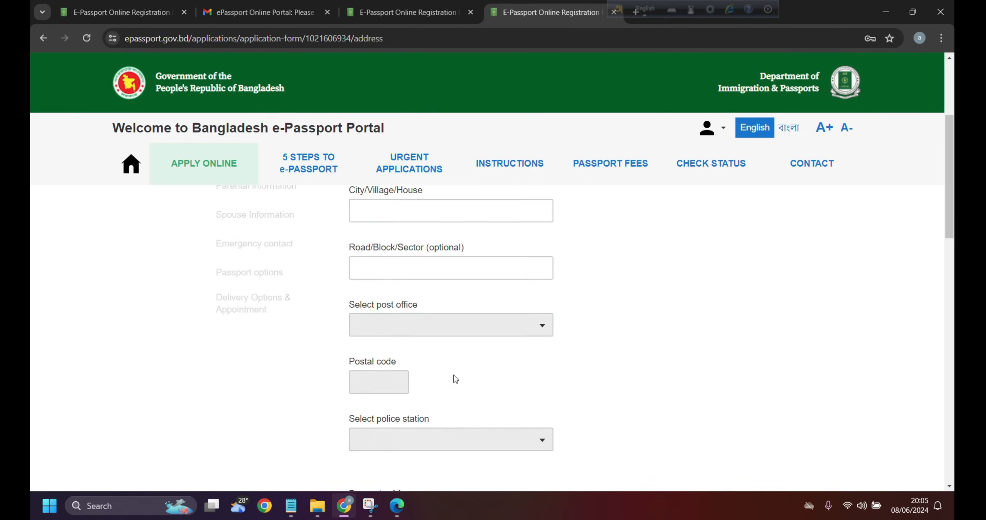
scroll(458, 373, "up", 7)
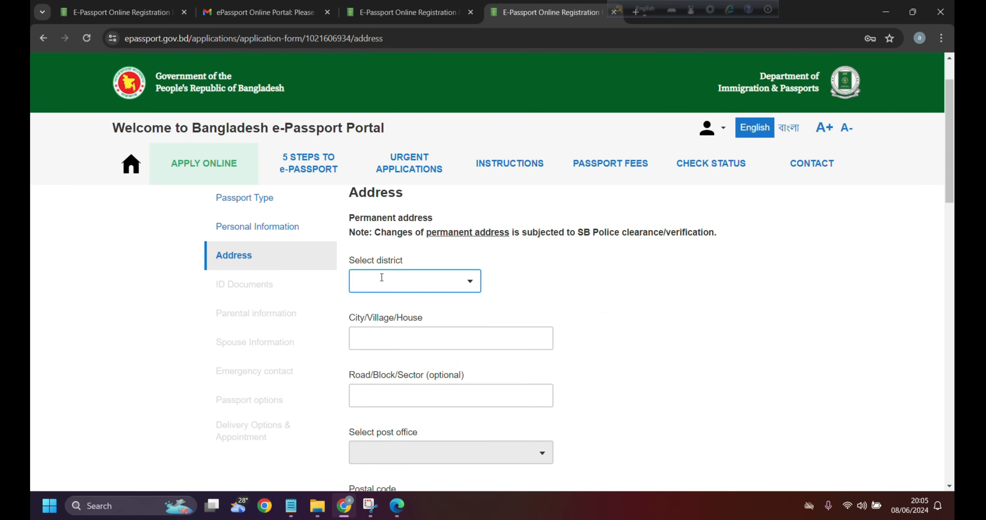
left_click(463, 283)
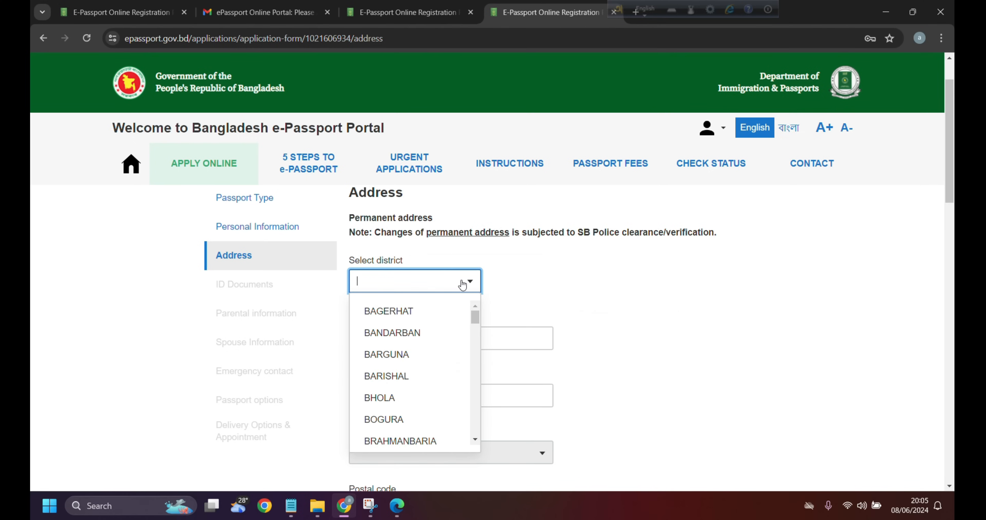
scroll(406, 363, "down", 10)
scroll(420, 361, "down", 5)
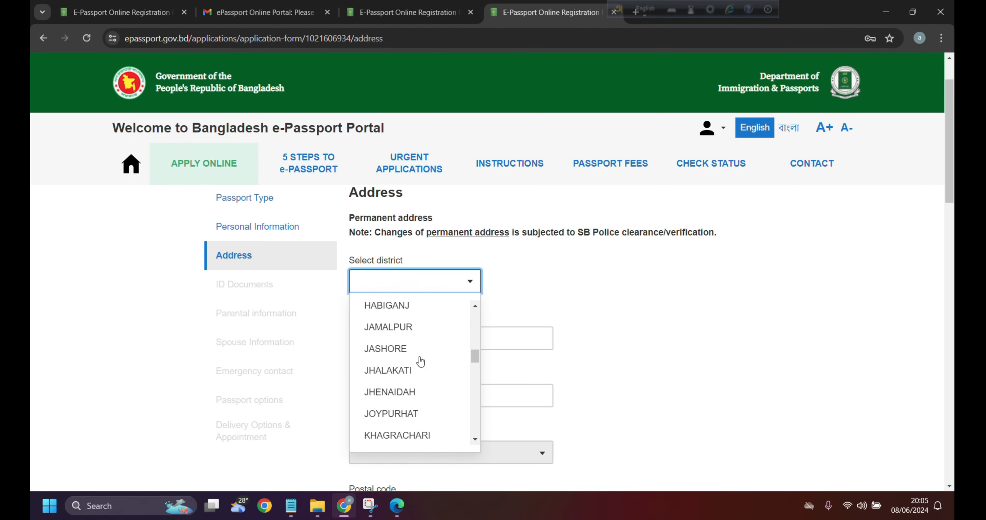
scroll(415, 365, "down", 12)
scroll(412, 368, "down", 5)
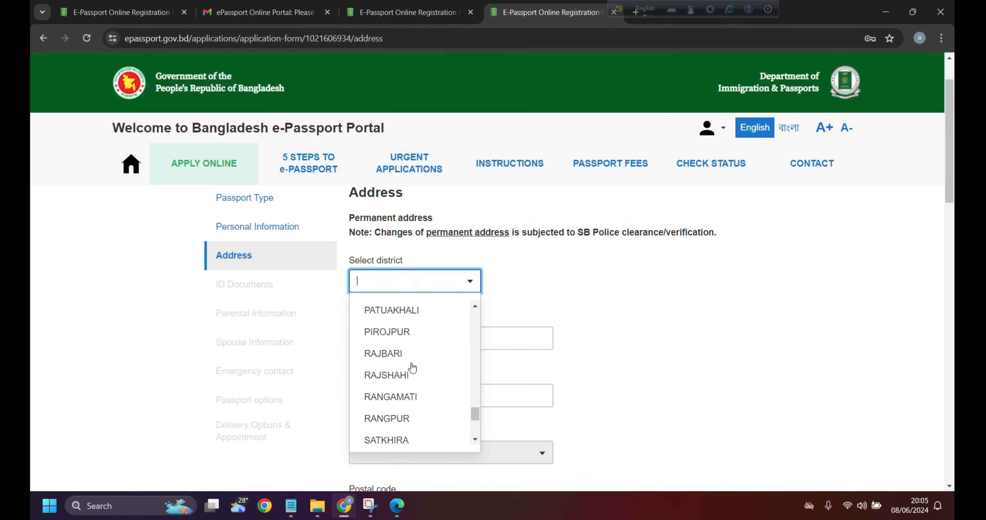
scroll(414, 362, "down", 5)
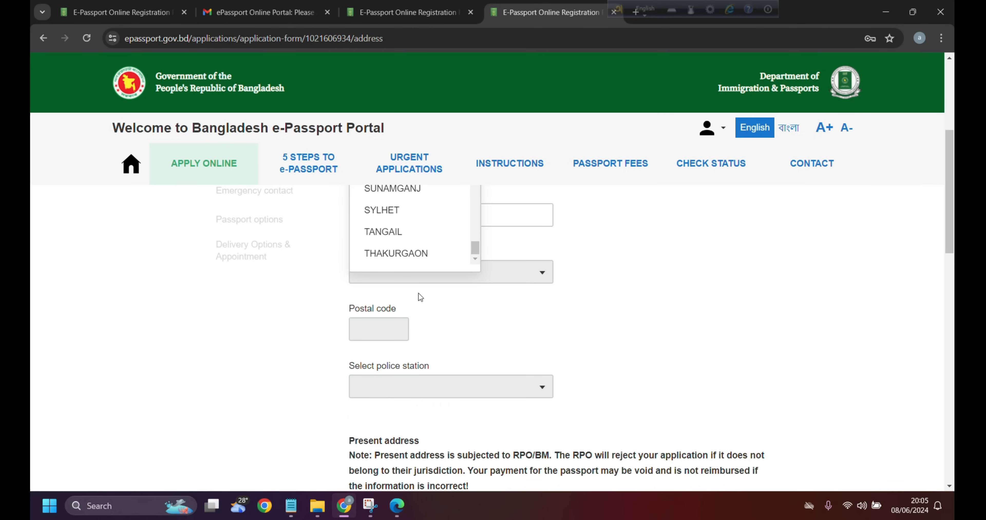
scroll(415, 244, "up", 3)
scroll(629, 251, "up", 5)
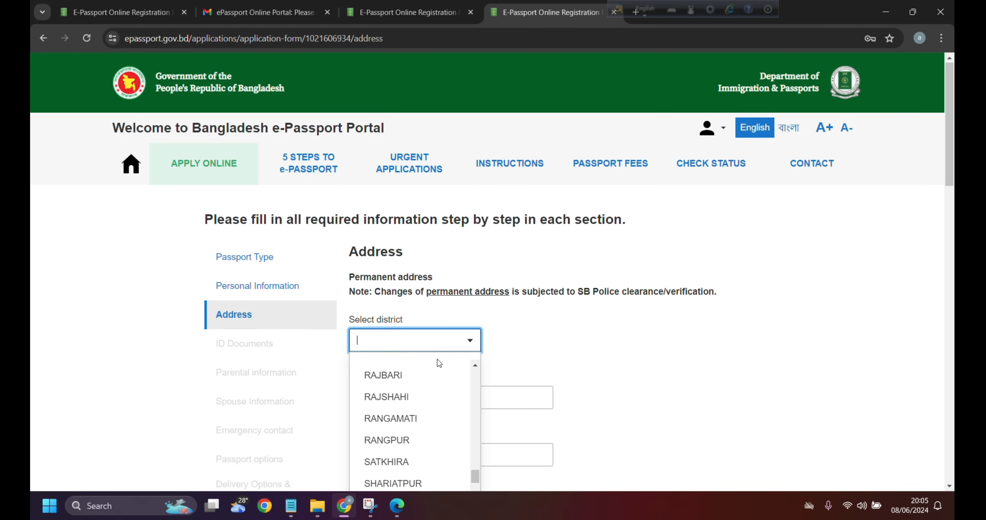
scroll(438, 363, "down", 3)
scroll(438, 363, "up", 3)
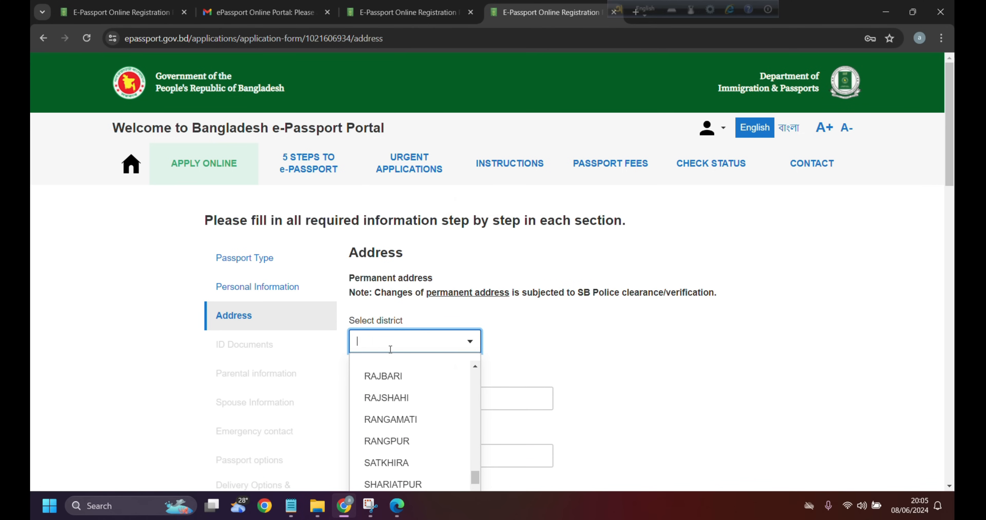
left_click(407, 378)
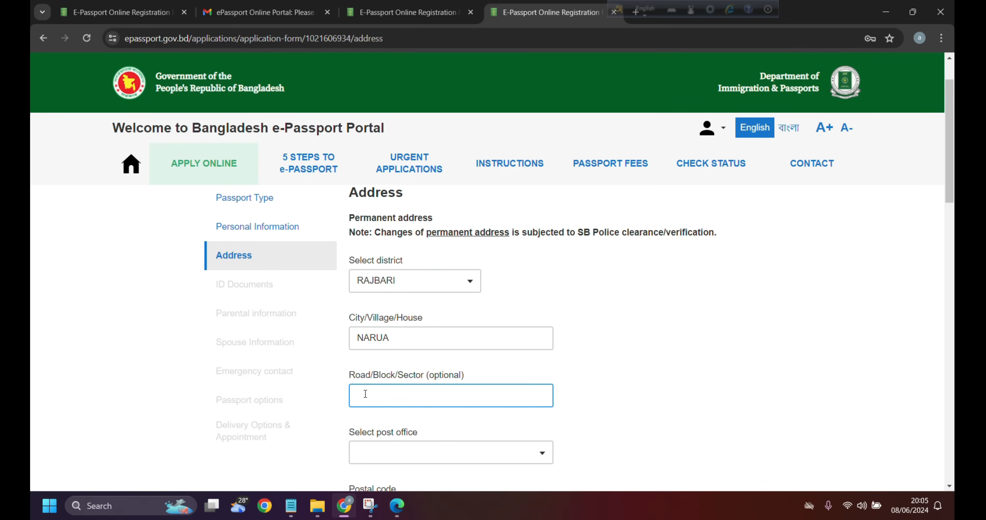
Leave the optional Road/Block/Sector field empty and choose the applicant's post office for the permanent address
left_click(455, 395)
left_click(619, 394)
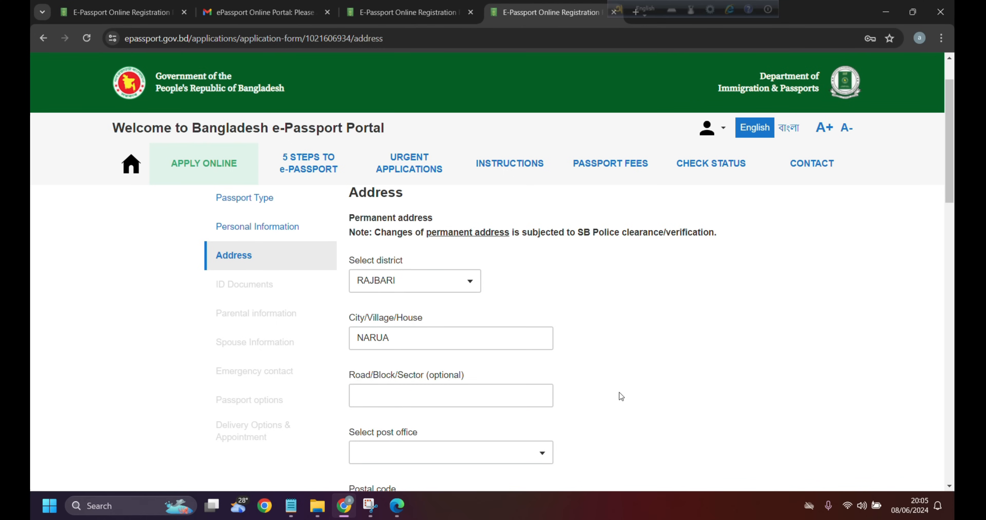
left_click(444, 394)
left_click(547, 381)
scroll(547, 381, "down", 3)
left_click(511, 280)
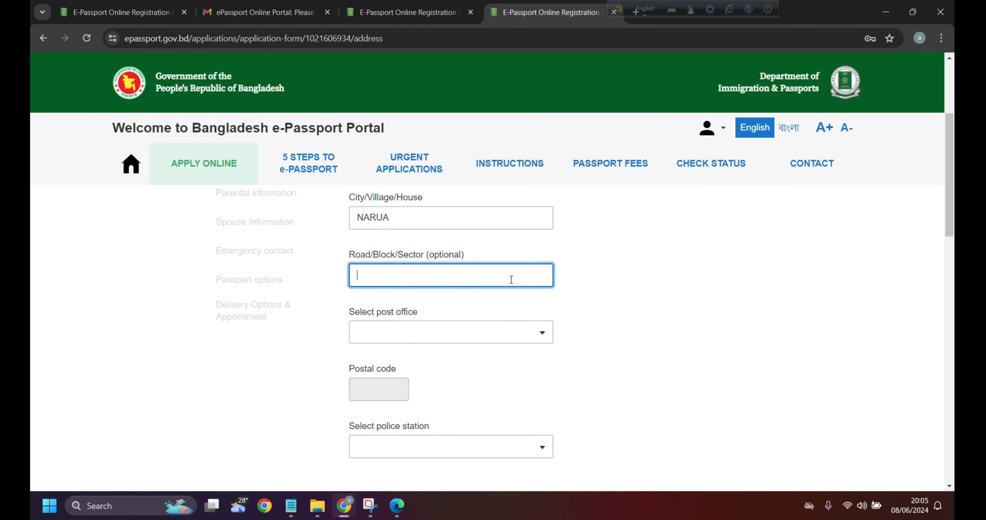
left_click(510, 331)
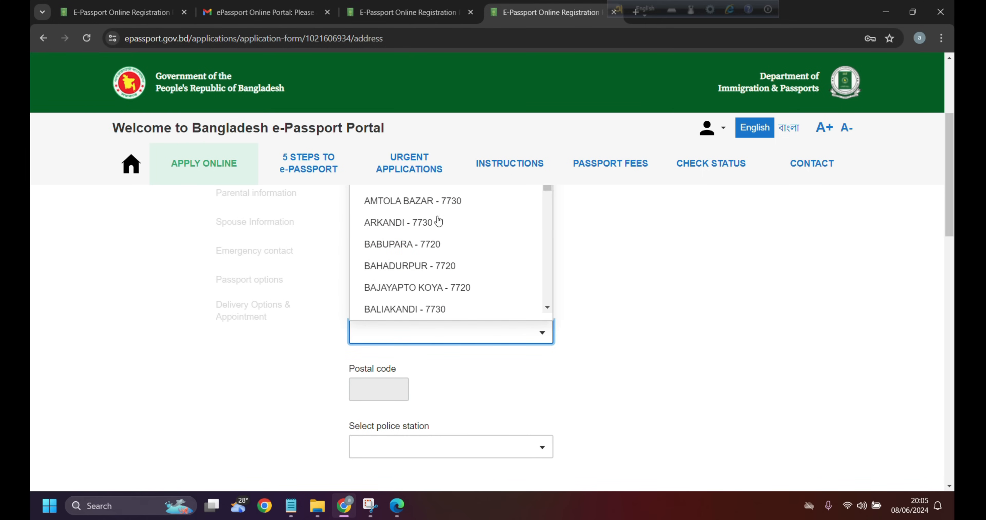
scroll(412, 269, "up", 2)
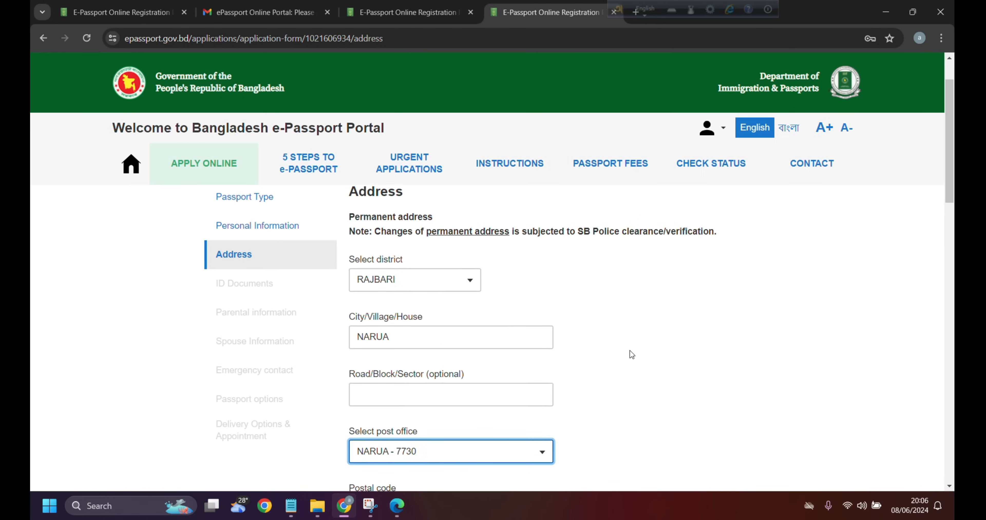
Choose the applicant's police station for the permanent address
scroll(629, 351, "down", 3)
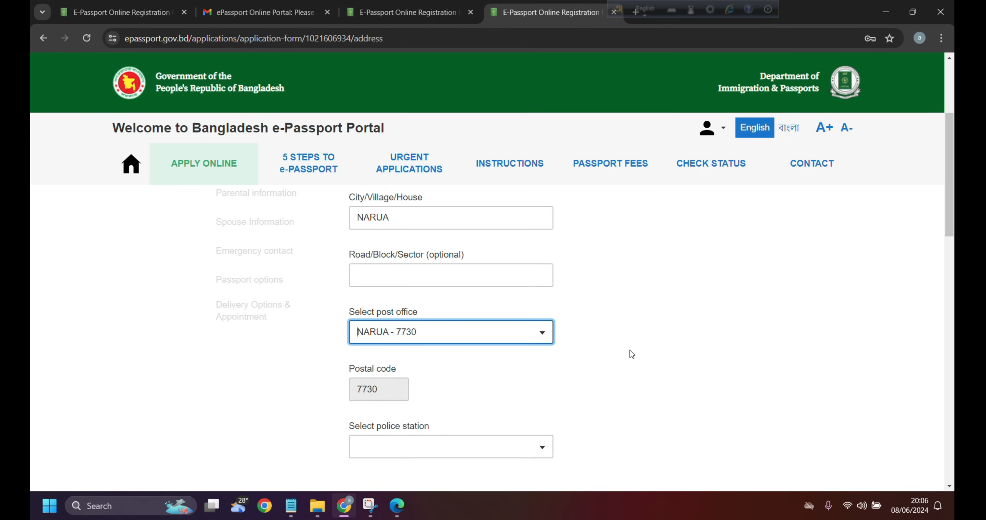
scroll(629, 349, "down", 2)
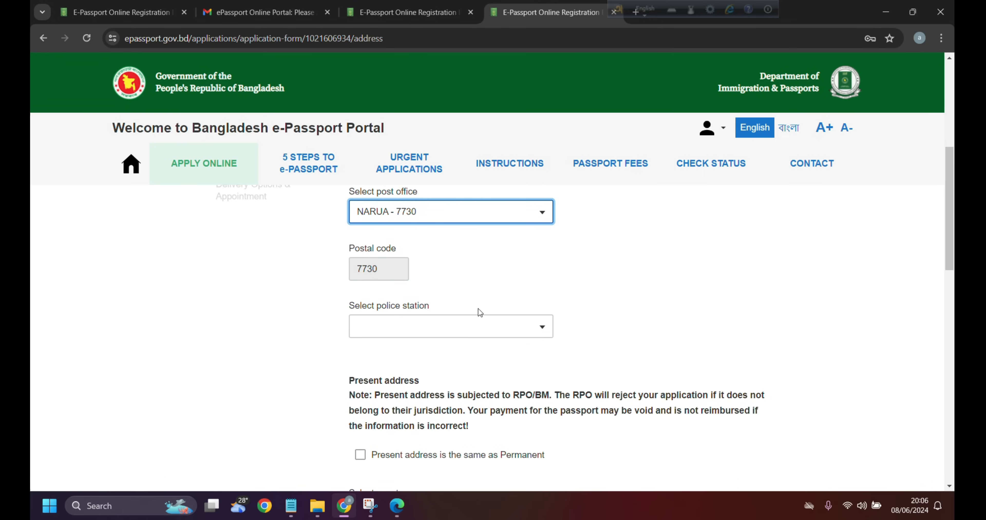
left_click(536, 330)
left_click(395, 359)
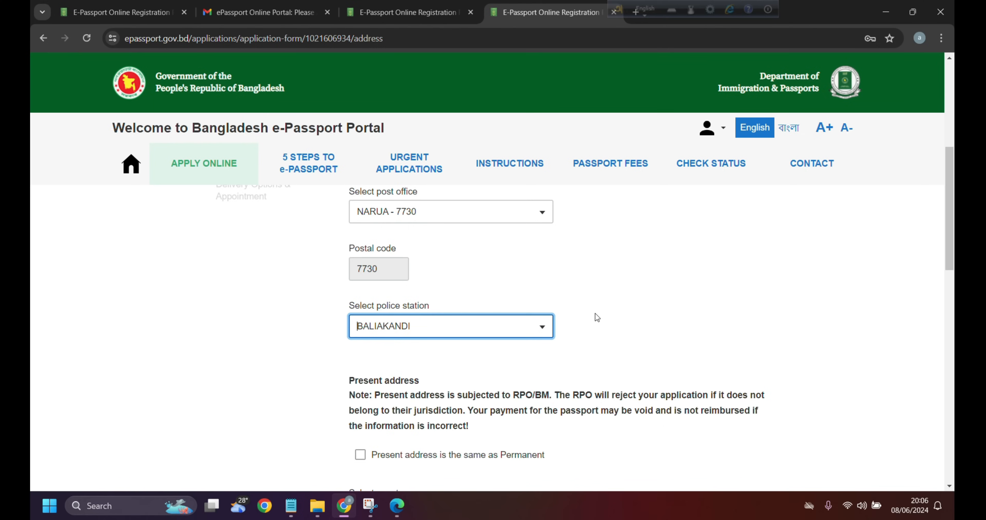
Mark the present address as the same as the permanent one and save the address section to continue to ID Documents
scroll(595, 314, "down", 5)
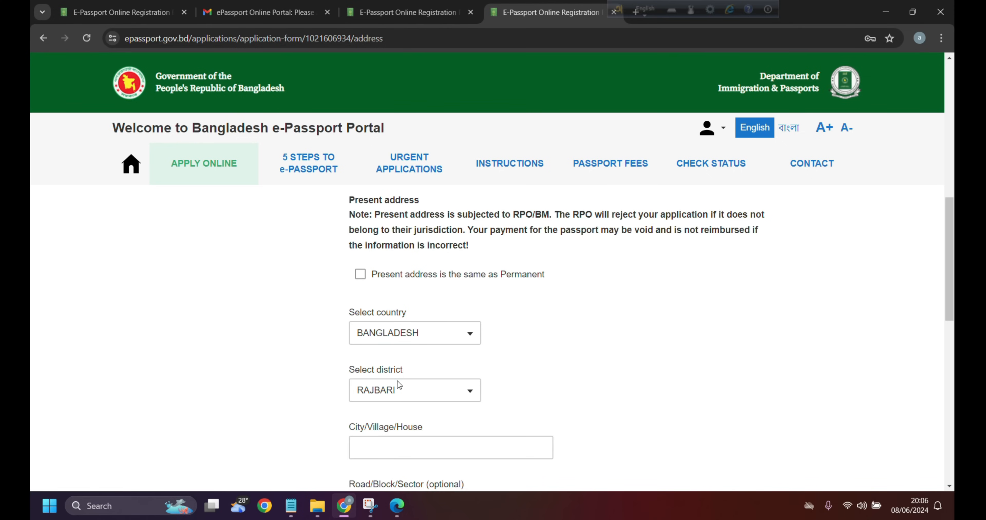
left_click(429, 448)
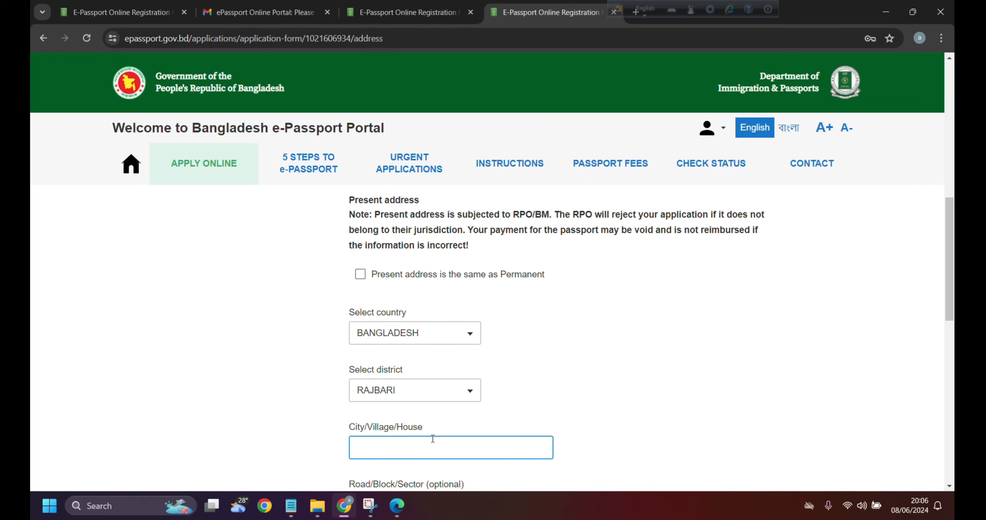
scroll(501, 403, "up", 3)
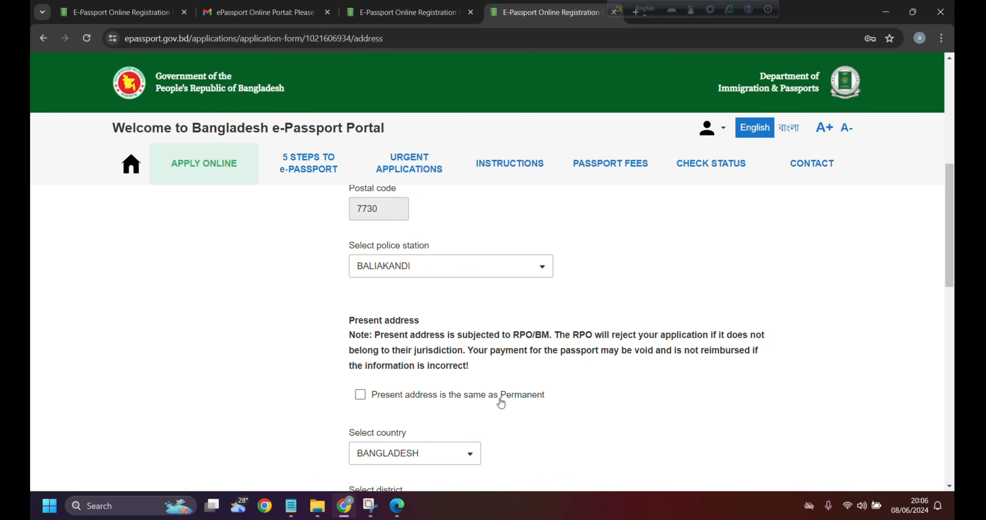
left_click(359, 396)
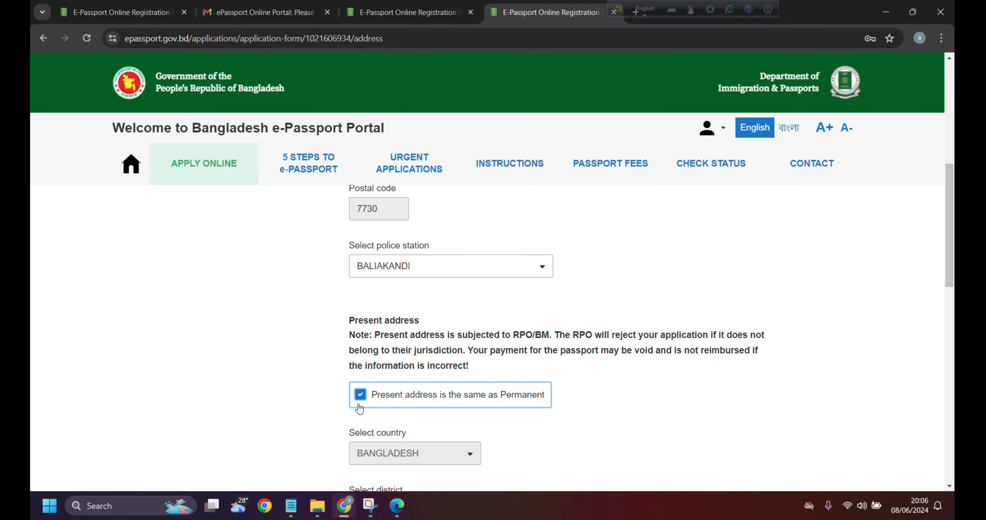
scroll(381, 402, "down", 12)
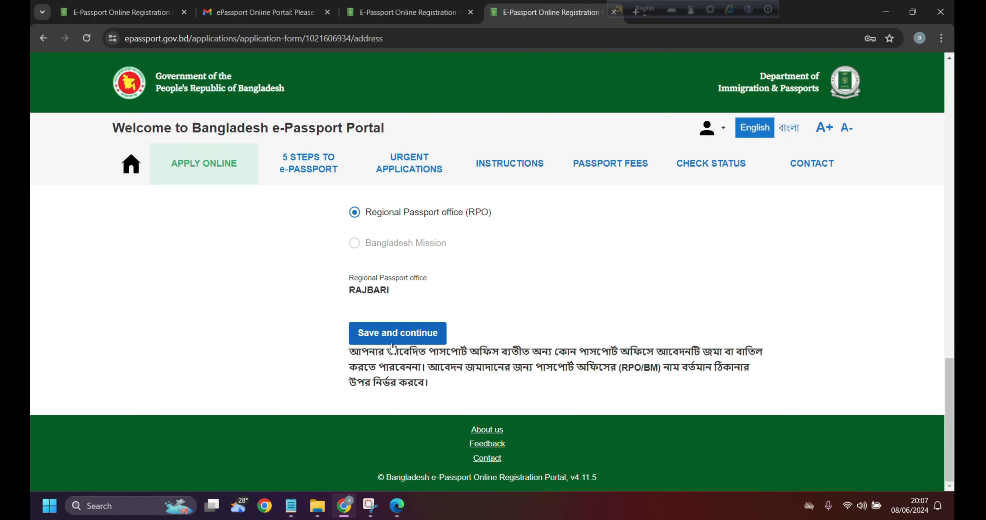
left_click(426, 335)
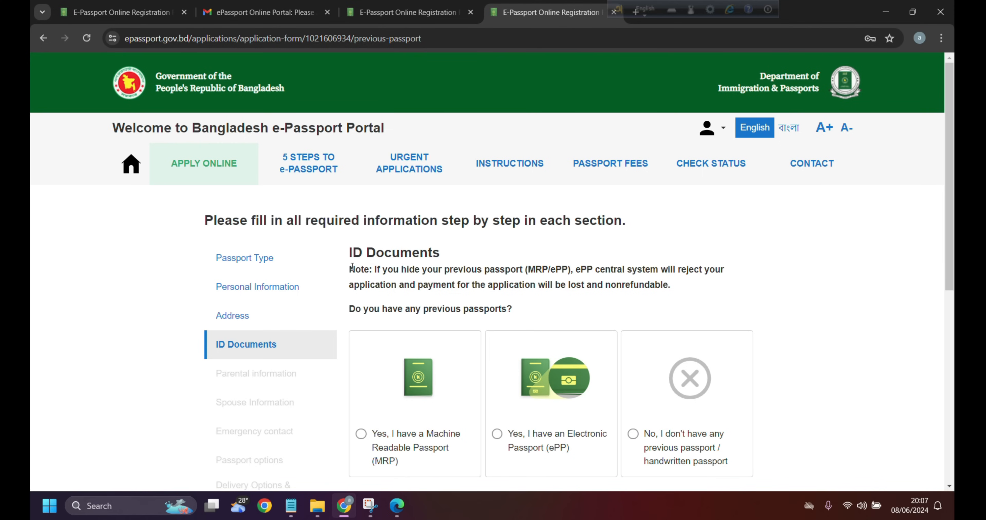
Read the note about hiding previous passports and answer "No, I don't have any previous passport / handwritten passport"
left_click_drag(373, 267, 666, 294)
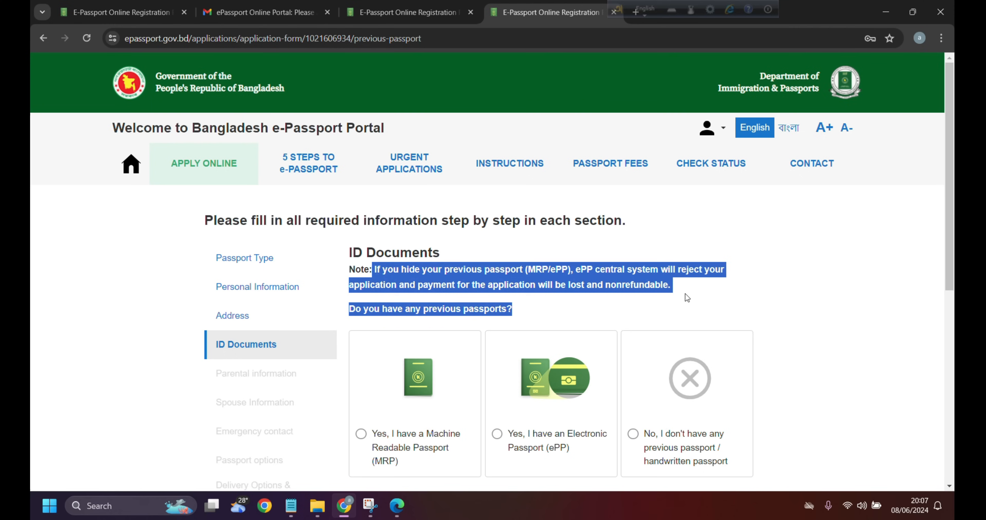
left_click(709, 292)
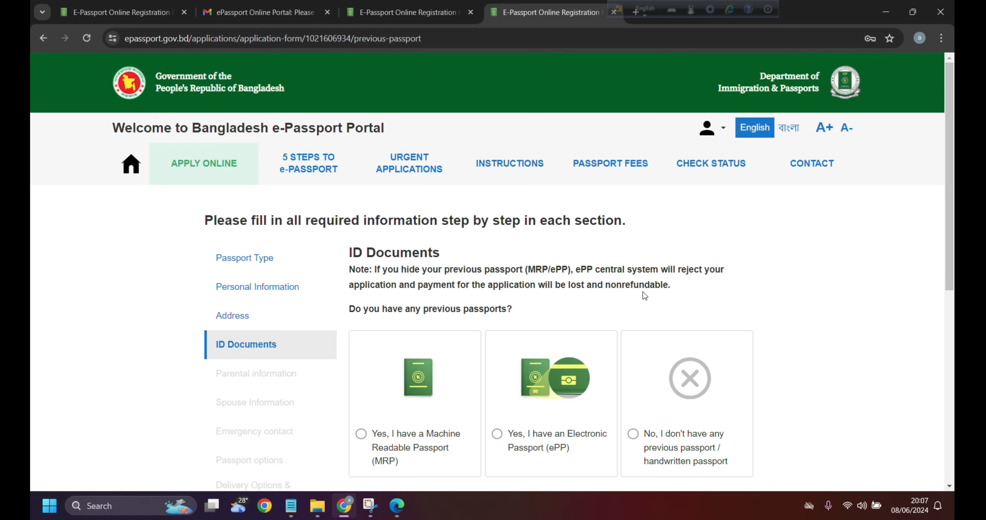
scroll(657, 298, "down", 1)
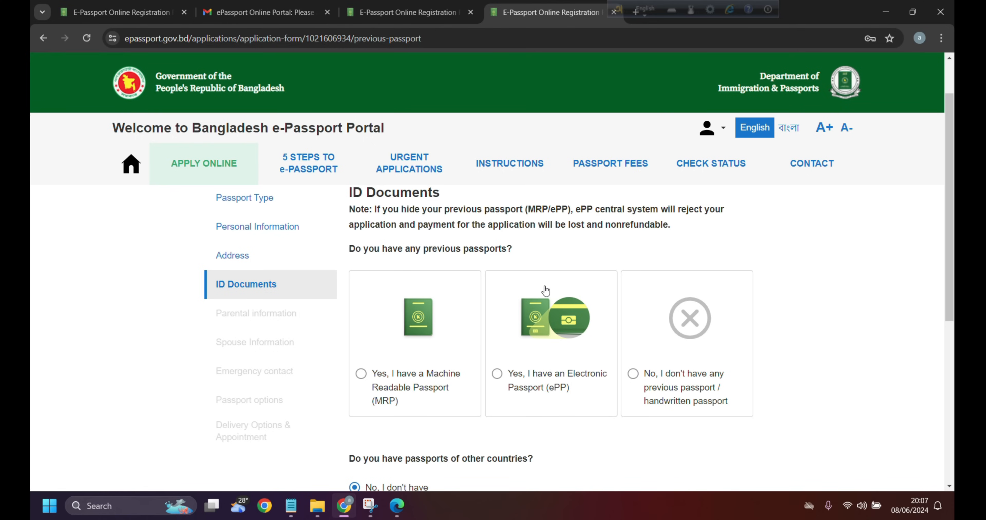
scroll(544, 291, "down", 1)
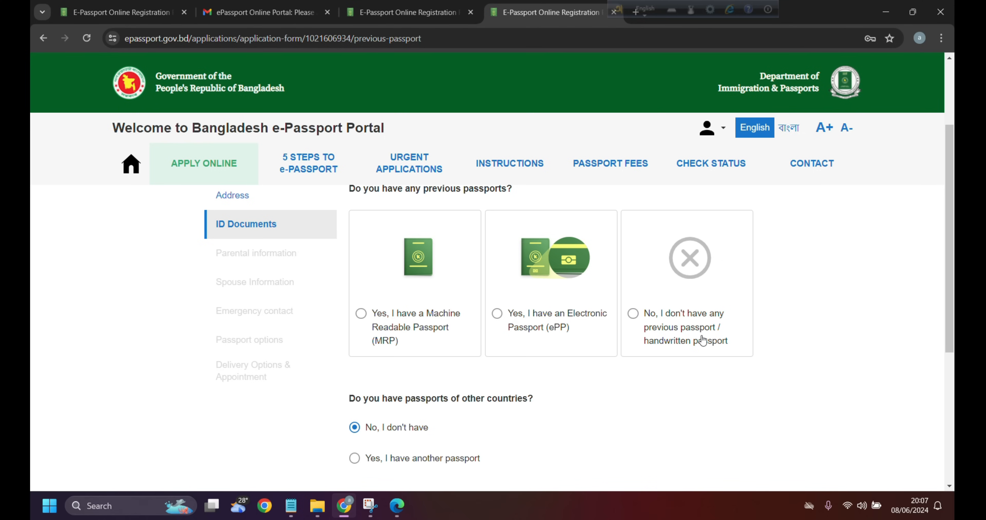
left_click(634, 315)
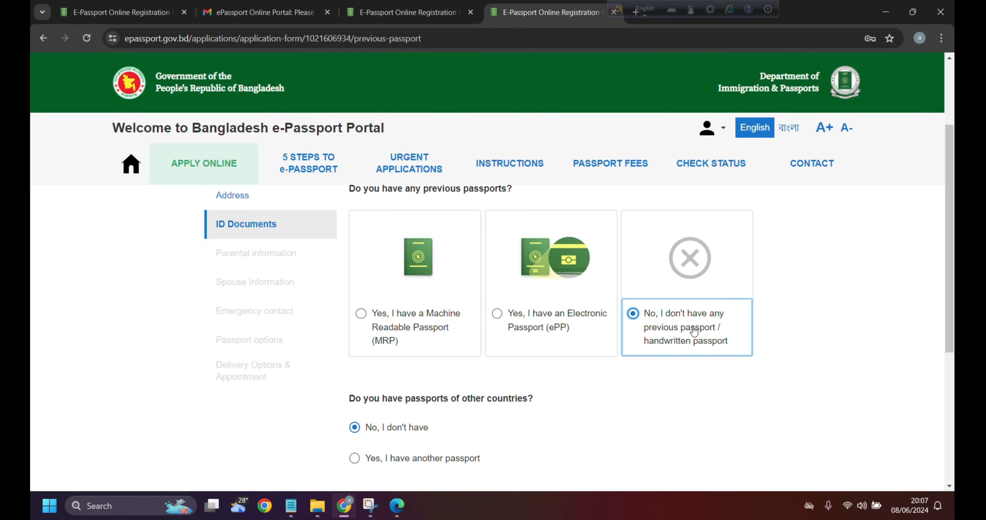
Try "Yes, I have another passport" for passports of other countries, then restore the answer to "No, I don't have"
scroll(475, 411, "down", 3)
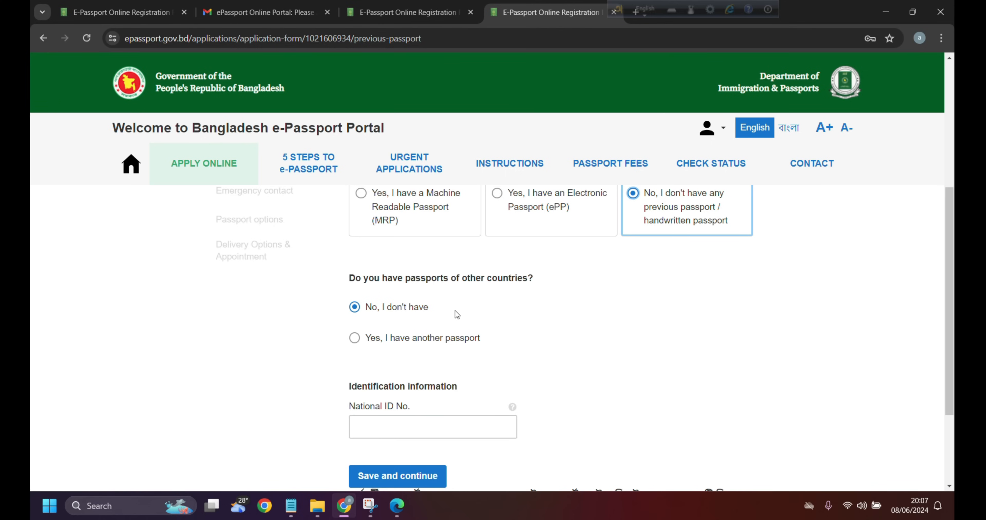
left_click(354, 337)
left_click(425, 440)
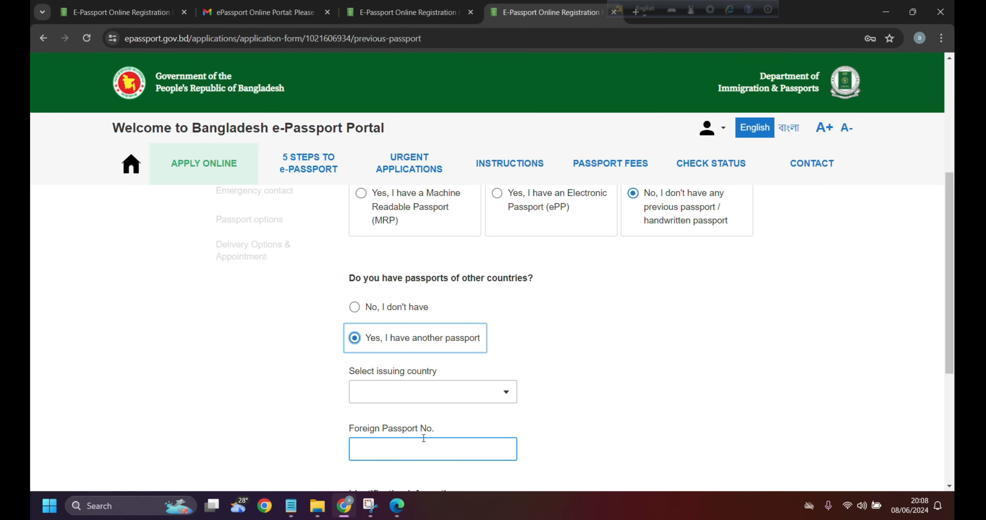
scroll(425, 440, "down", 2)
left_click(436, 398)
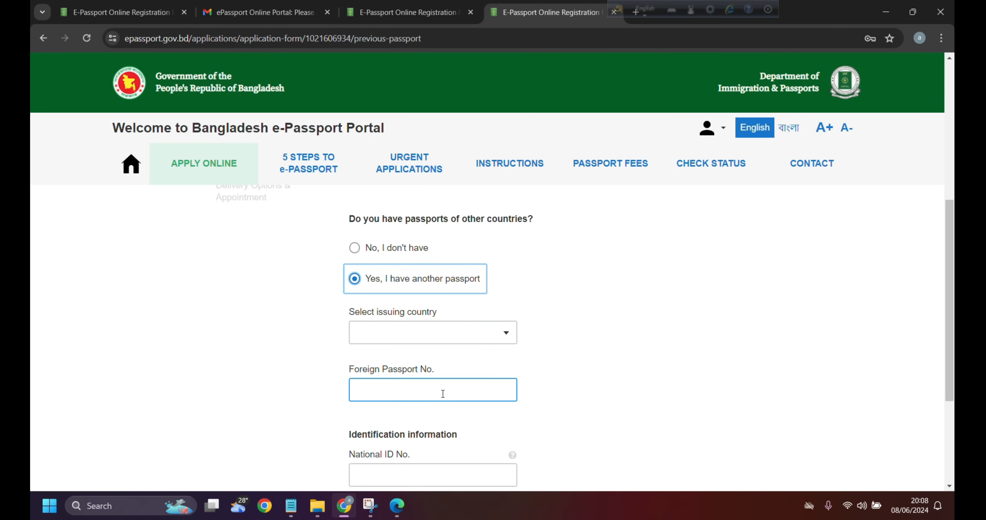
scroll(443, 396, "up", 2)
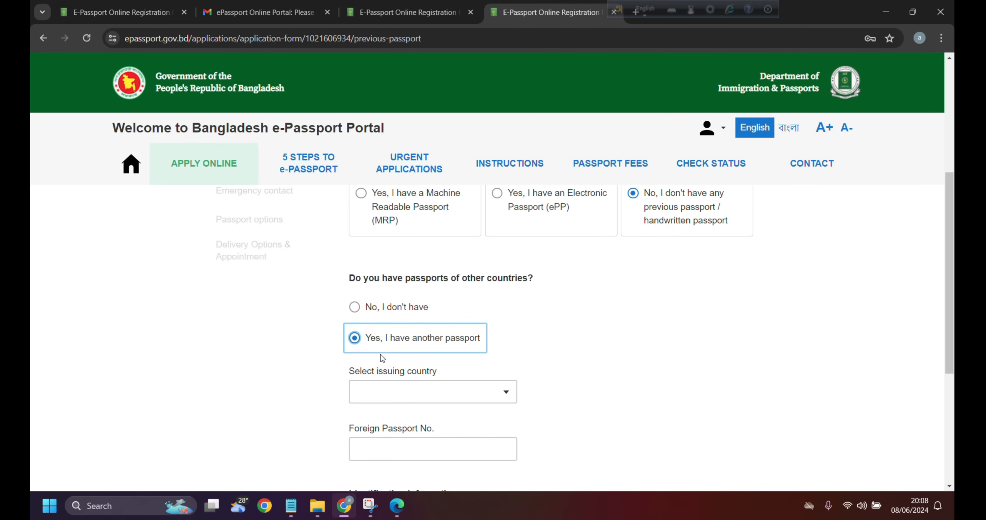
left_click(381, 316)
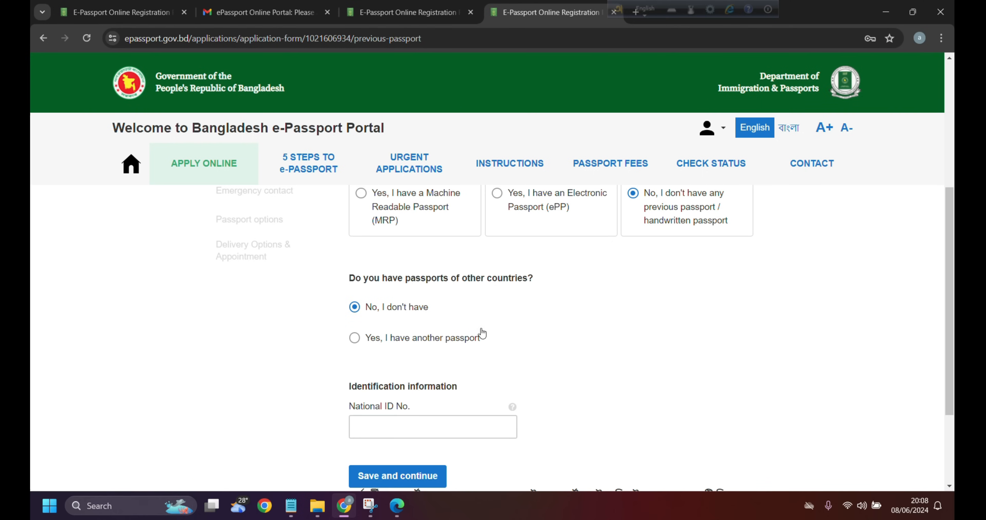
Enter the applicant's National ID number under Identification information and save the ID Documents section to continue to Parental information
scroll(480, 333, "down", 2)
left_click(389, 372)
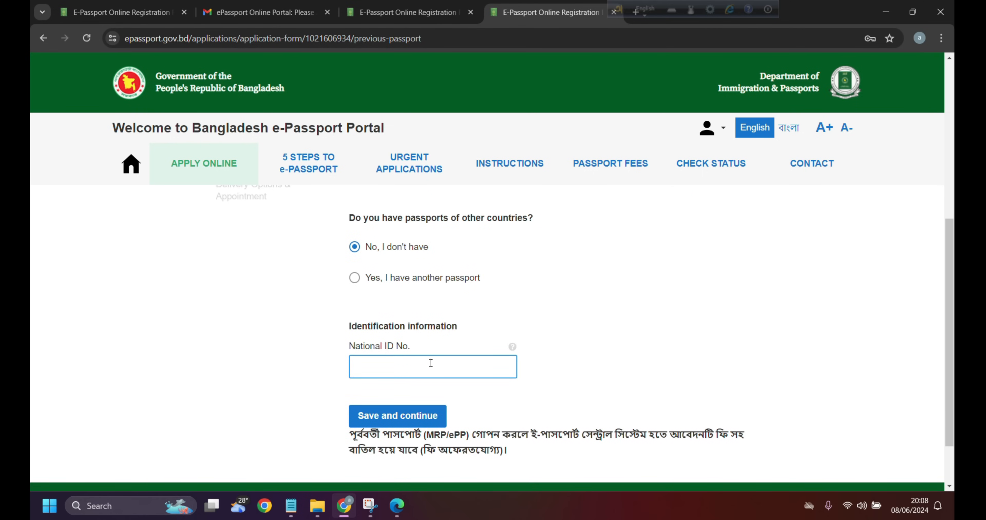
left_click(364, 335)
left_click(489, 367)
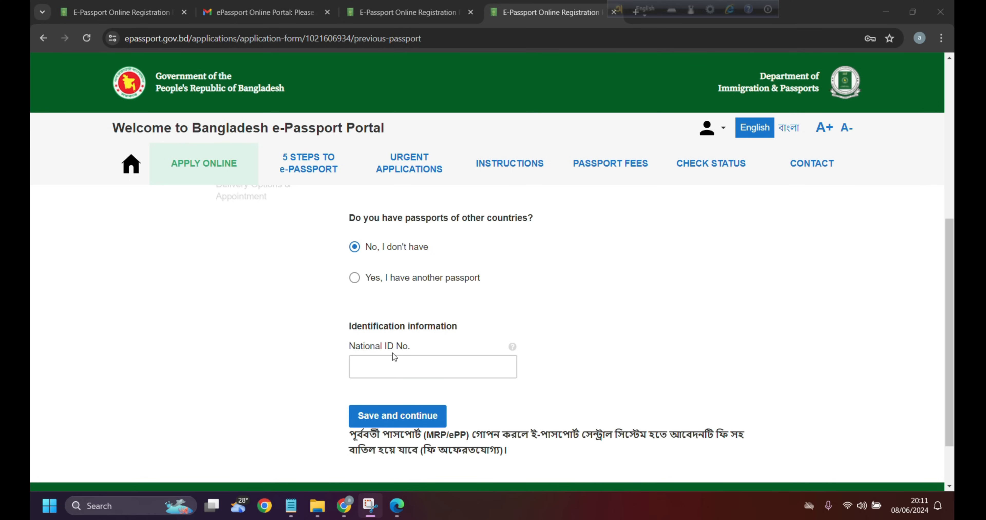
left_click(446, 369)
left_click(439, 369)
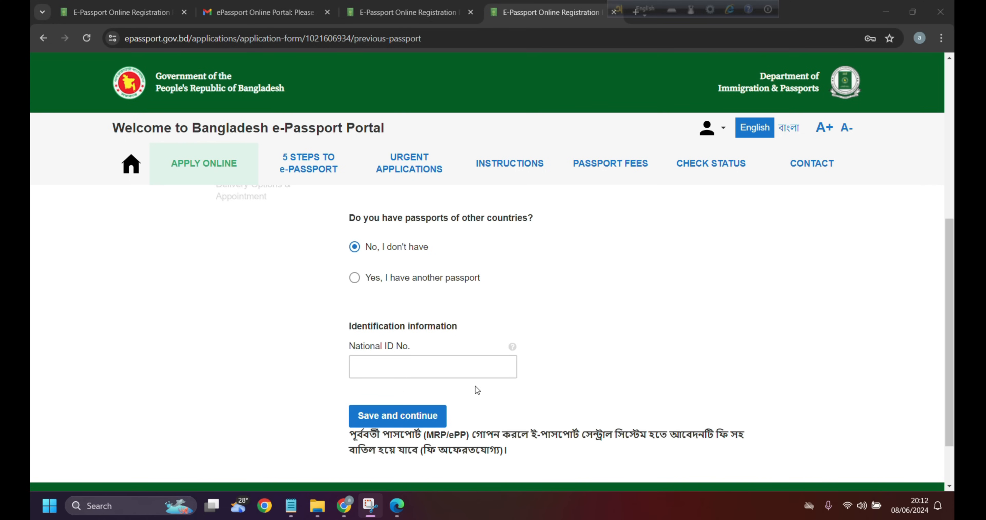
left_click(441, 374)
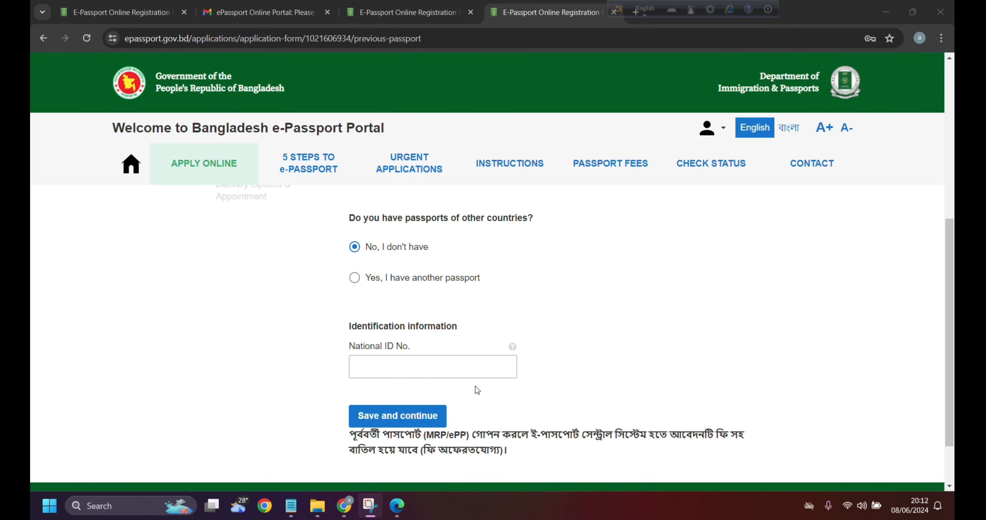
left_click(442, 372)
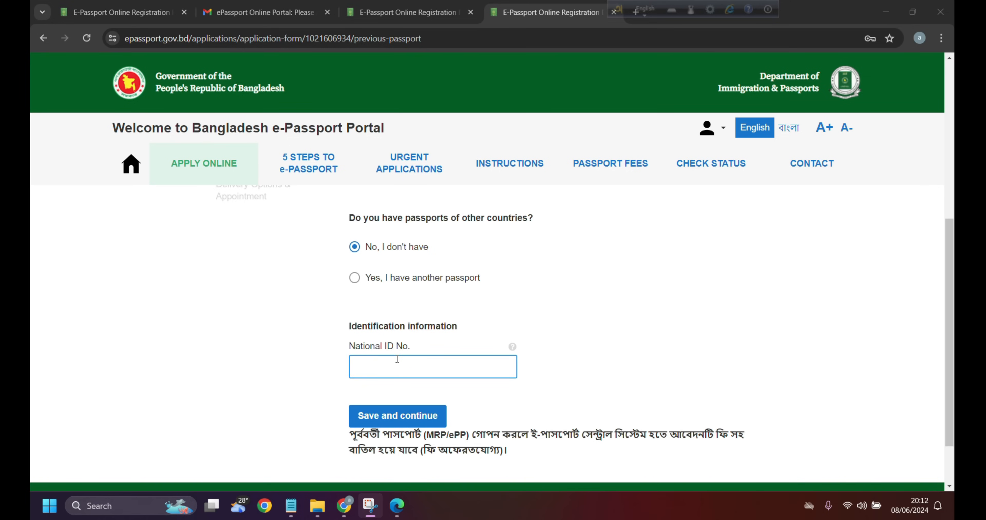
right_click(377, 367)
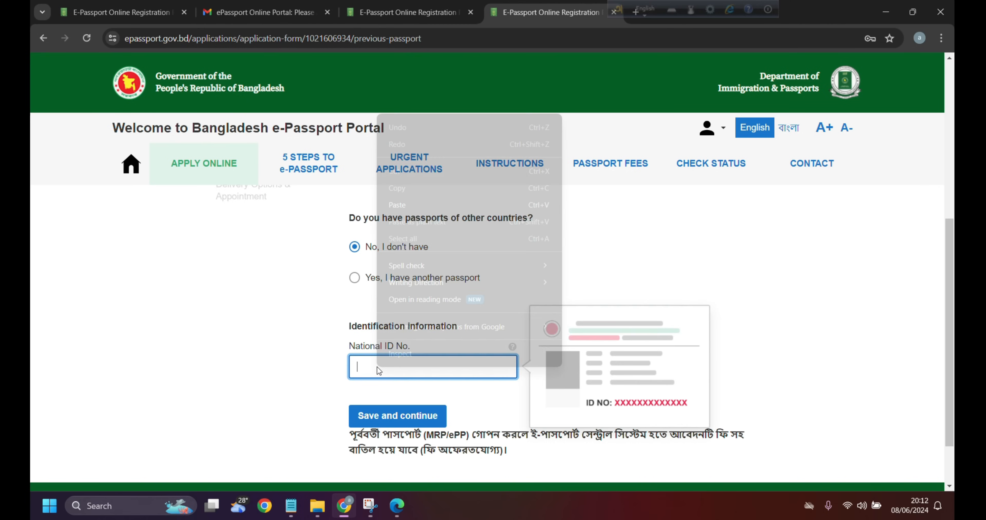
key("ctrl+v")
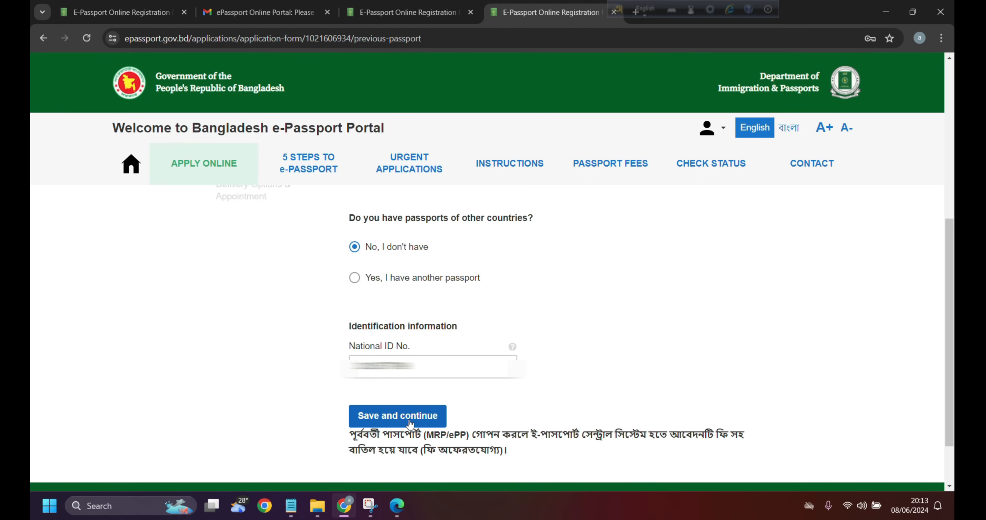
left_click(410, 423)
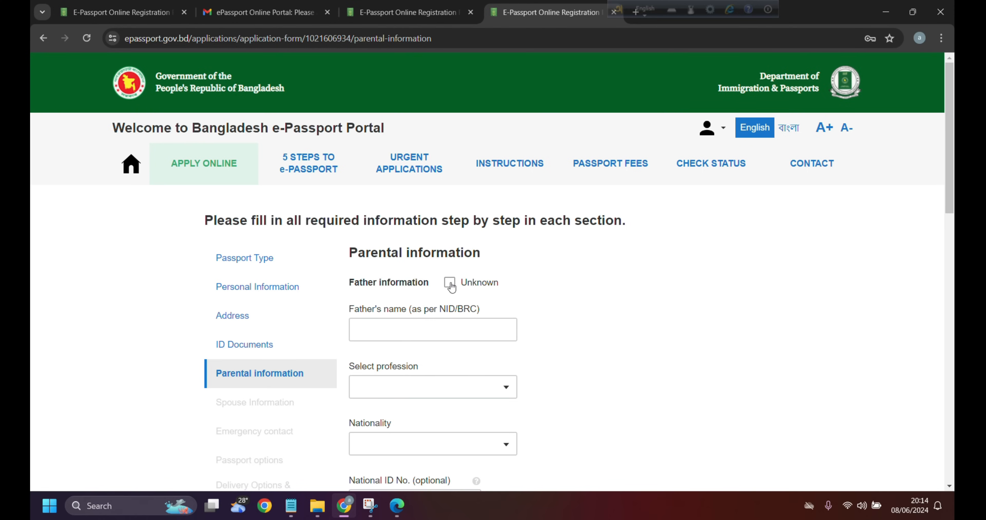
Fill in the father's full name, profession BUSINESS and nationality BANGLADESHI, leaving his optional National ID No. empty
left_click(378, 330)
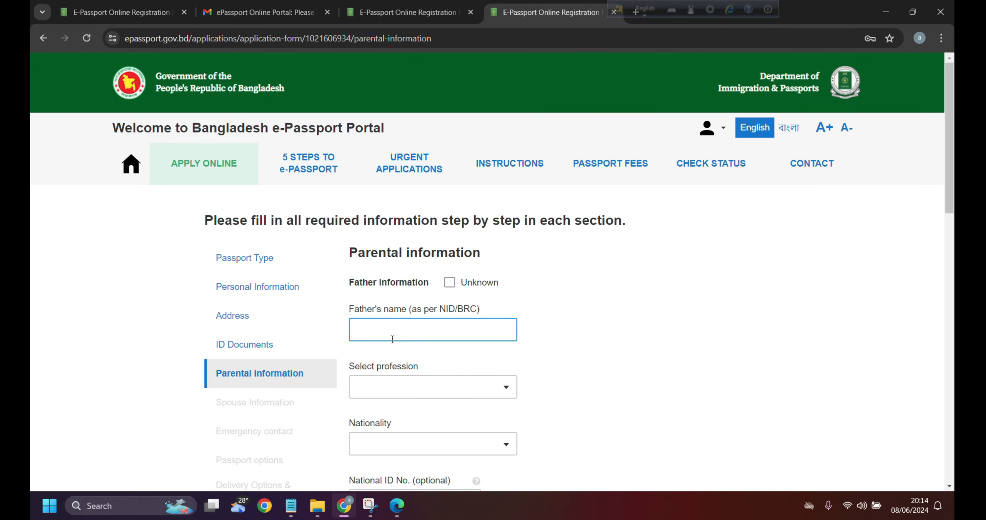
left_click(399, 346)
left_click(417, 338)
left_click(527, 309)
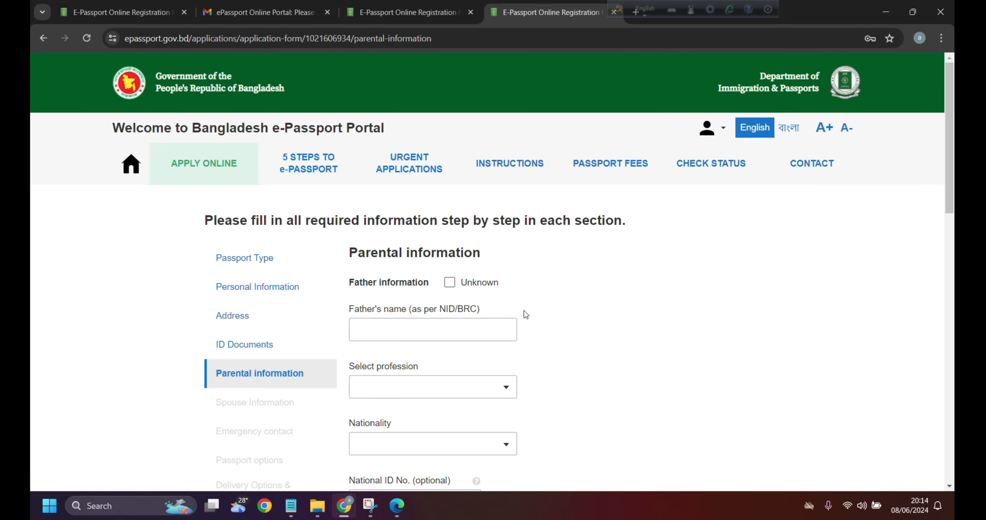
left_click(490, 329)
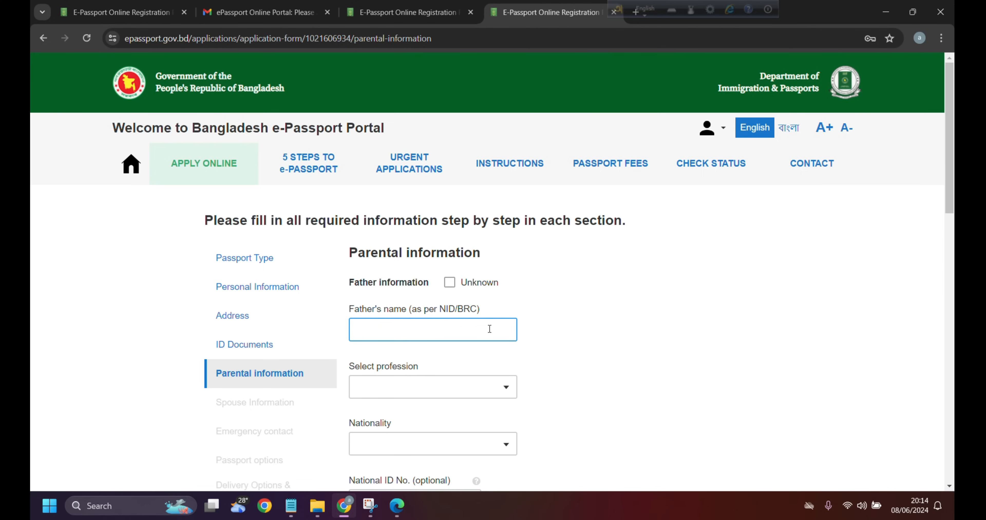
left_click(389, 443)
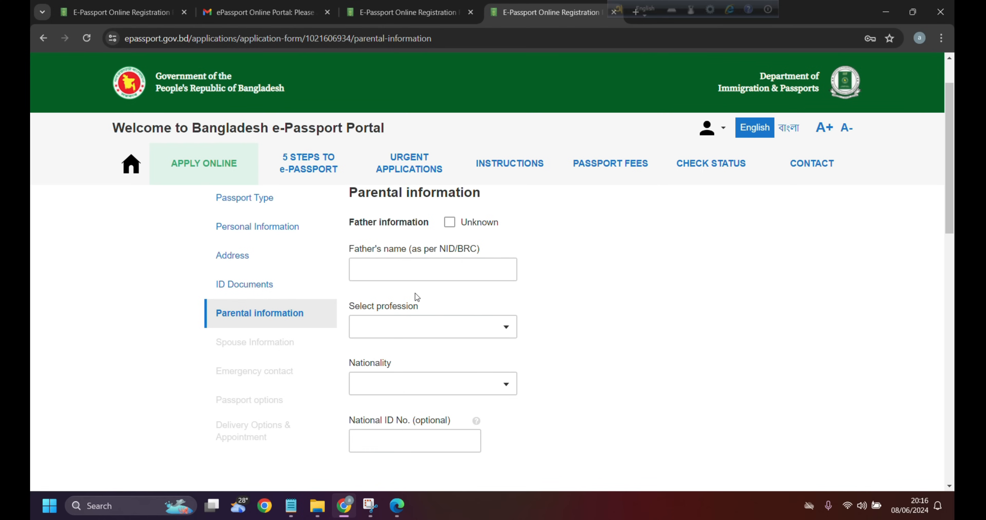
left_click(406, 274)
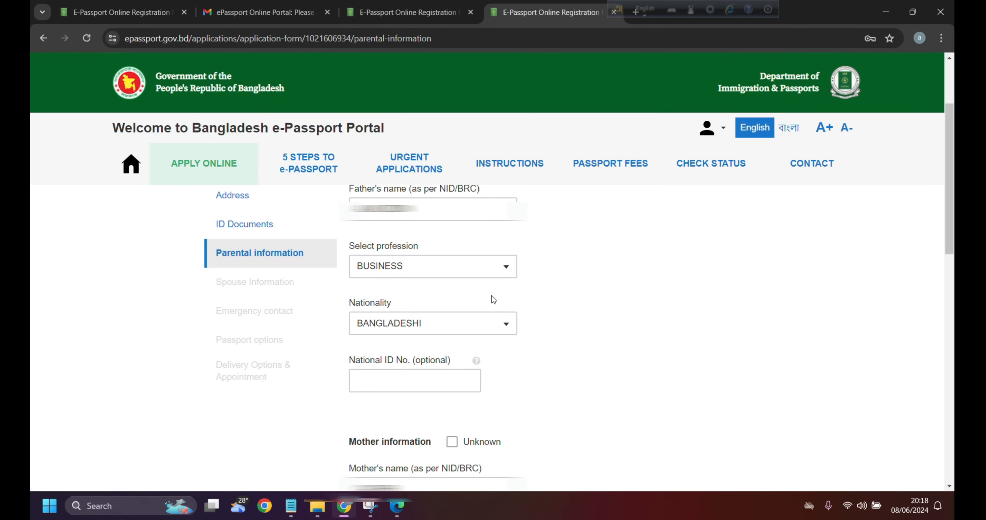
left_click(374, 364)
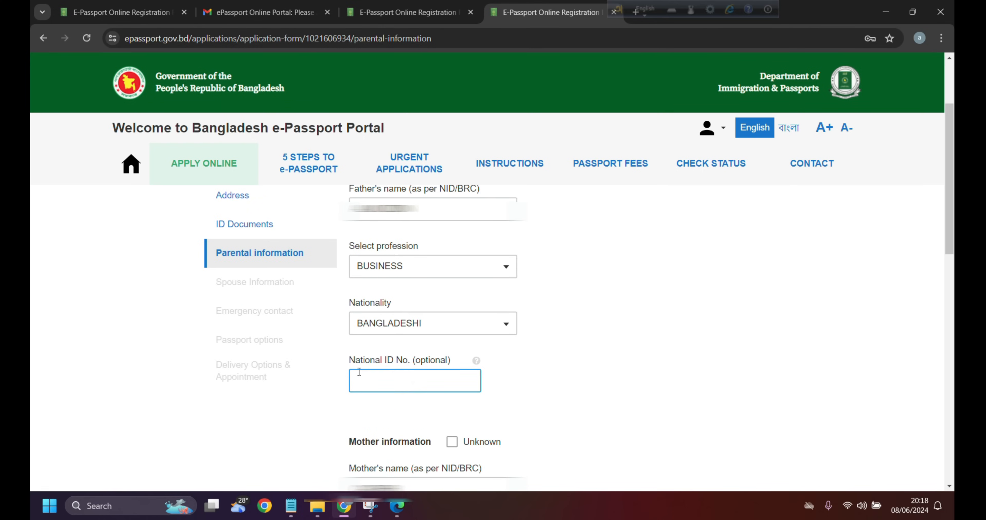
left_click(436, 375)
left_click(531, 377)
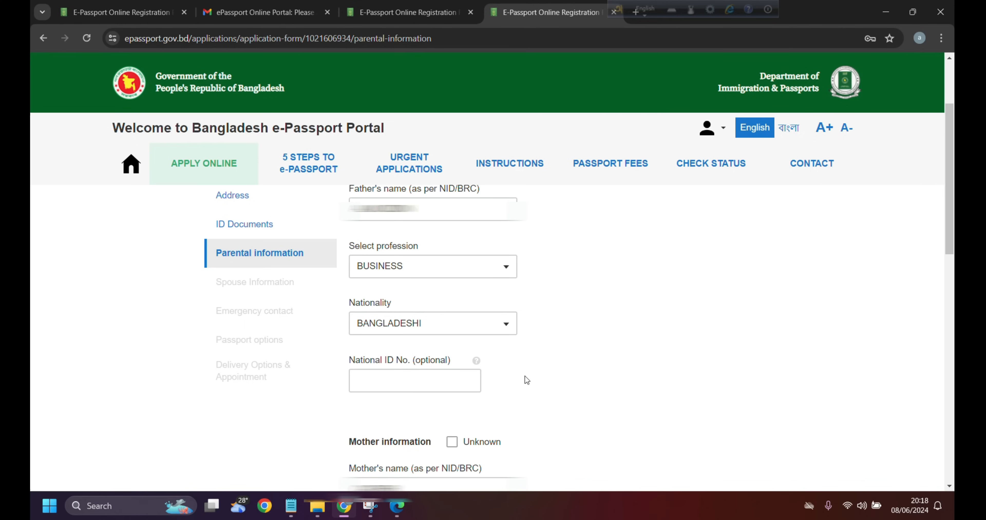
Try clearing "Not applicable" for the legal guardian to look over the guardian fields, then mark it as not applicable again
scroll(498, 363, "down", 3)
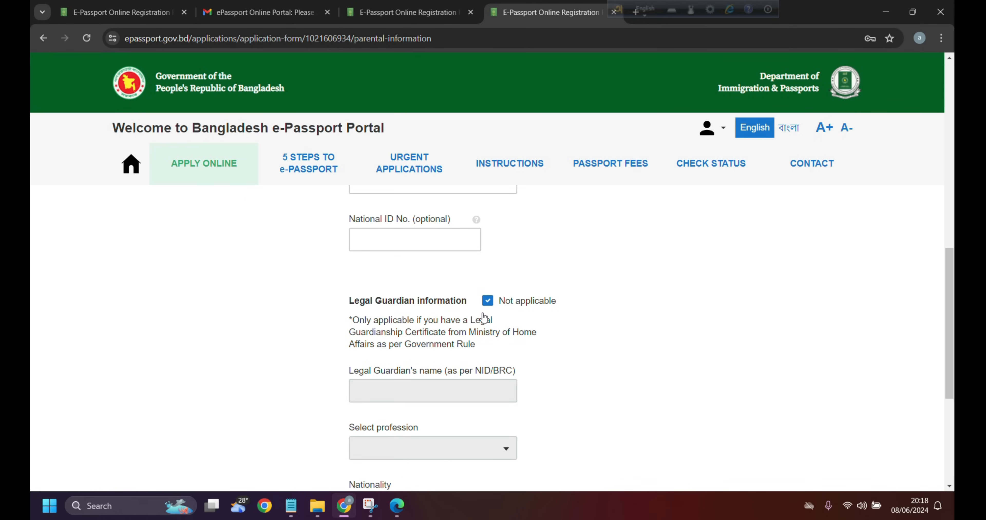
left_click(519, 309)
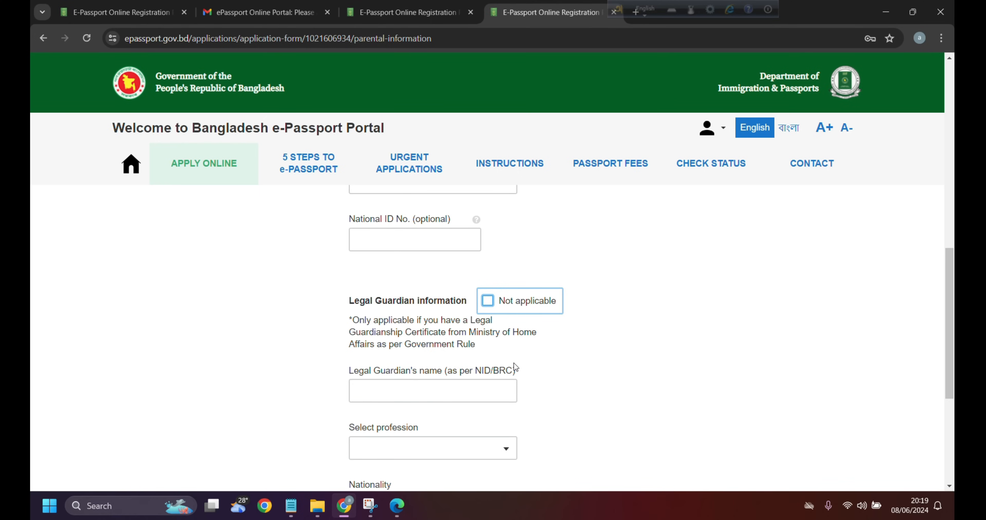
scroll(344, 436, "down", 4)
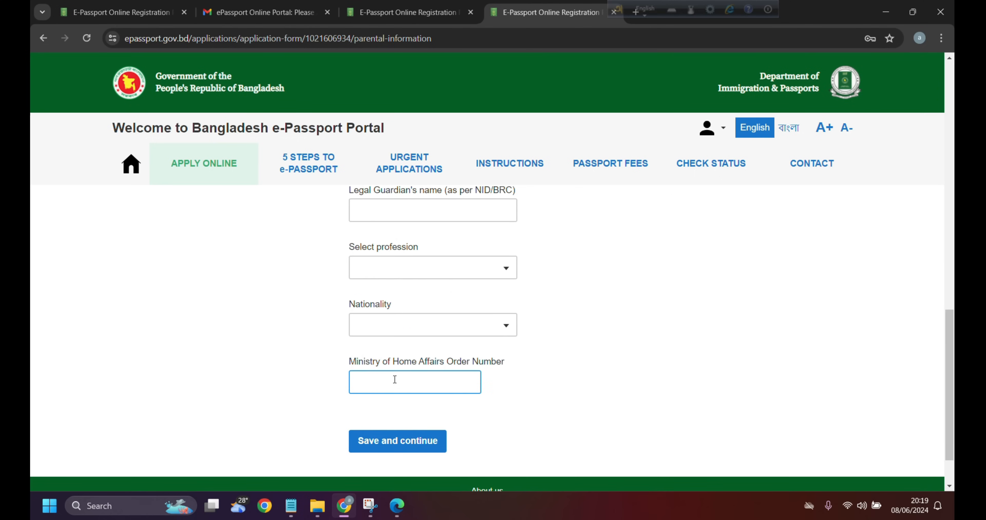
scroll(395, 380, "up", 4)
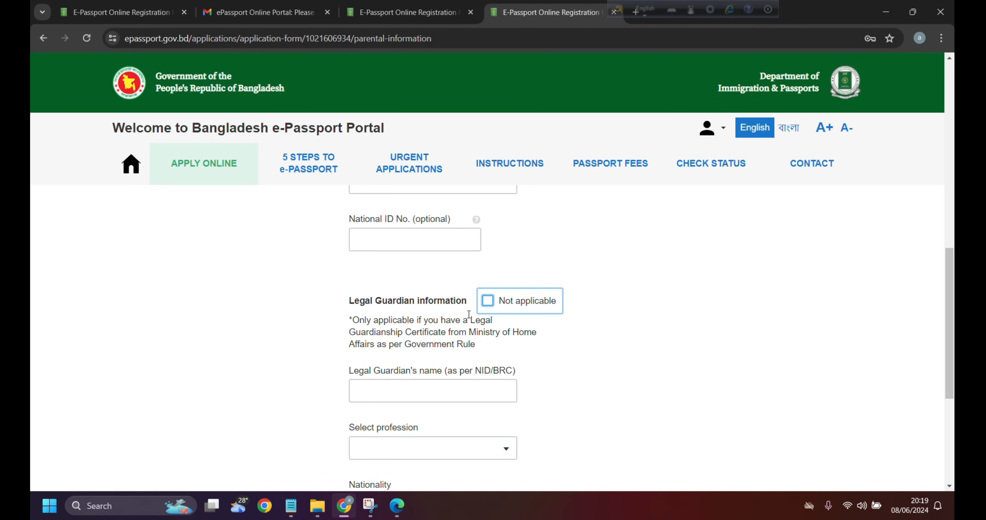
left_click(486, 303)
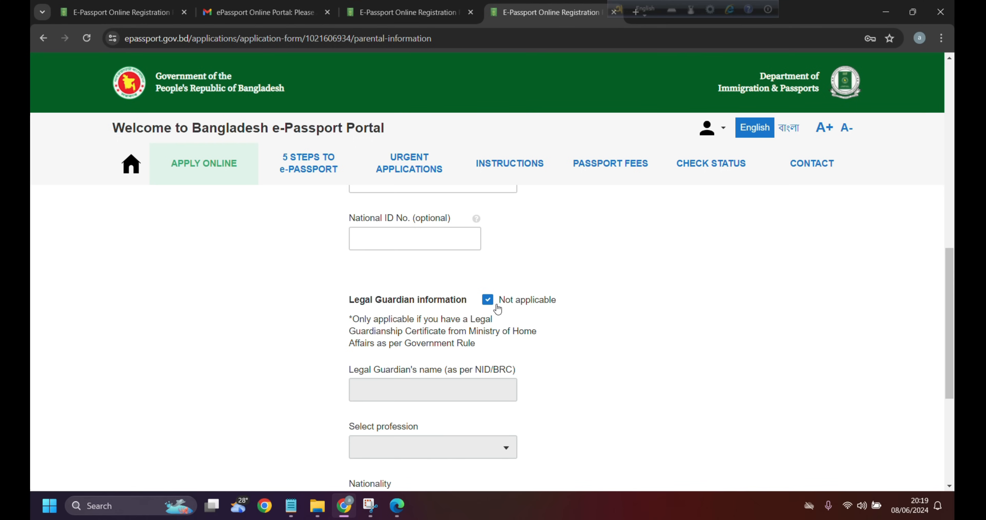
Save the parental information section and set the marital status to MARRIED in Spouse Information
scroll(497, 308, "down", 5)
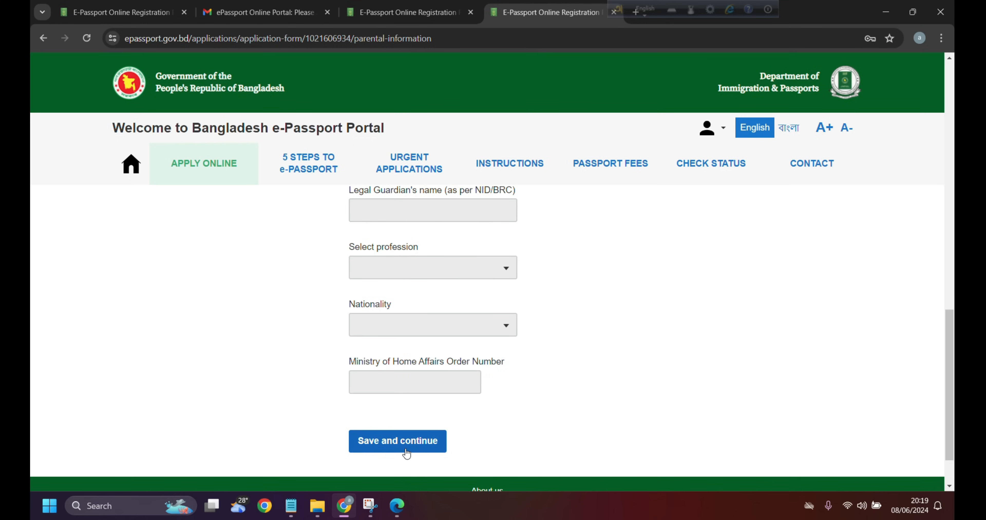
left_click(417, 448)
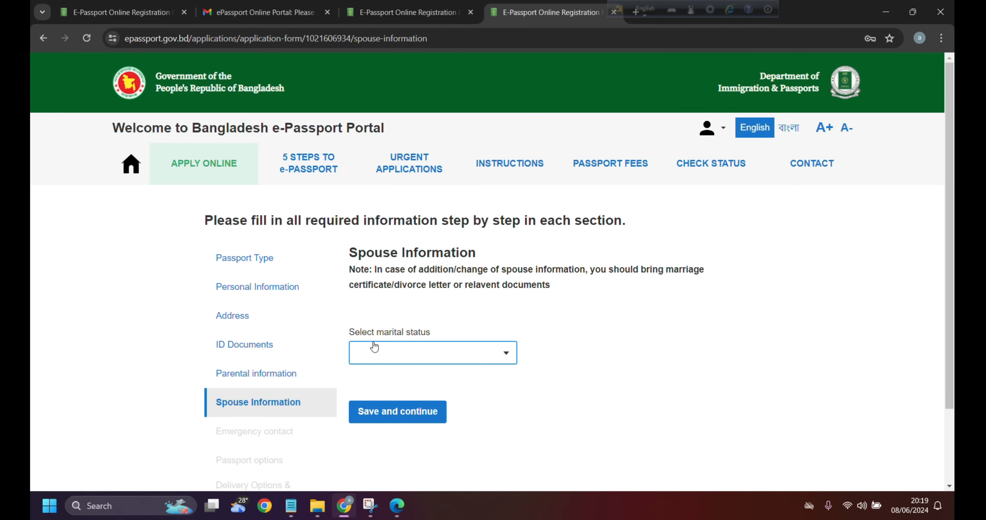
left_click(497, 357)
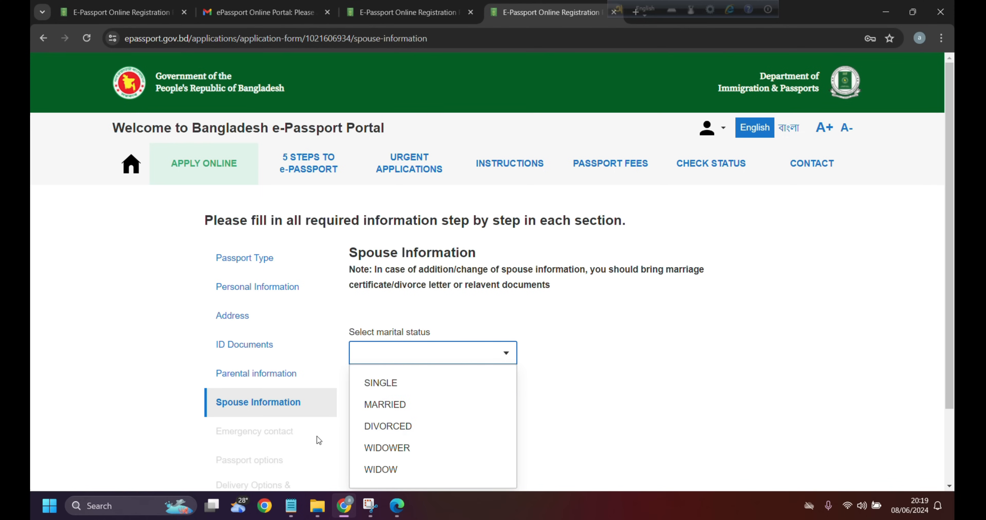
left_click(415, 404)
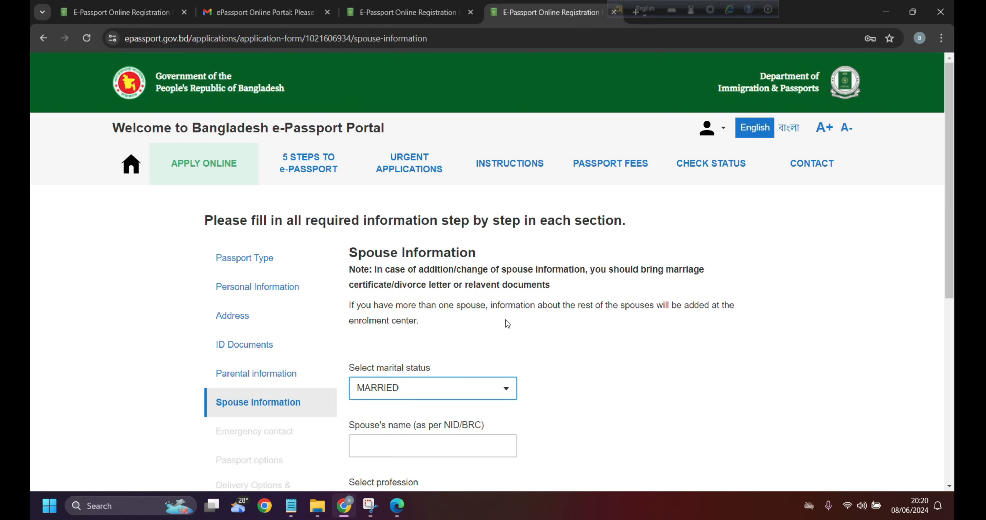
Look over the spouse fields and read the note about having more than one spouse
scroll(563, 320, "down", 5)
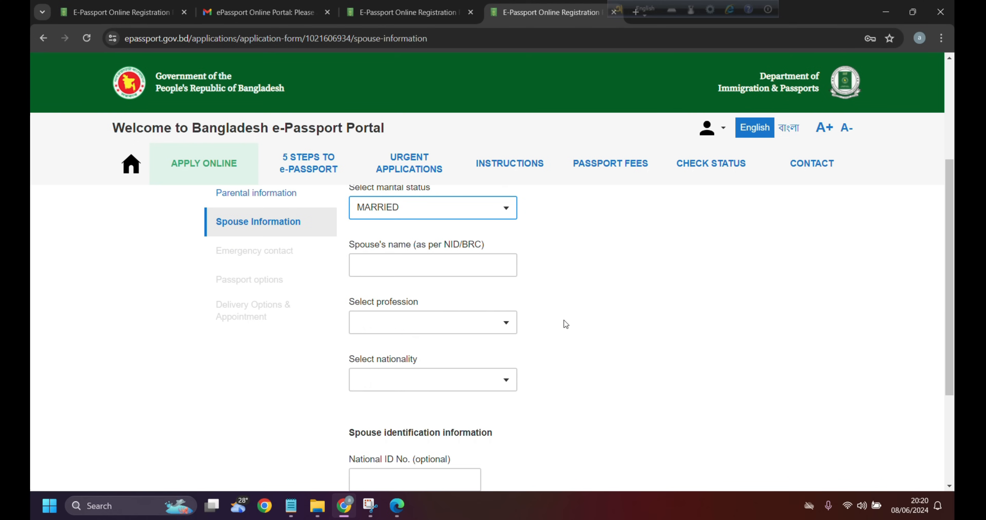
left_click(352, 312)
scroll(494, 291, "up", 6)
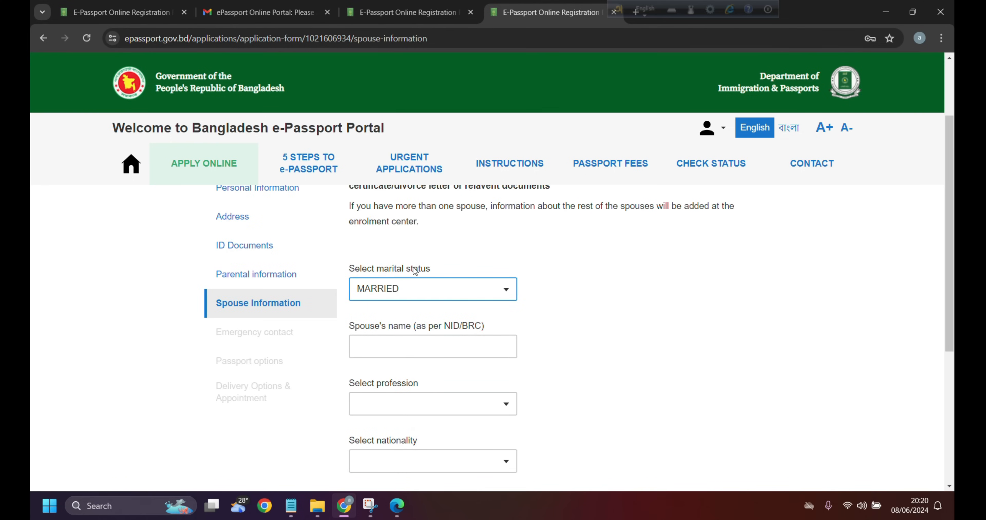
left_click(340, 224)
left_click_drag(341, 224, 489, 229)
left_click(487, 229)
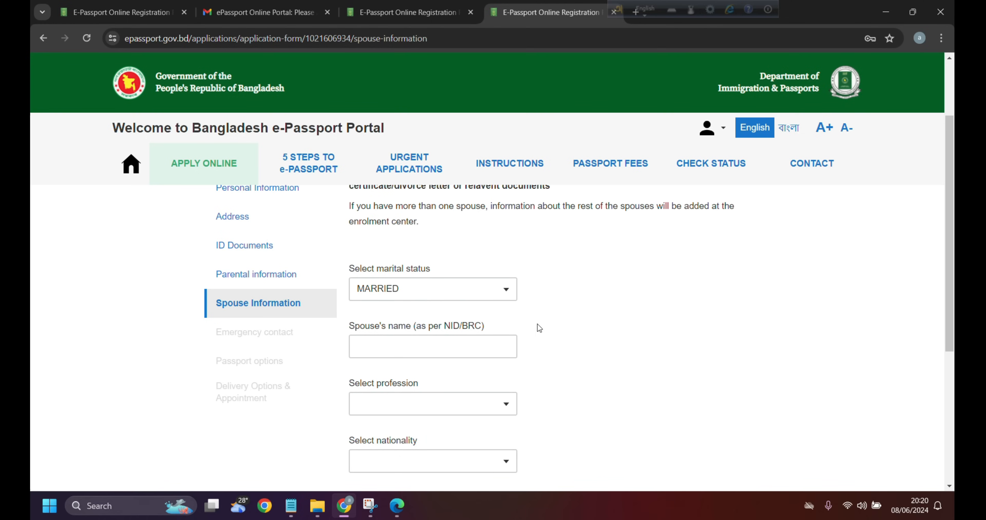
Enter the spouse's full name and set the spouse's profession to HOUSE WIFE
left_click(414, 342)
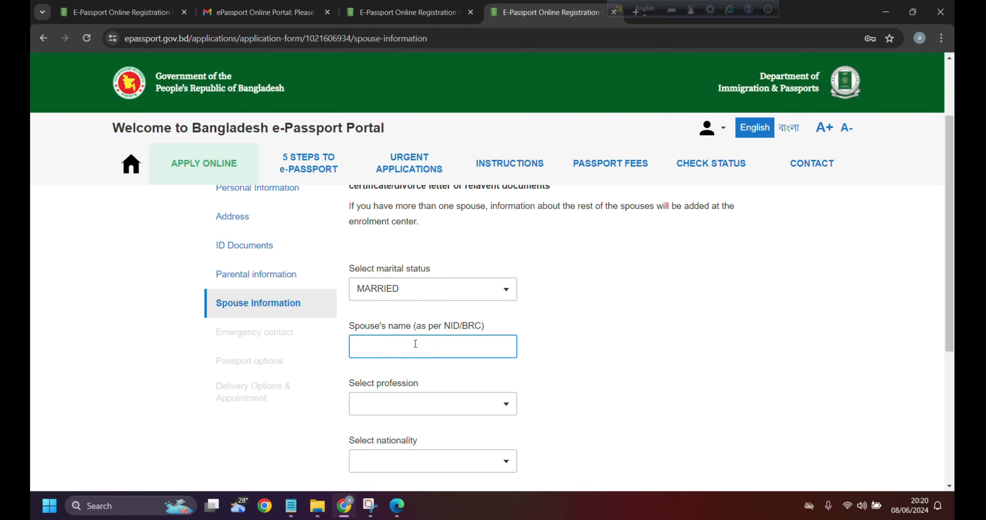
left_click(425, 345)
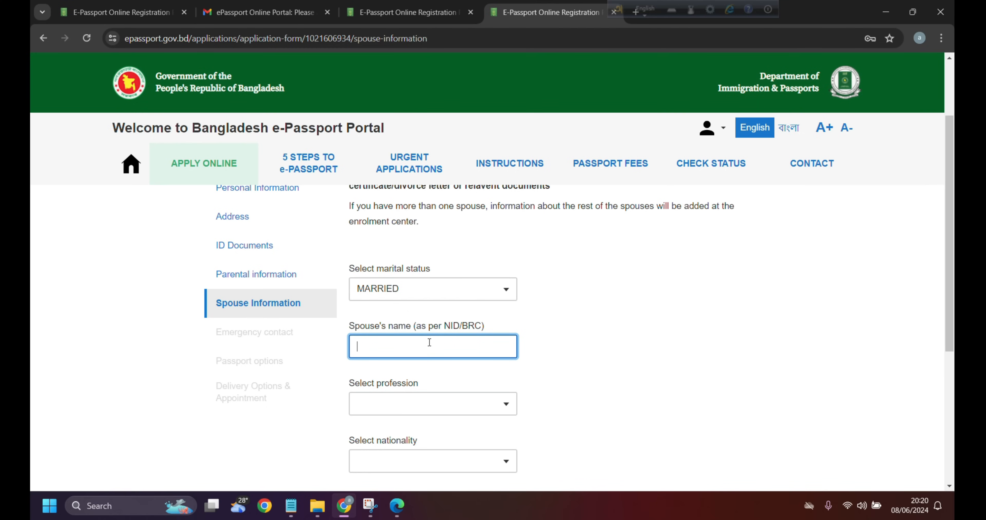
key("ctrl+v")
key("Tab")
left_click(497, 404)
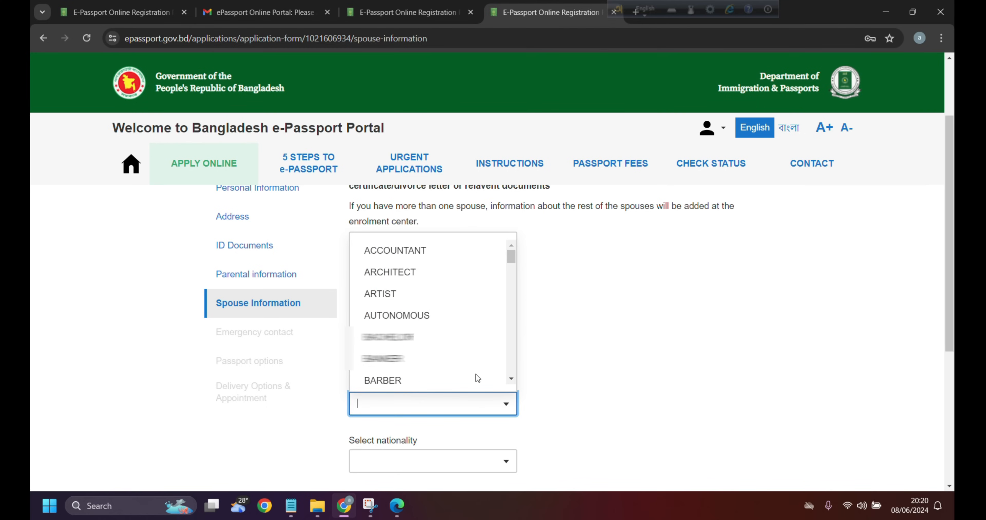
scroll(475, 377, "down", 10)
left_click(407, 284)
Set the spouse's nationality to BANGLADESHI and go to the spouse's optional National ID No. entry
scroll(460, 430, "down", 3)
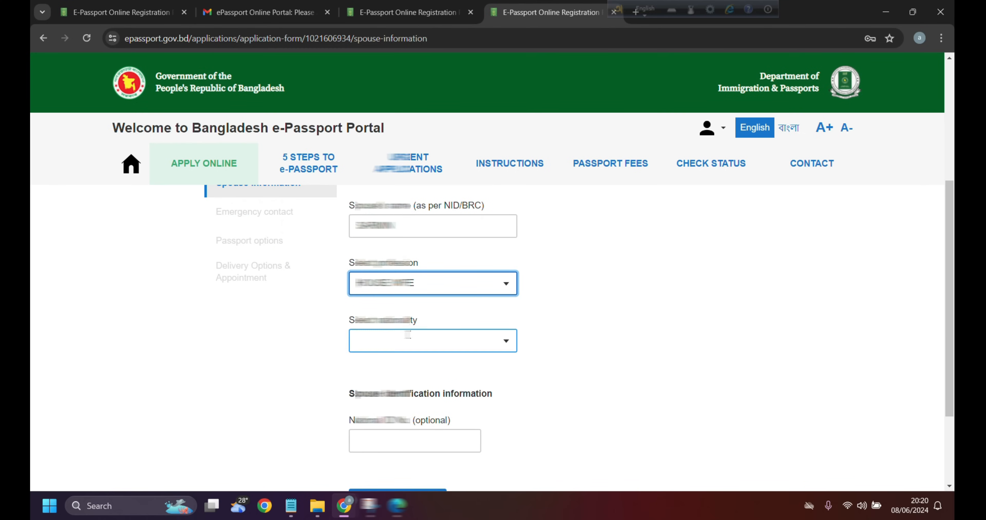
left_click(408, 335)
scroll(436, 237, "down", 10)
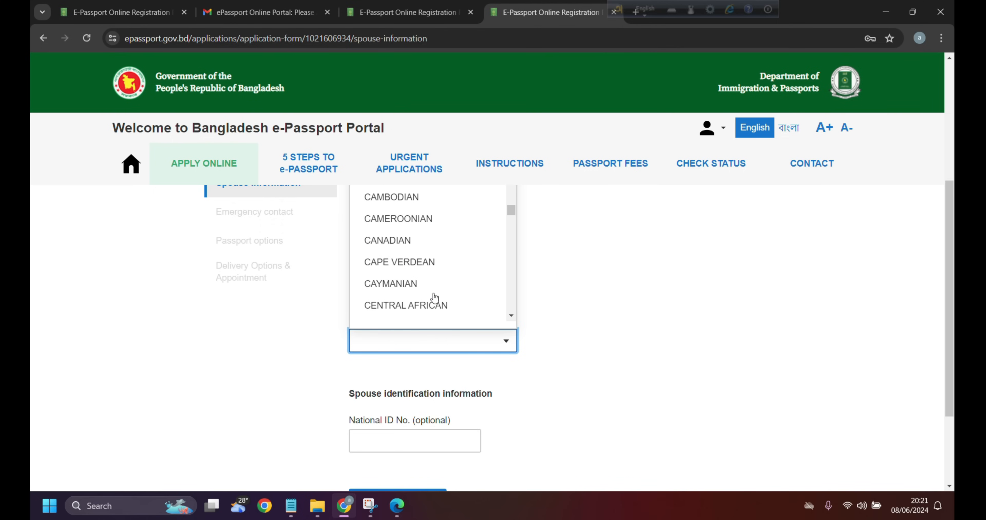
scroll(434, 298, "up", 11)
scroll(433, 284, "down", 3)
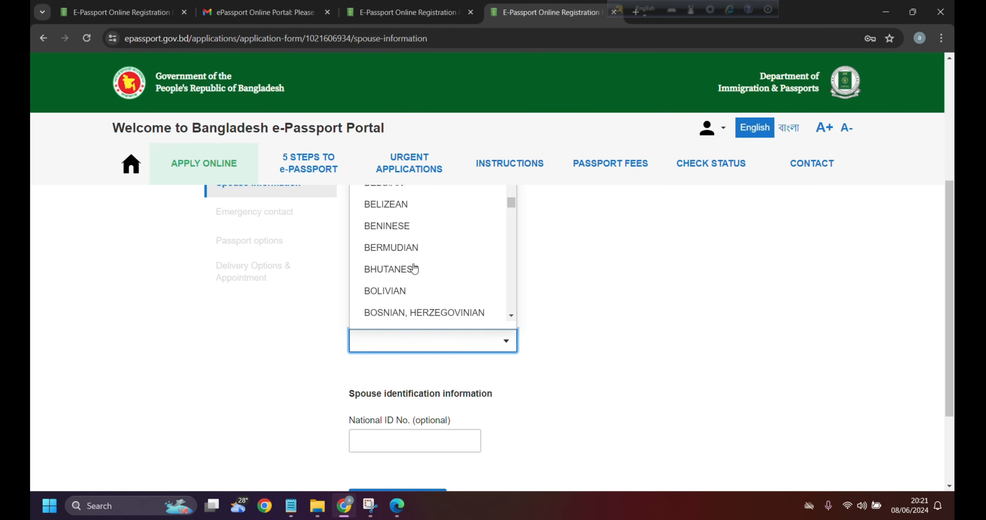
scroll(425, 303, "down", 3)
scroll(452, 297, "up", 3)
scroll(455, 277, "up", 3)
left_click(419, 218)
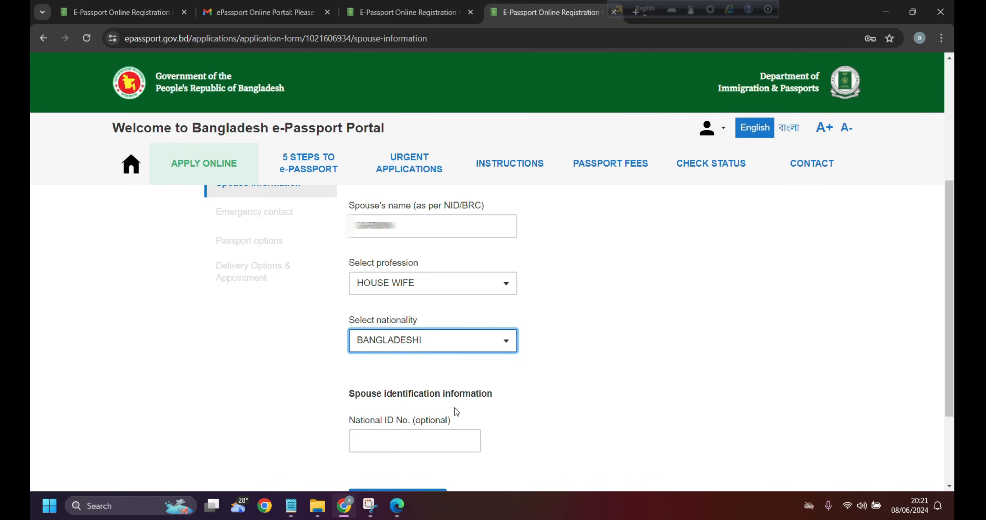
left_click(416, 439)
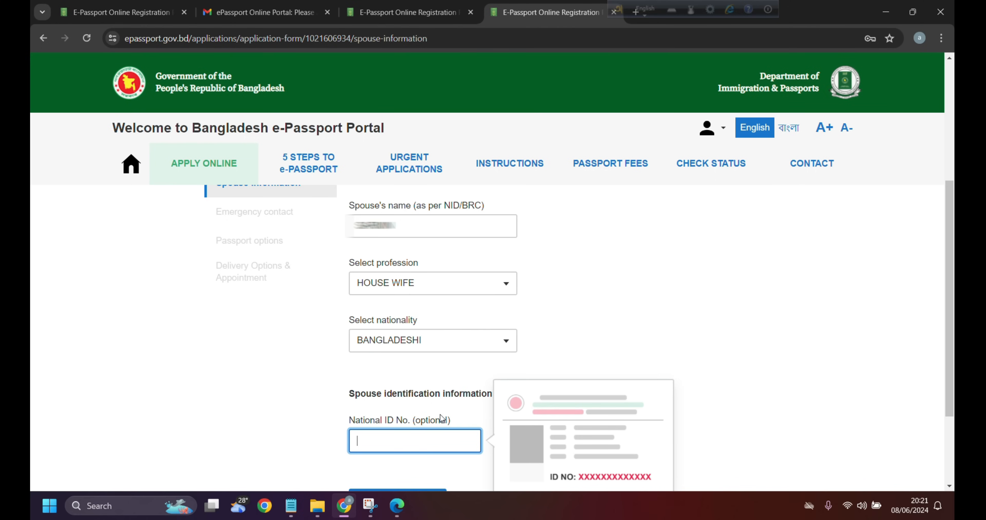
Leave the spouse's optional National ID No. blank and save the Spouse Information section
scroll(428, 406, "down", 3)
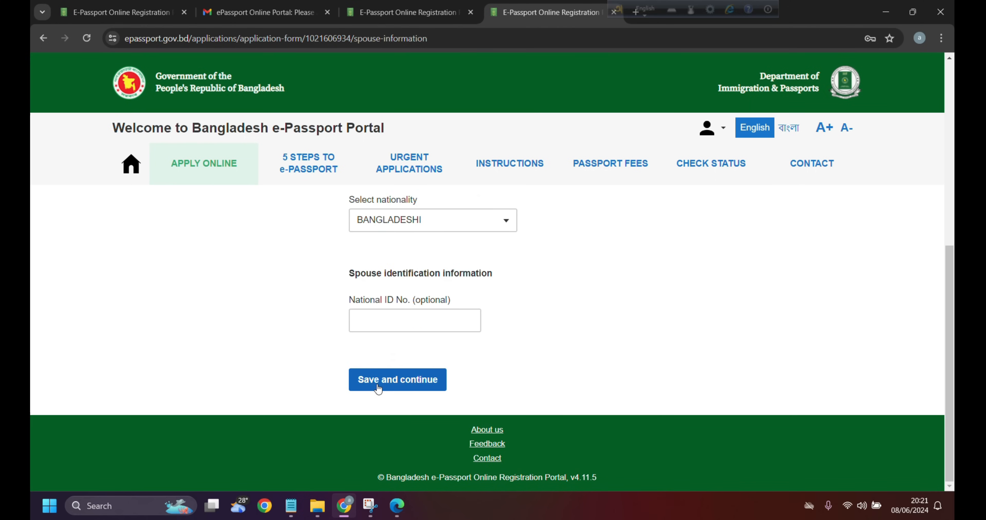
left_click(422, 384)
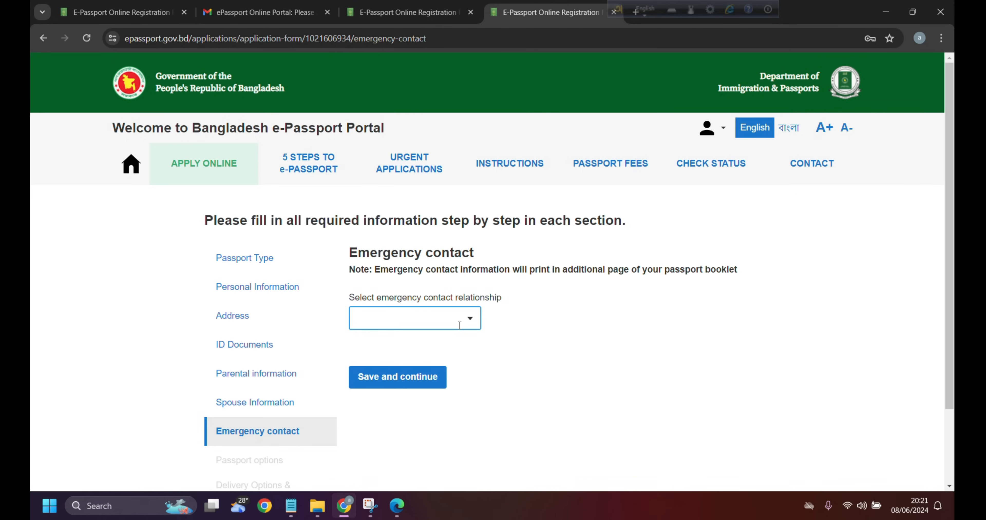
Look through the available emergency contact relationships and set the relationship to SPOUSE
left_click(475, 319)
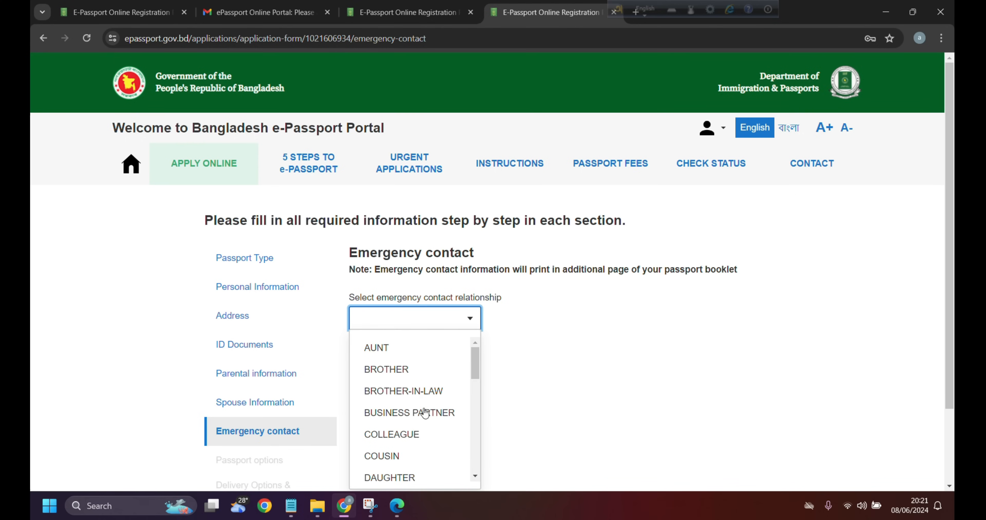
scroll(419, 403, "down", 10)
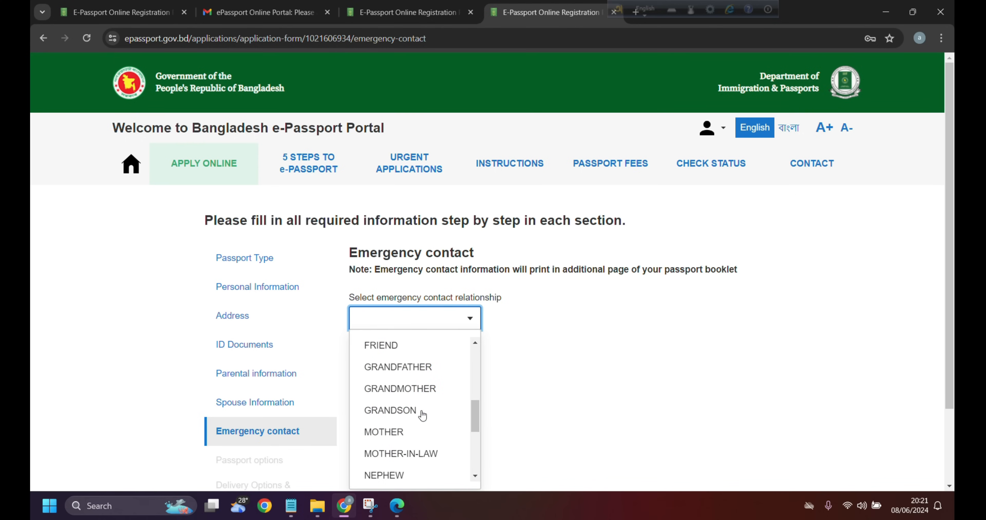
scroll(387, 398, "up", 7)
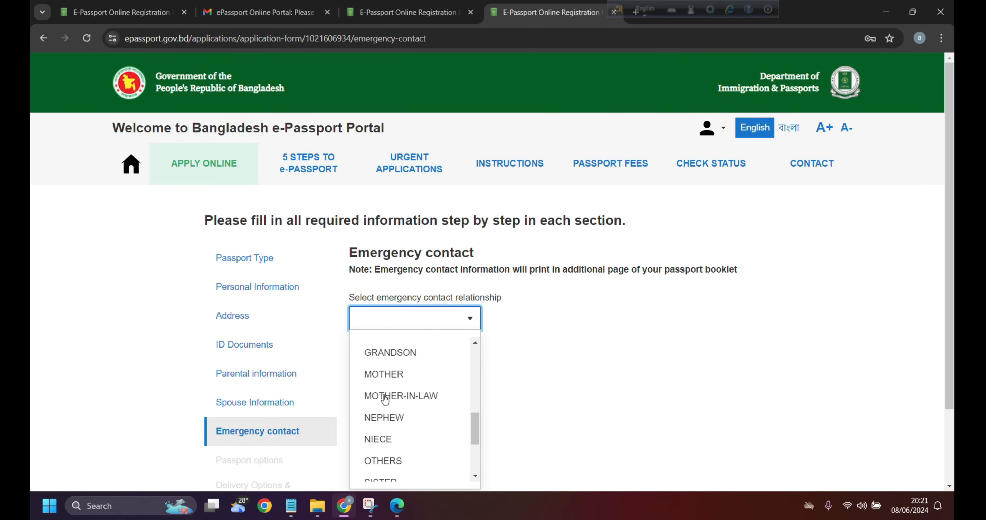
scroll(393, 372, "down", 3)
scroll(393, 372, "down", 6)
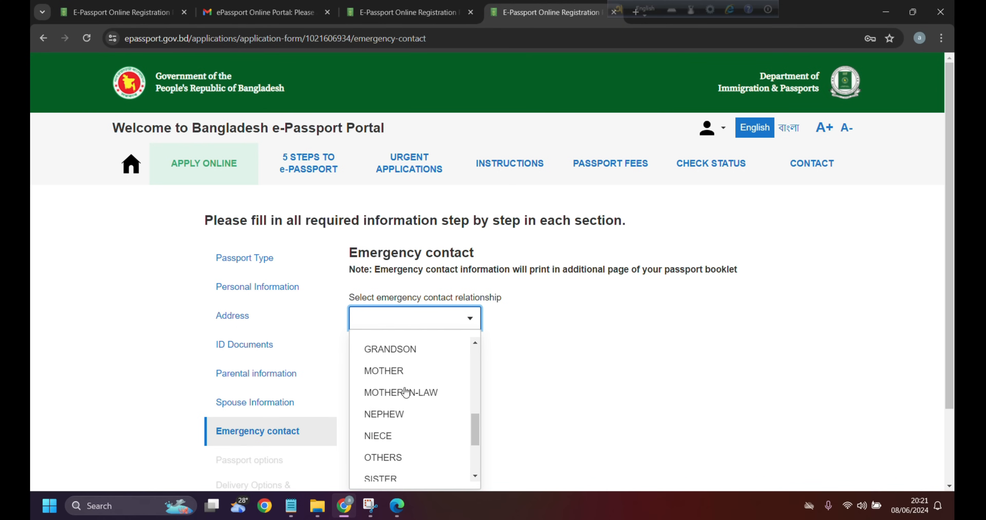
scroll(410, 356, "up", 2)
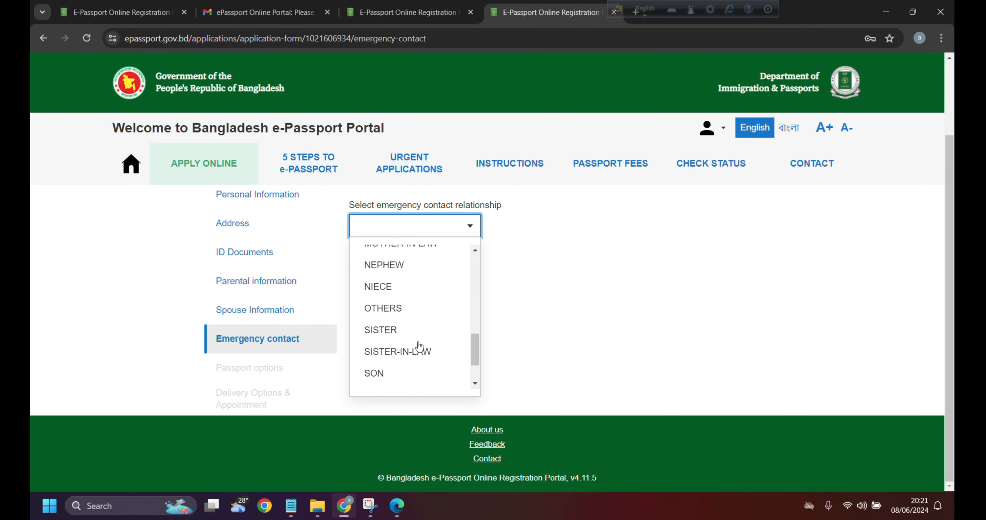
scroll(406, 291, "down", 2)
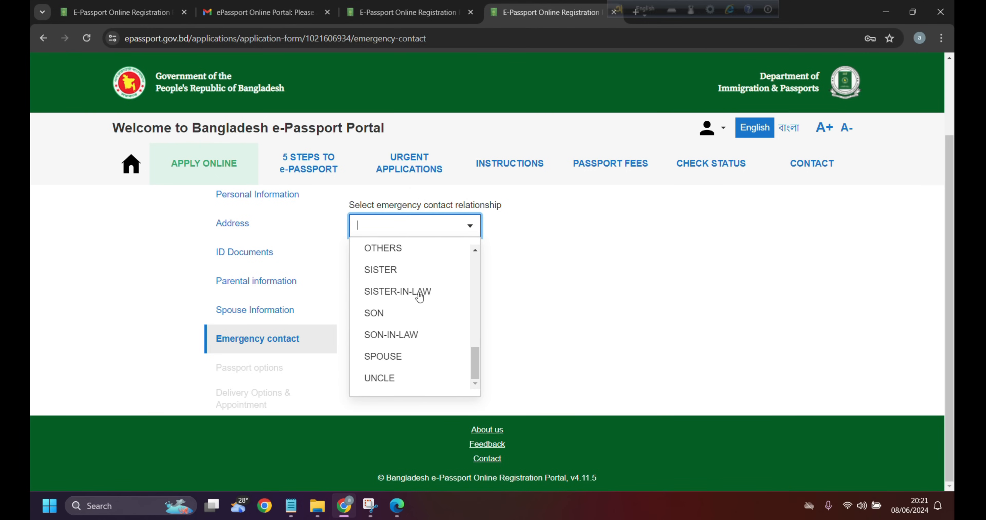
scroll(407, 323, "up", 10)
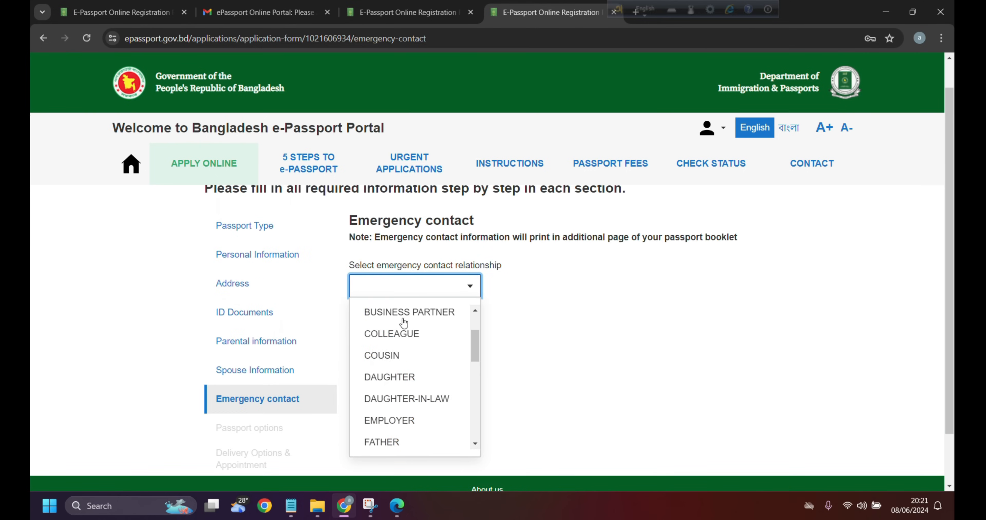
scroll(402, 319, "down", 8)
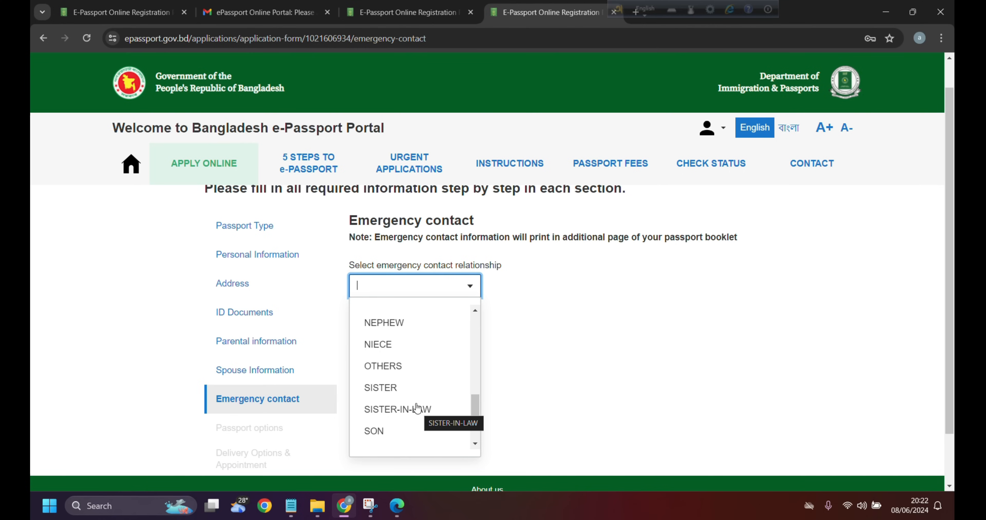
scroll(413, 406, "up", 2)
scroll(412, 342, "up", 2)
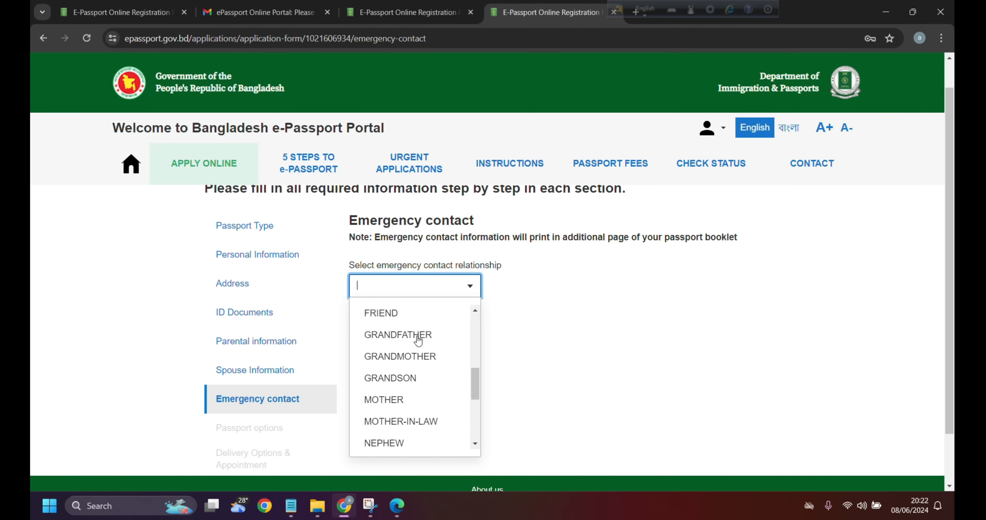
scroll(421, 349, "up", 2)
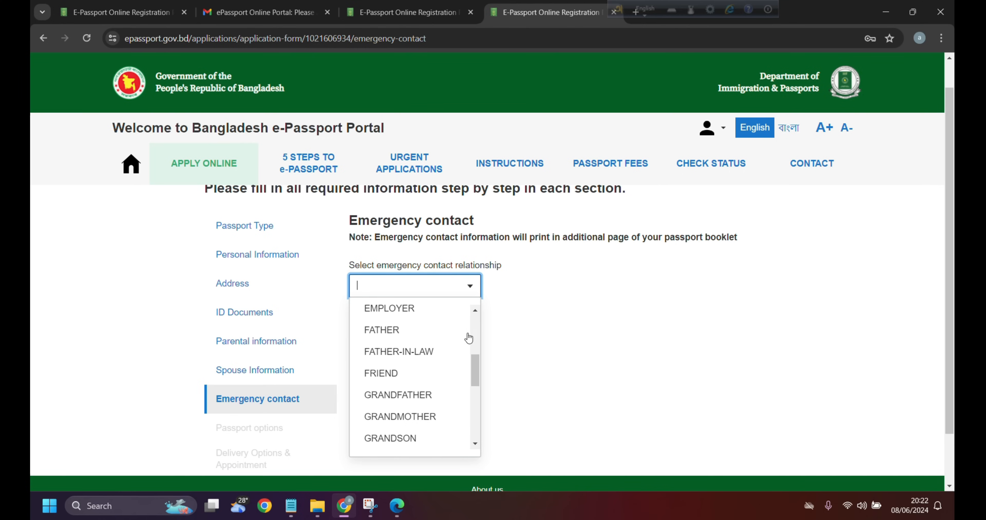
scroll(398, 348, "up", 3)
scroll(387, 405, "down", 10)
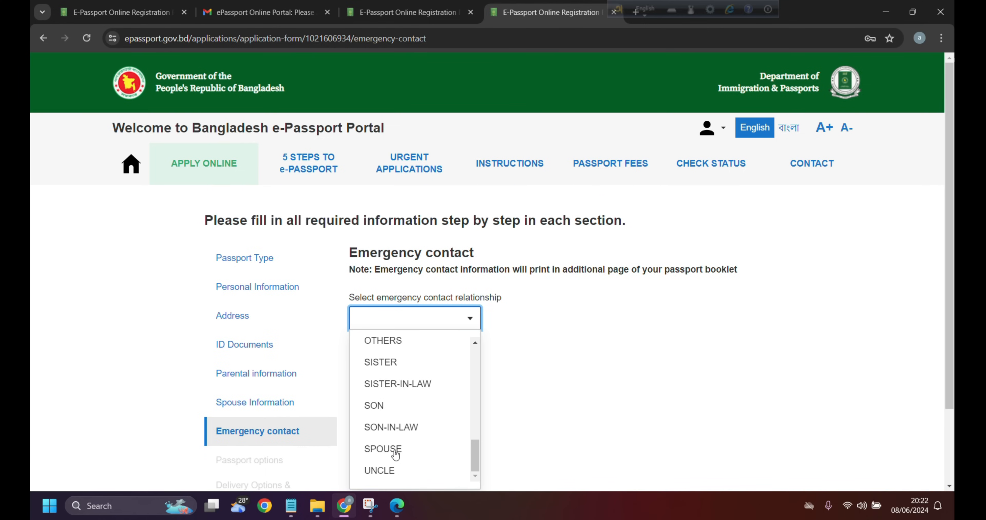
left_click(396, 451)
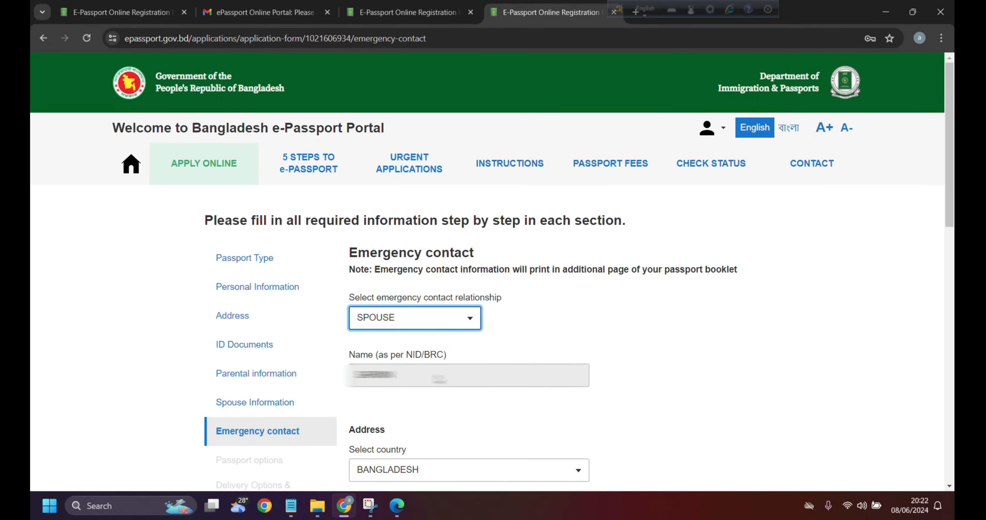
Complete the emergency contact's address in Bangladesh, including the police station, and the contact number, then save the Emergency contact section
scroll(411, 282, "down", 5)
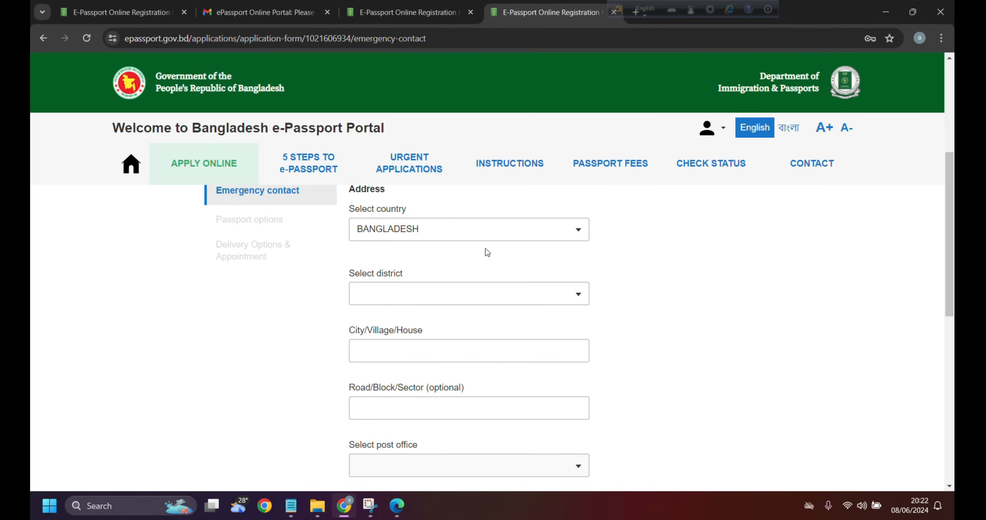
scroll(536, 248, "down", 6)
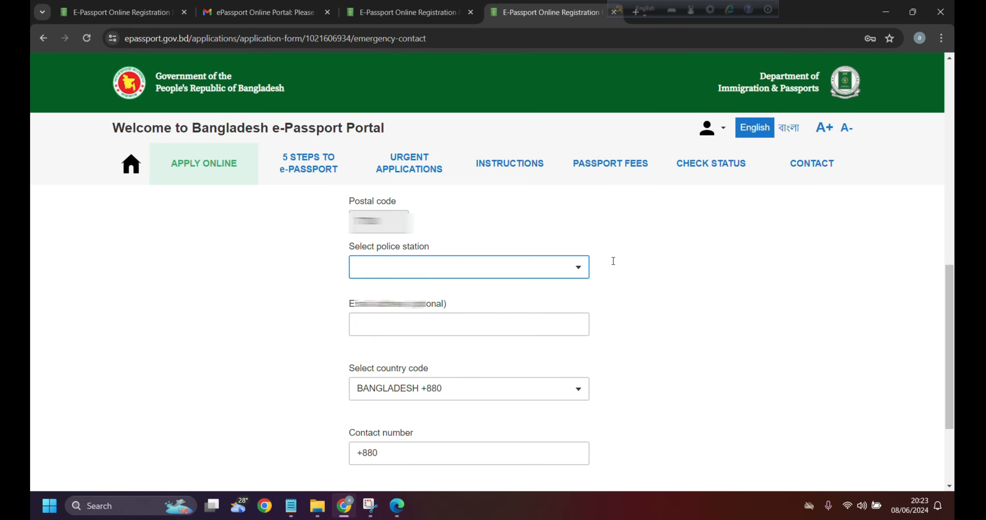
left_click(588, 265)
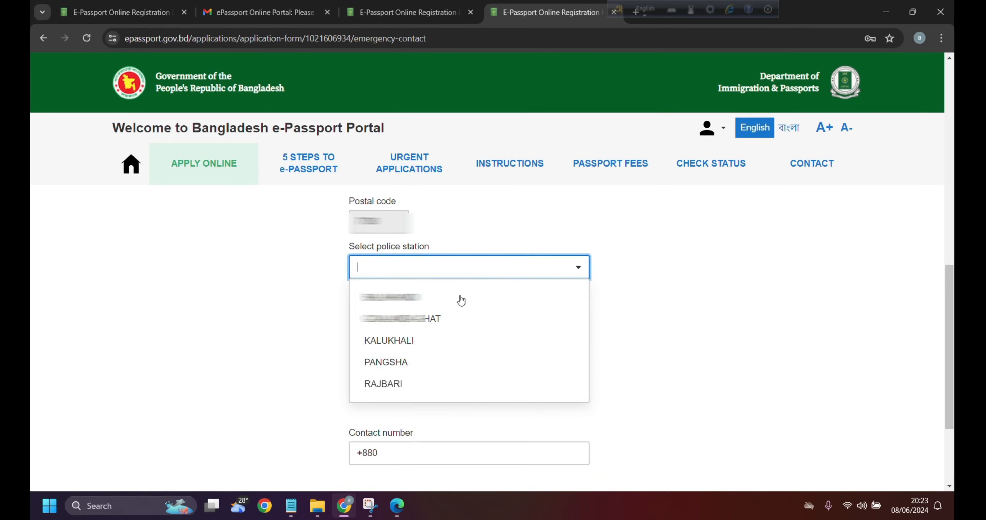
left_click(415, 302)
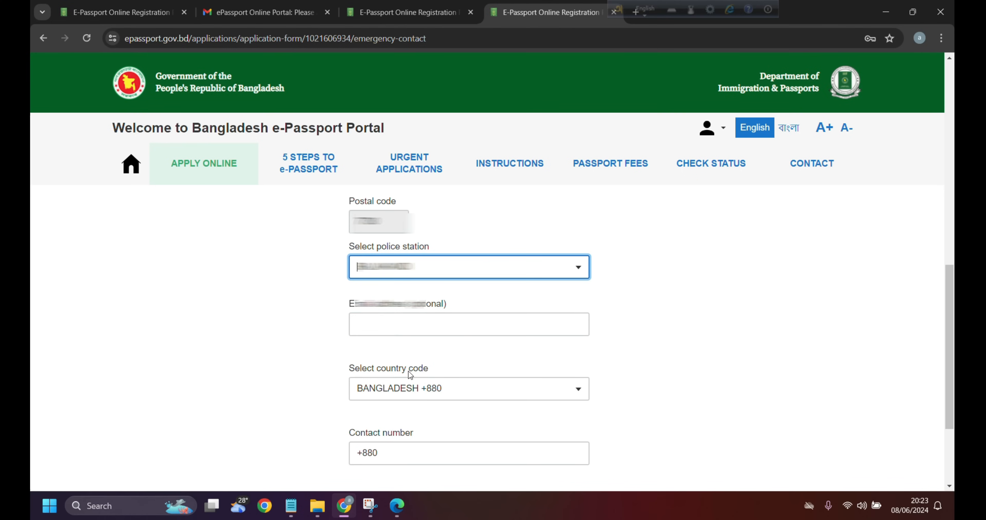
left_click(428, 454)
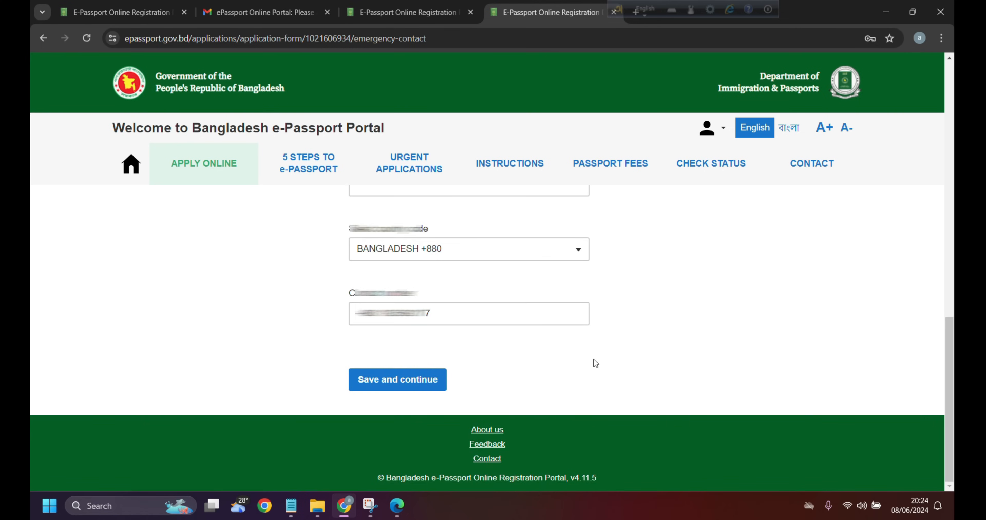
left_click(419, 387)
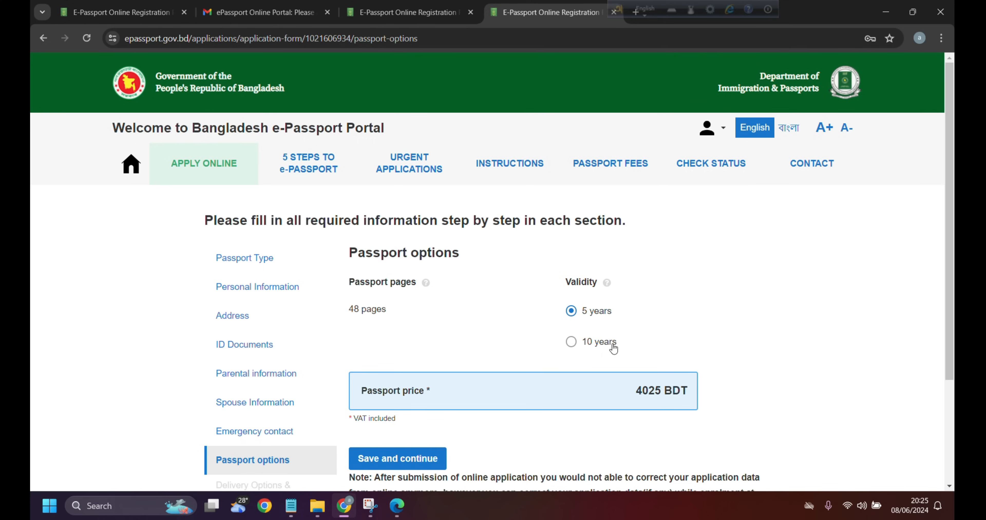
Compare the prices of 5 and 10 years of validity and set the passport validity to 10 years
left_click(577, 343)
left_click(573, 314)
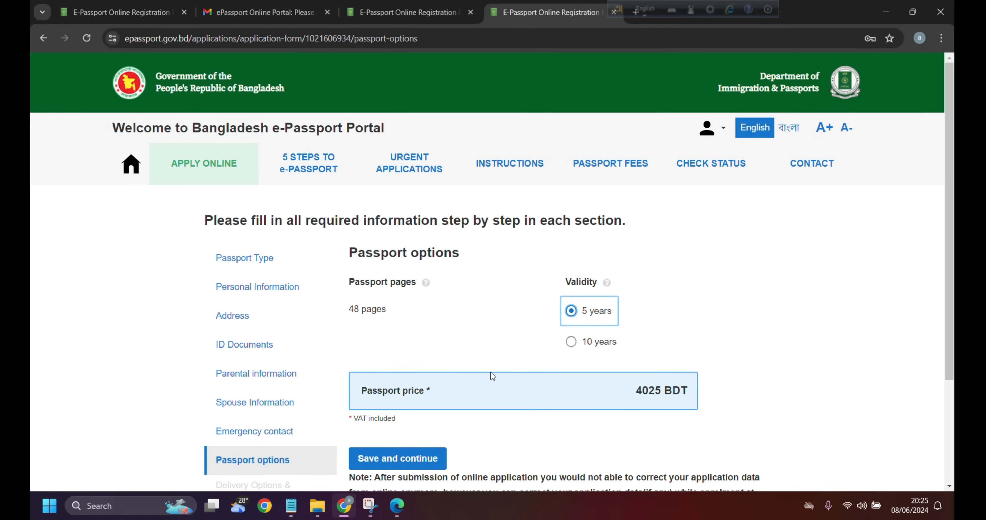
scroll(631, 356, "down", 1)
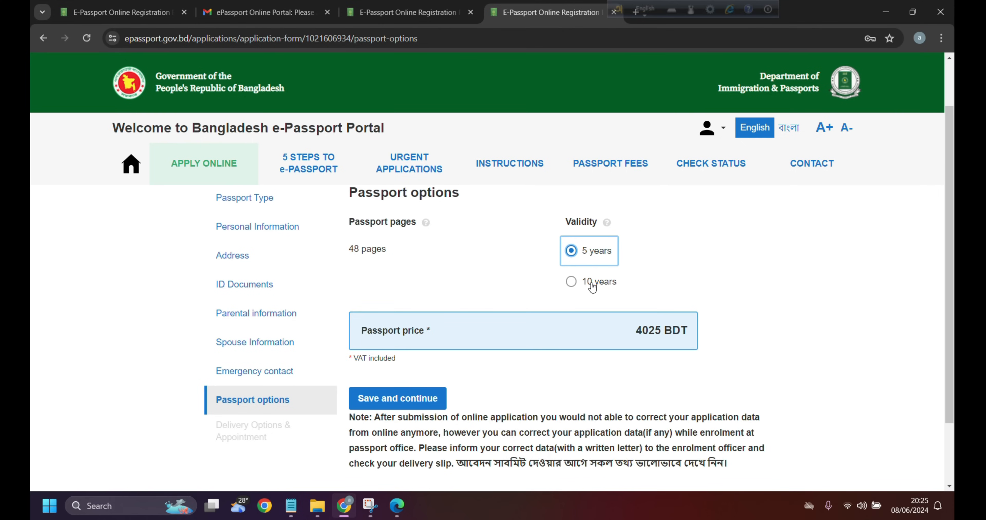
left_click(577, 285)
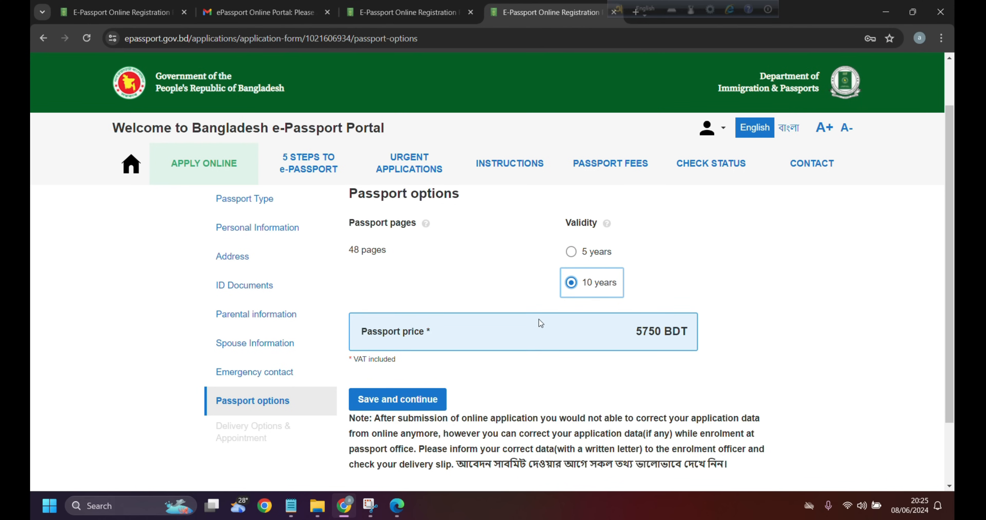
scroll(539, 319, "up", 2)
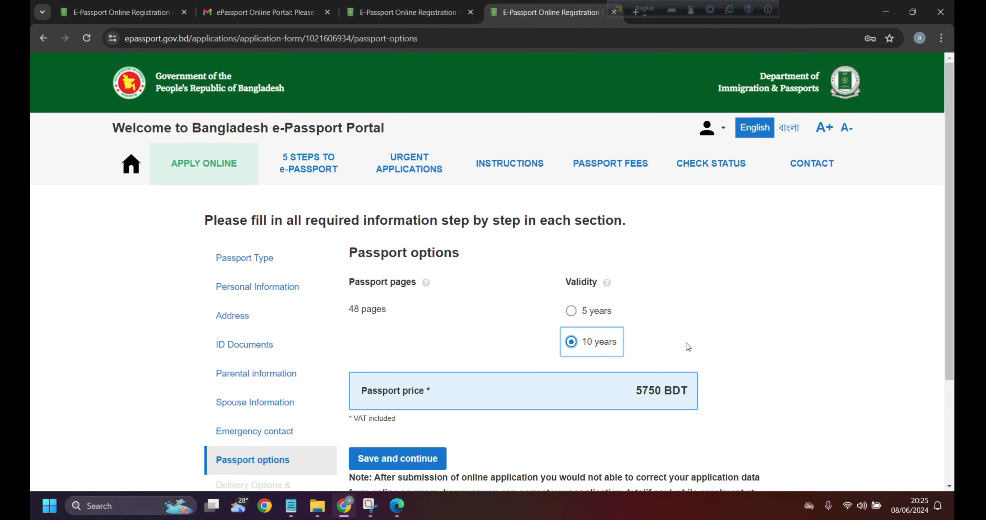
left_click(671, 352)
Review the chosen passport options and read the note about correcting application data after online submission
scroll(669, 350, "down", 4)
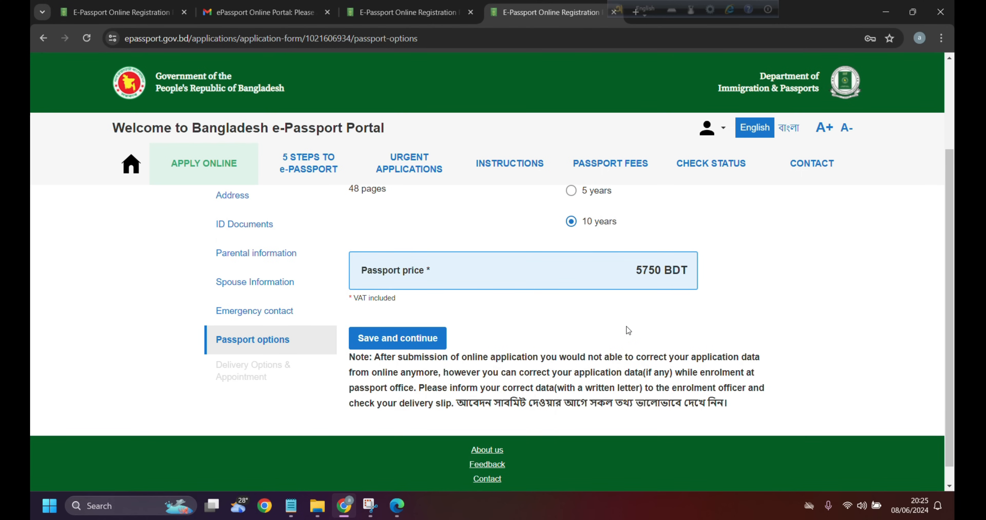
scroll(626, 327, "up", 2)
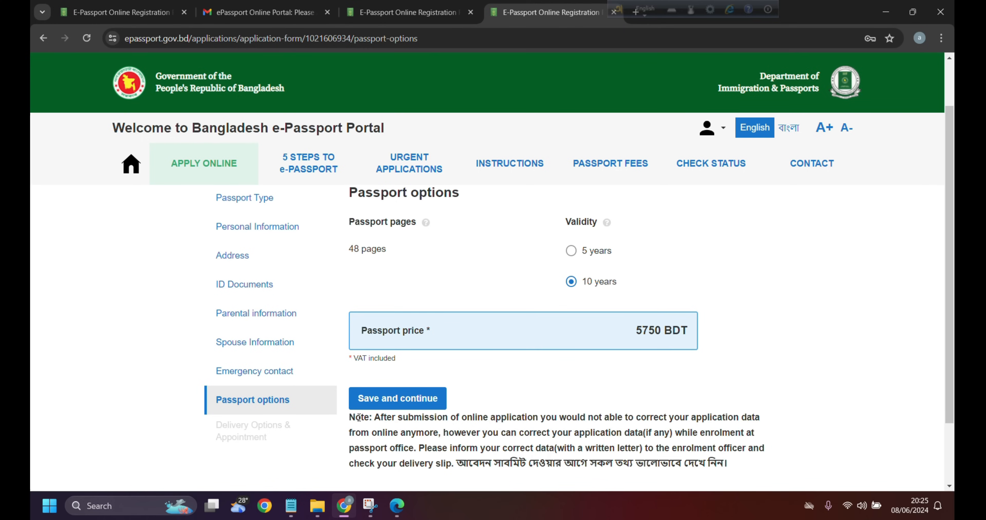
left_click_drag(368, 416, 815, 484)
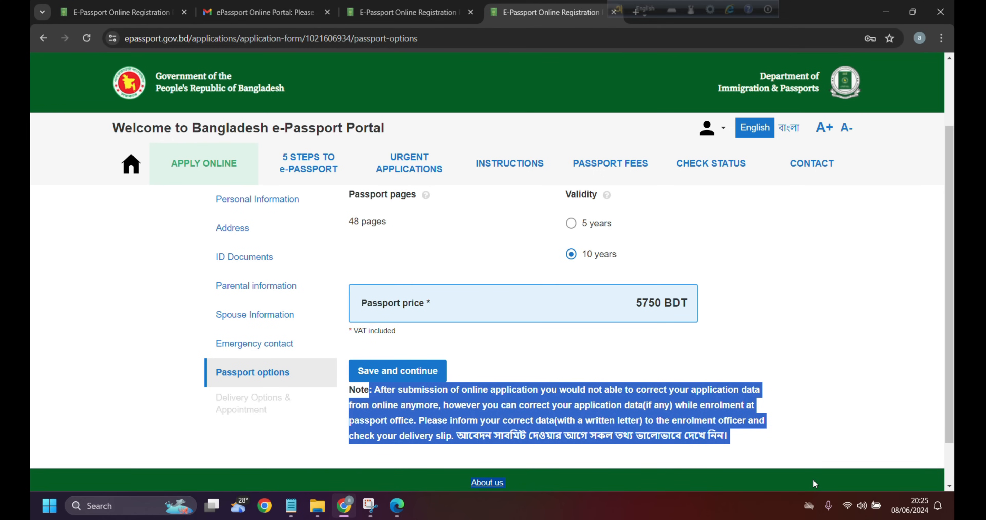
left_click(810, 393)
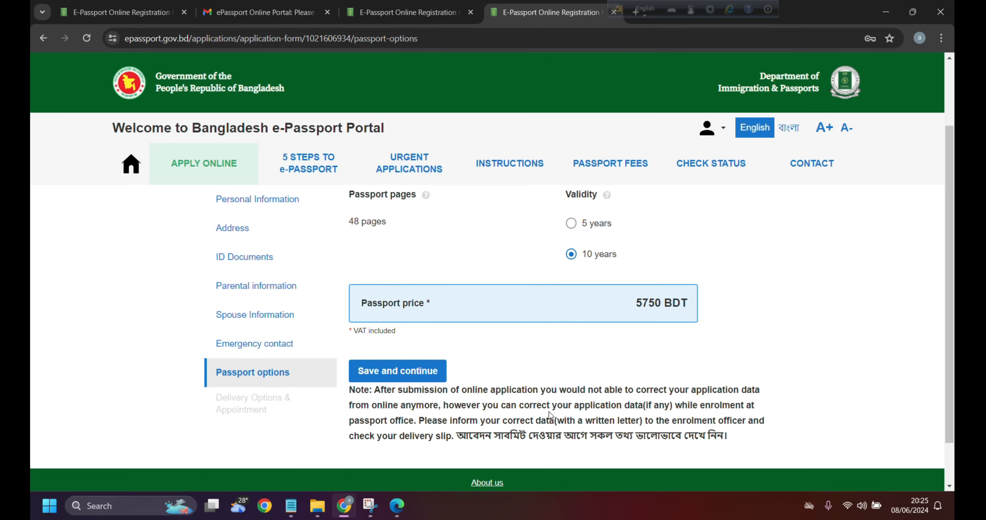
scroll(535, 419, "up", 3)
scroll(531, 420, "down", 3)
scroll(482, 383, "up", 1)
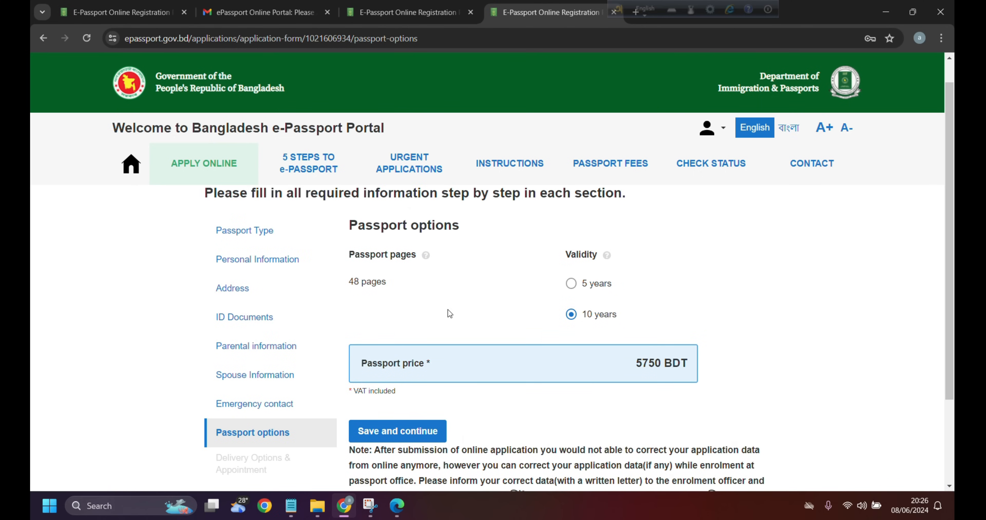
scroll(463, 310, "down", 2)
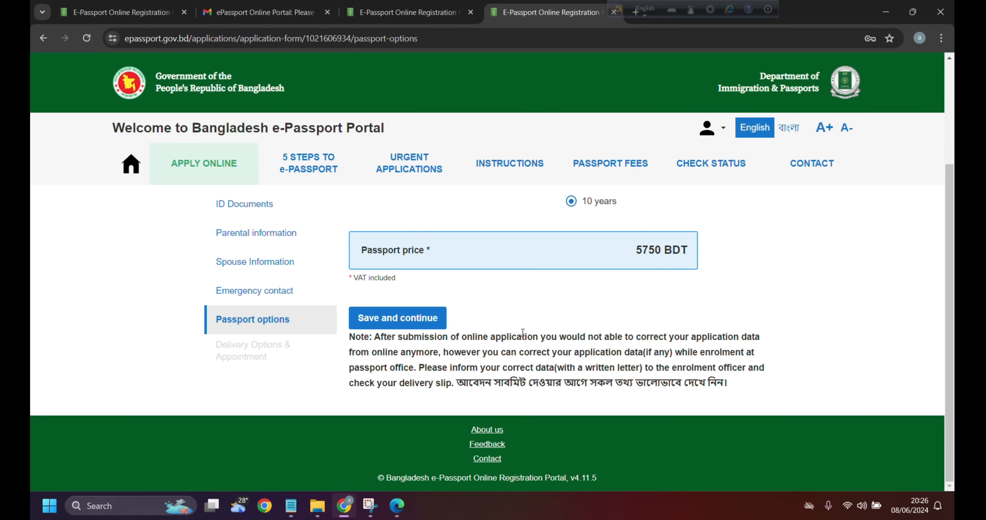
scroll(522, 332, "up", 2)
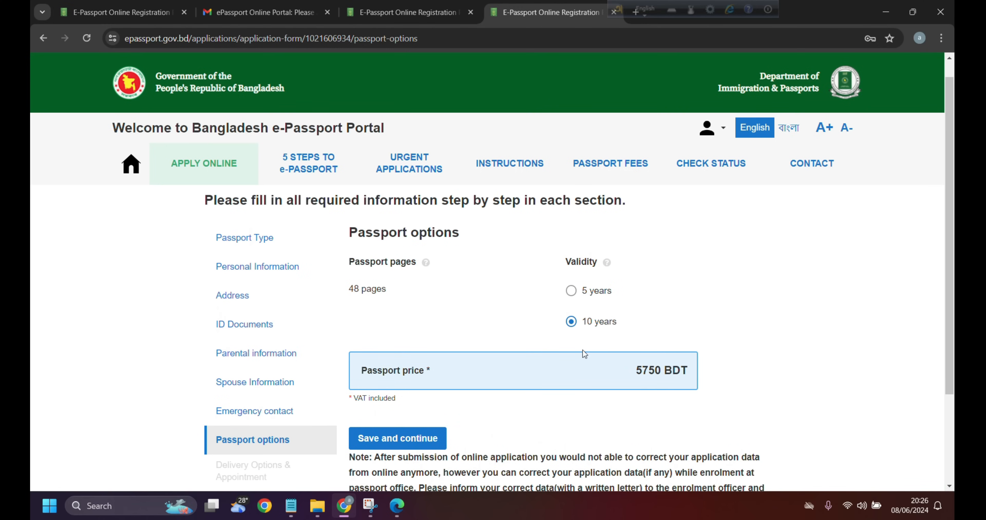
Save the passport options and check the delivery time information for Regular delivery and Express delivery
left_click(406, 436)
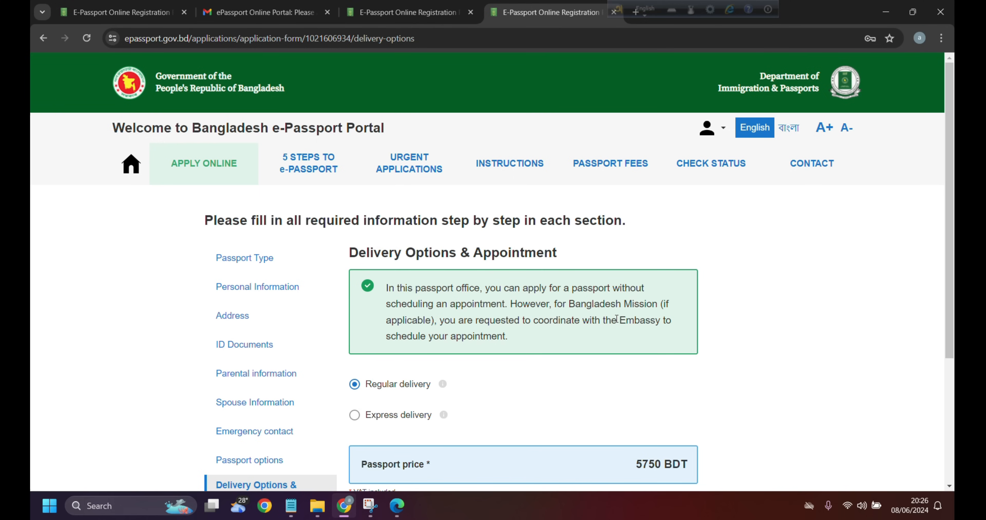
scroll(590, 316, "down", 1)
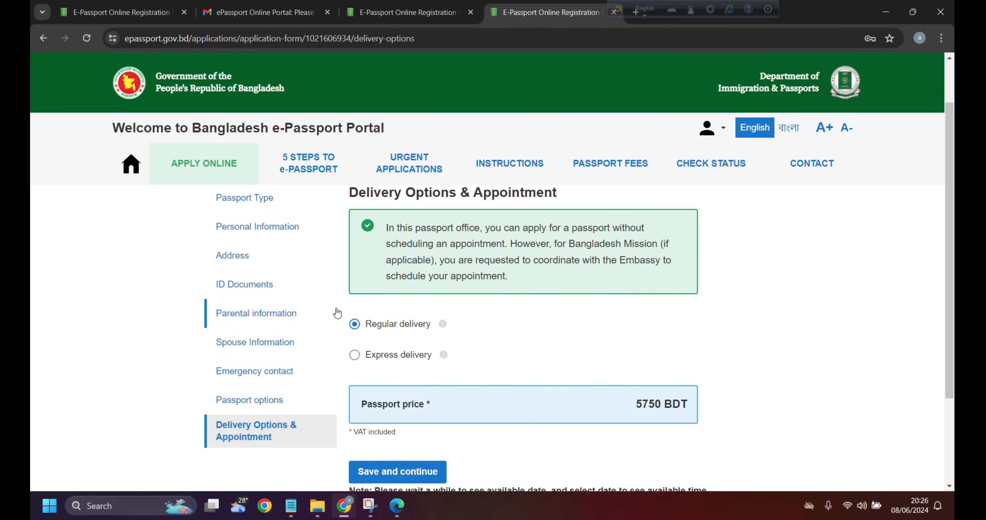
mouse_move(445, 326)
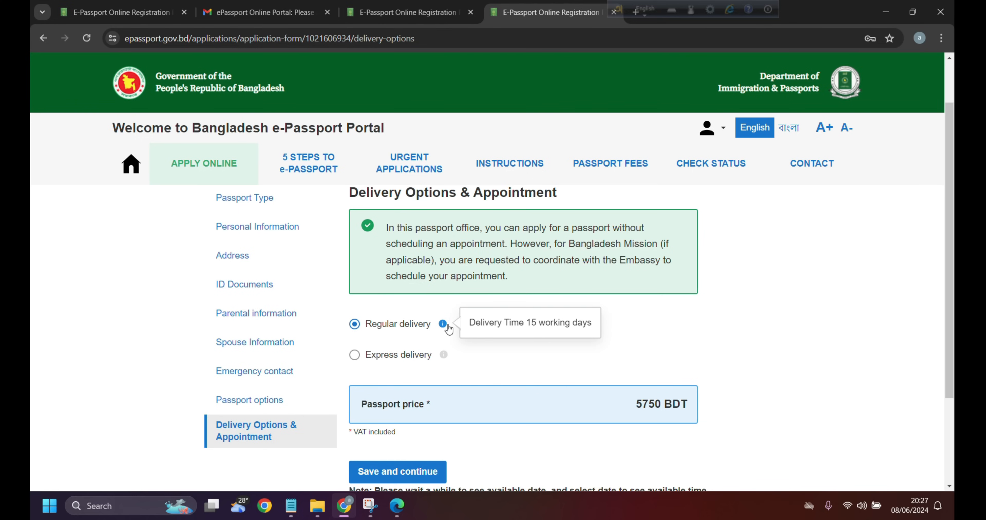
mouse_move(442, 361)
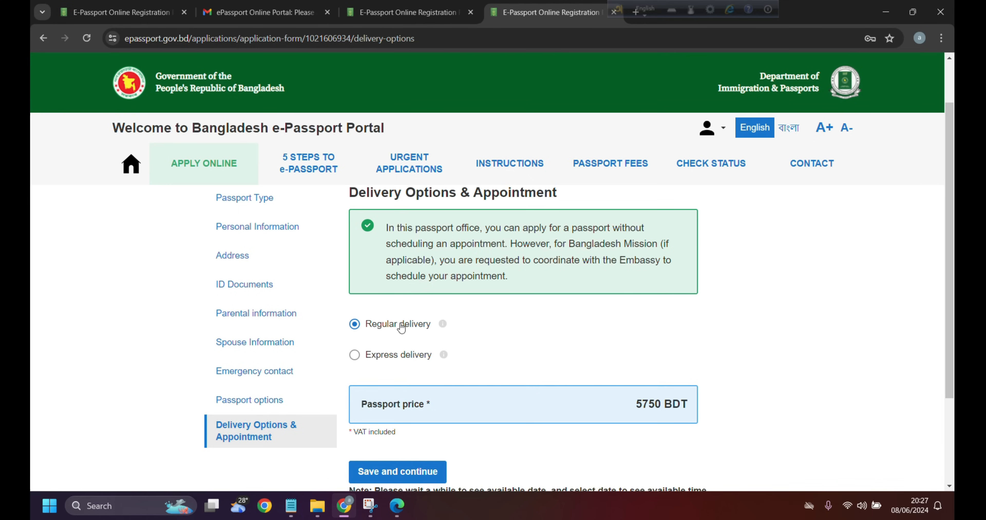
Compare the prices of Express and Regular delivery, choose Regular delivery, and save the delivery options
left_click(353, 355)
scroll(589, 359, "down", 2)
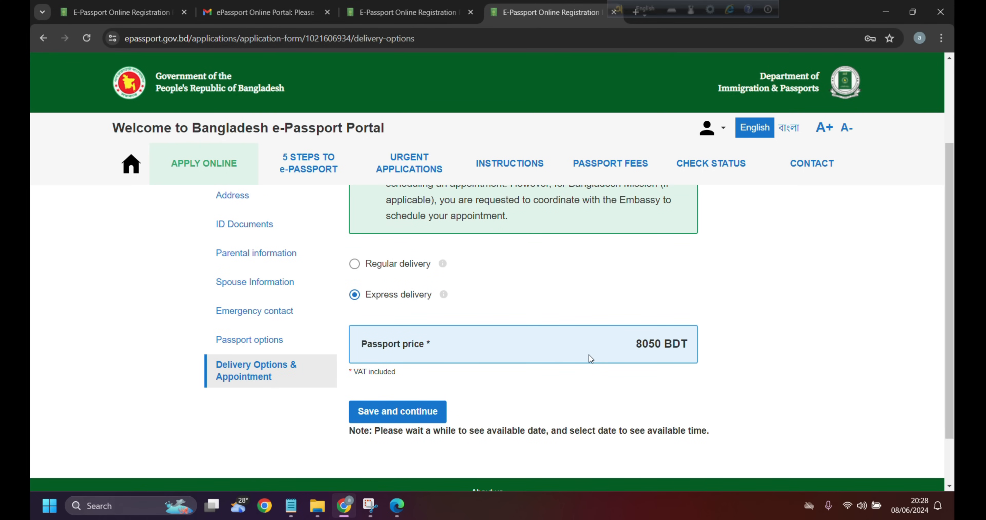
scroll(615, 348, "up", 2)
left_click(355, 323)
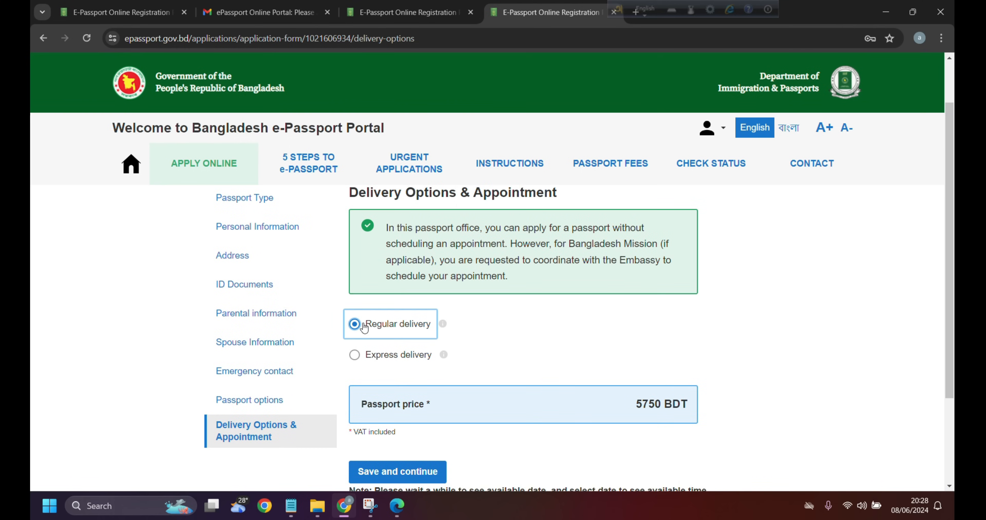
scroll(492, 382, "down", 2)
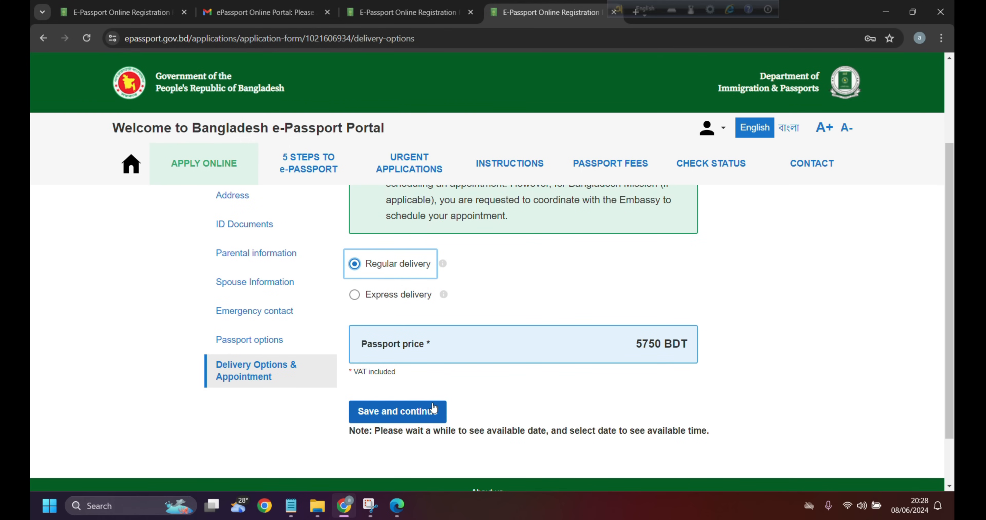
scroll(614, 384, "up", 2)
scroll(558, 413, "down", 2)
left_click(418, 415)
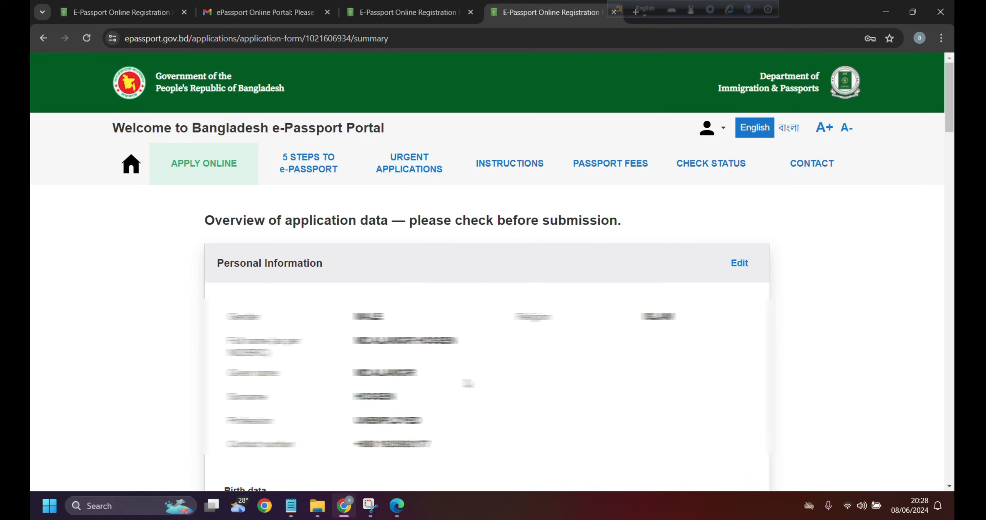
Review the application data overview, accept the declaration of consent, and confirm the data's correctness to proceed to payment
scroll(464, 380, "down", 1)
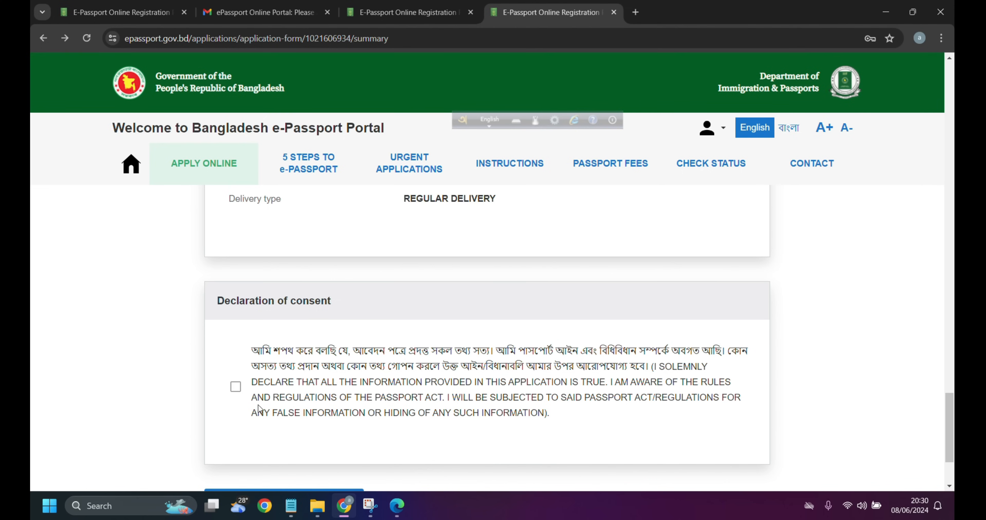
left_click(235, 386)
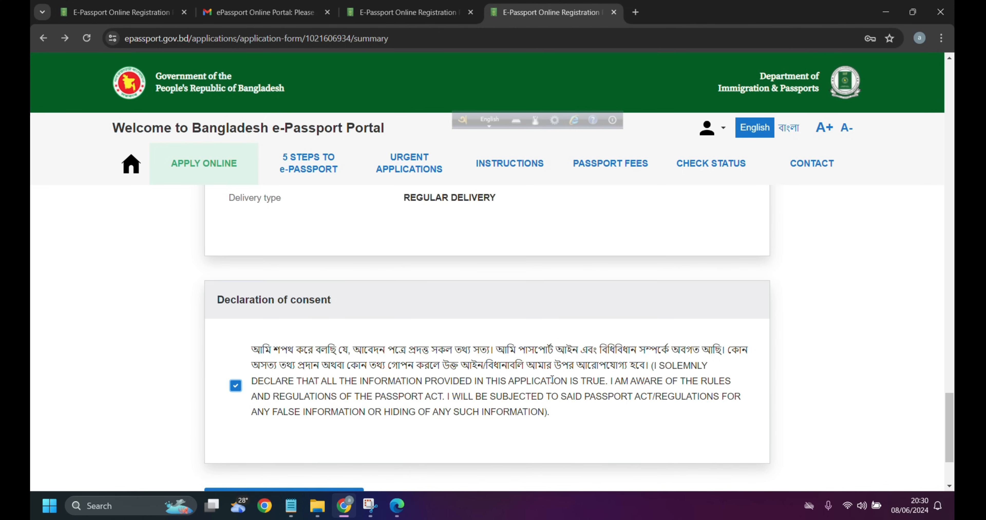
scroll(552, 380, "down", 3)
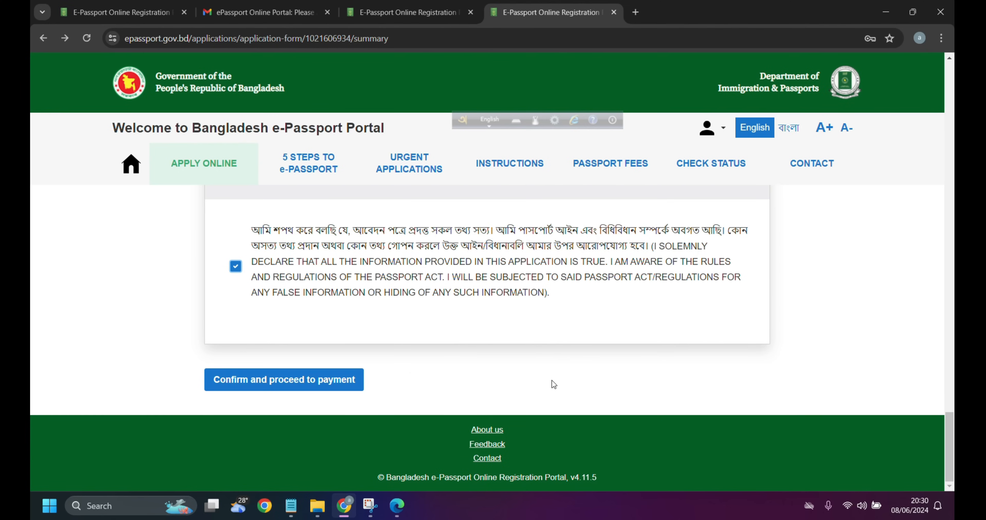
left_click(300, 387)
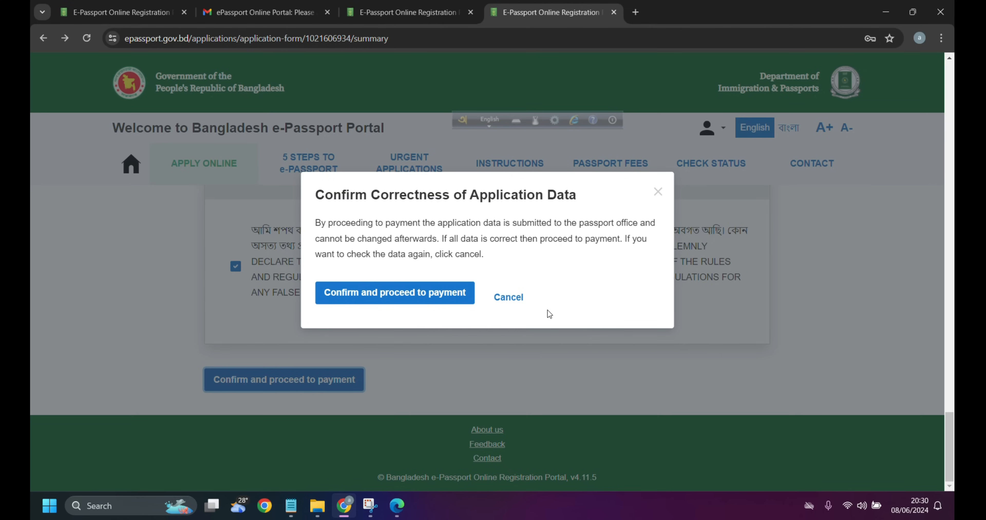
left_click(456, 300)
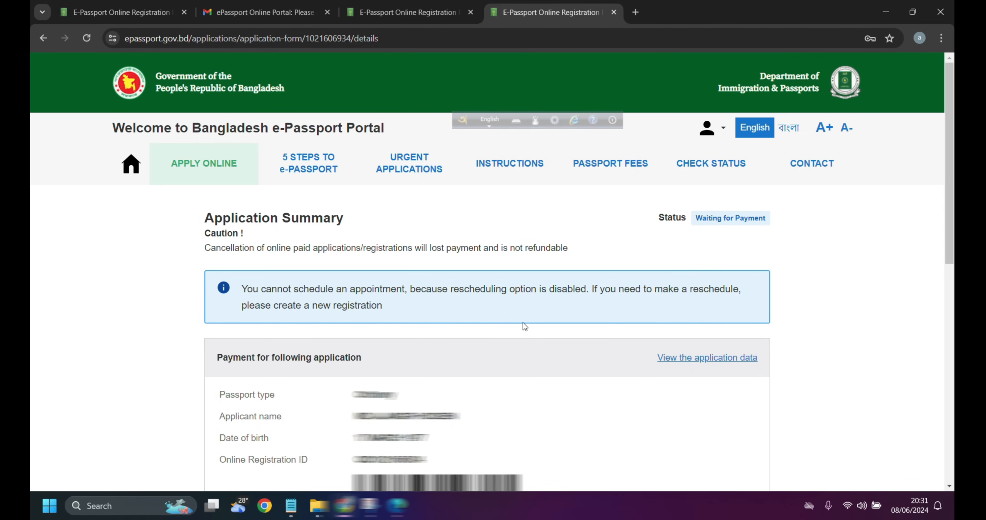
Compare the online and offline payment options, choose Offline payment, and continue to submit the application
scroll(537, 327, "down", 10)
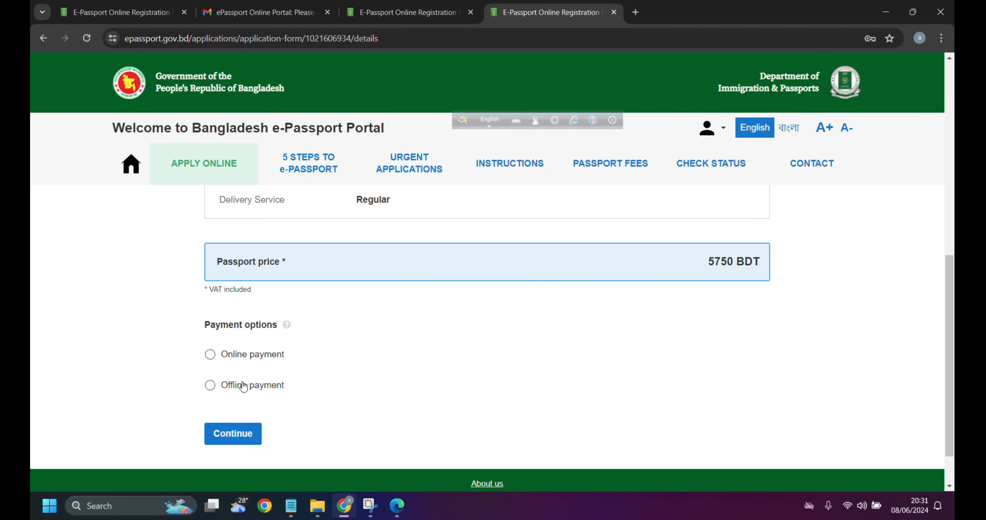
left_click(210, 386)
left_click(211, 354)
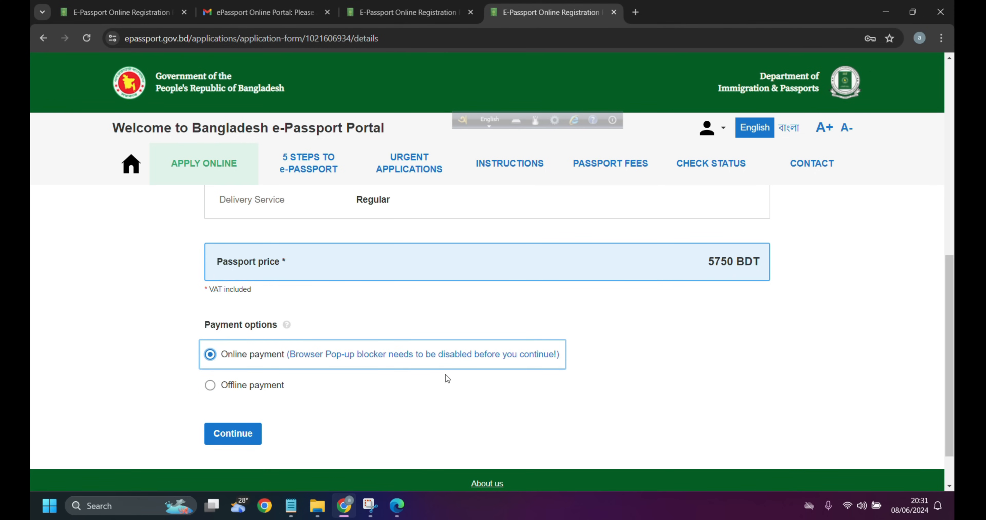
left_click(219, 387)
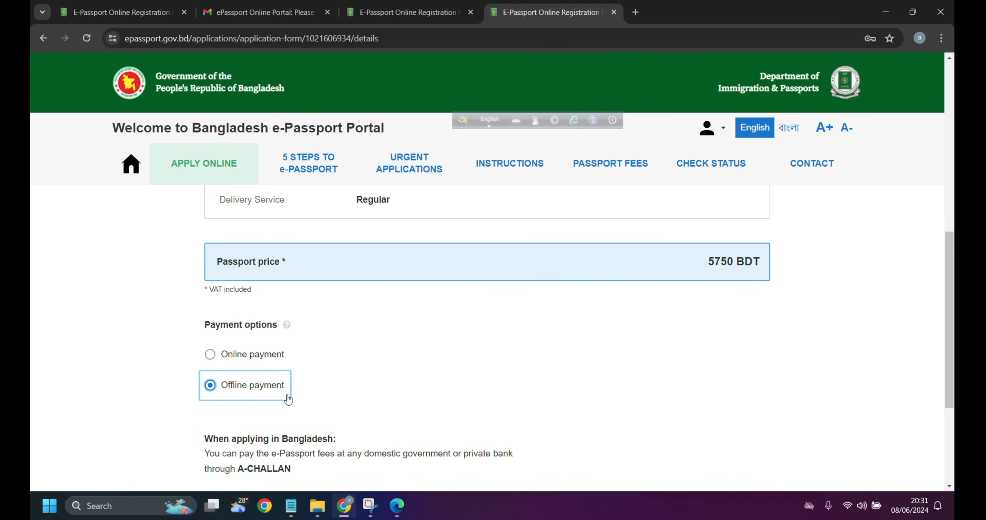
left_click(348, 396)
scroll(347, 393, "down", 4)
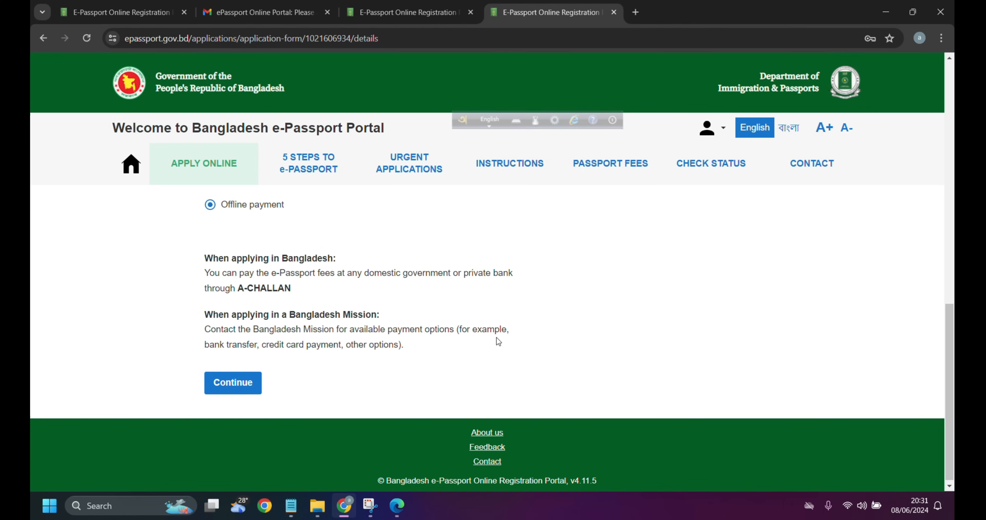
scroll(229, 268, "up", 1)
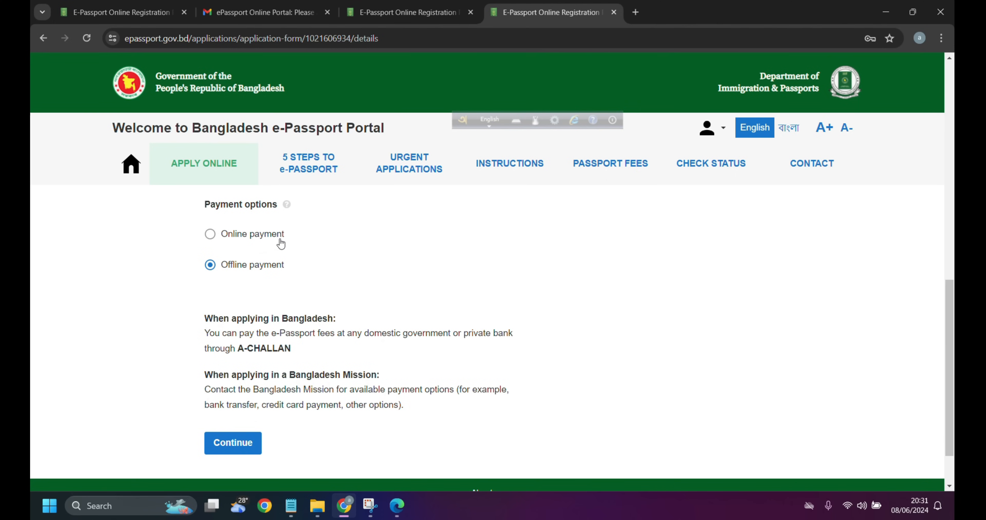
scroll(341, 282, "down", 1)
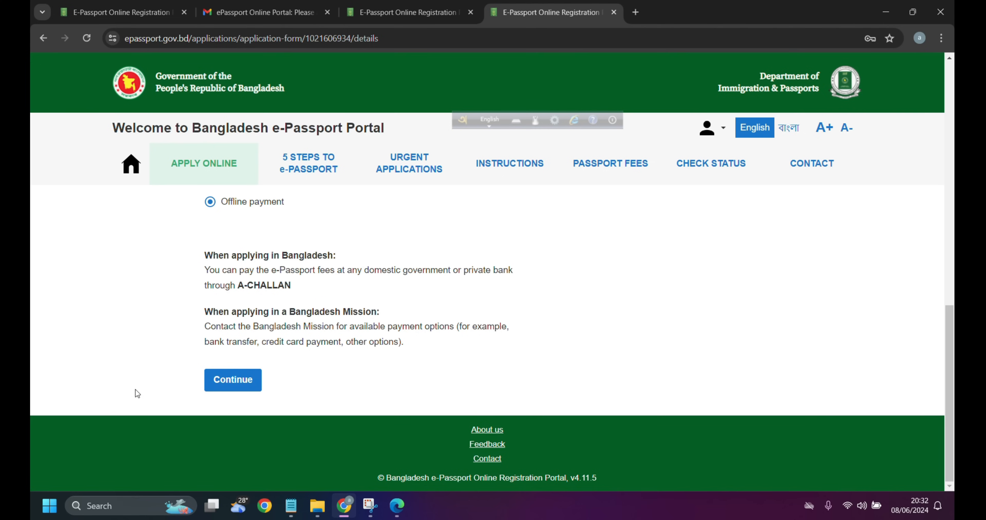
left_click(240, 389)
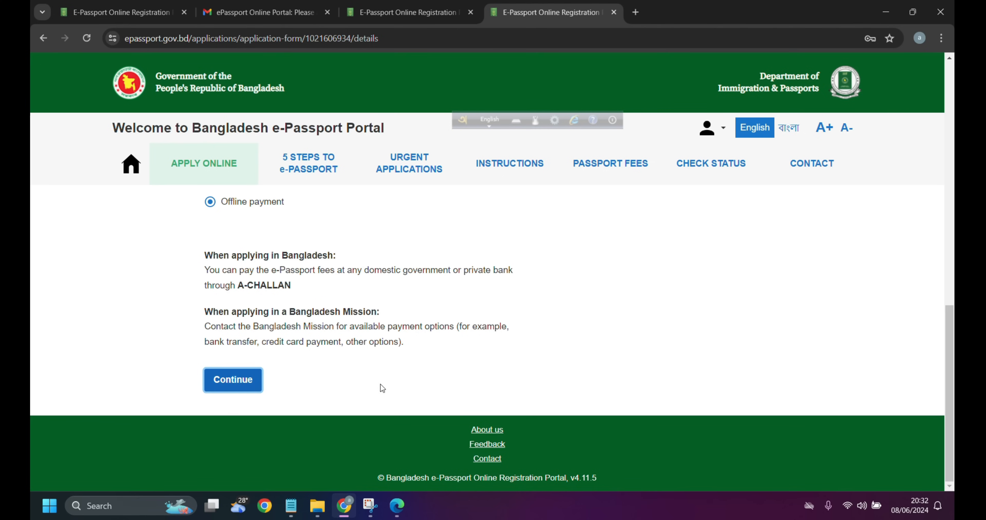
left_click_drag(699, 217, 778, 228)
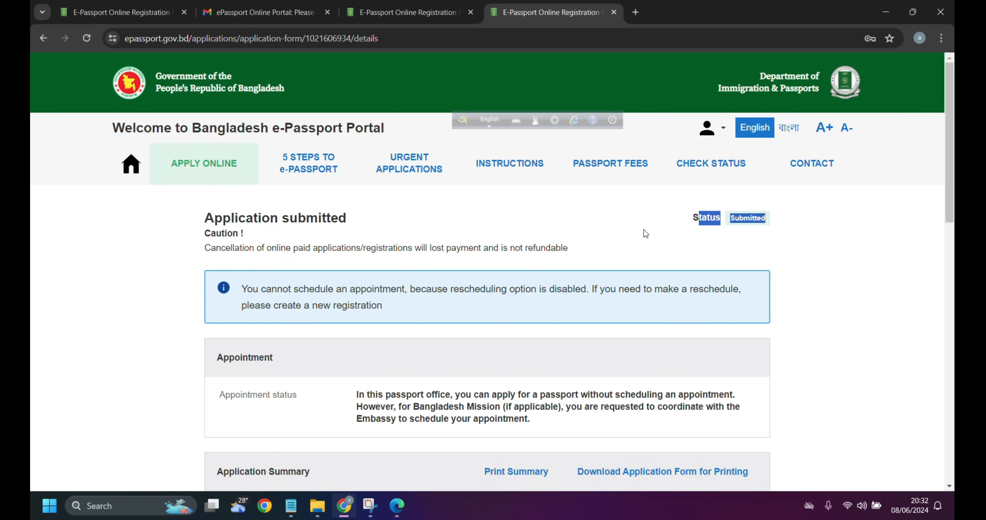
Print the application summary with Save as PDF as the destination
left_click(514, 474)
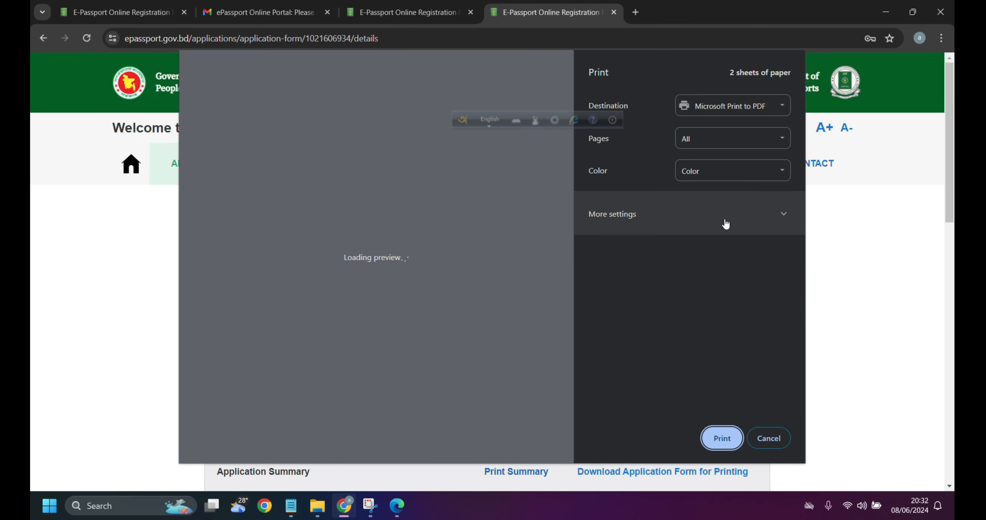
left_click(731, 106)
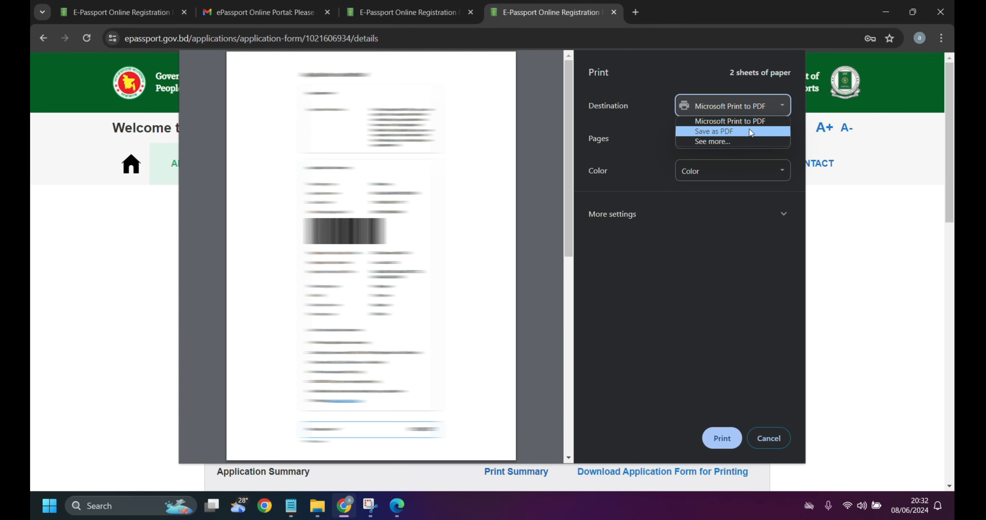
left_click(727, 129)
left_click(724, 447)
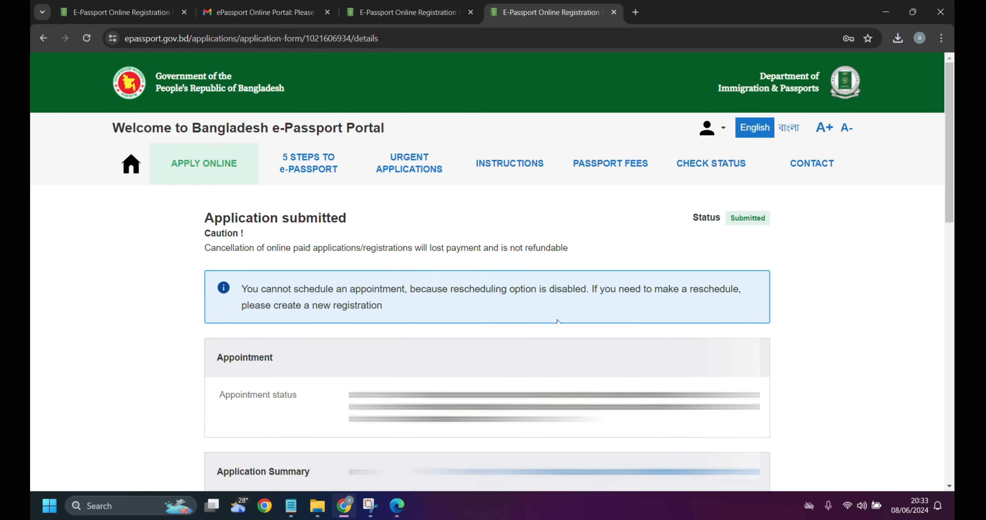
Read the first three required documents: the printed application summary, identity documents and payment slip
scroll(226, 242, "down", 10)
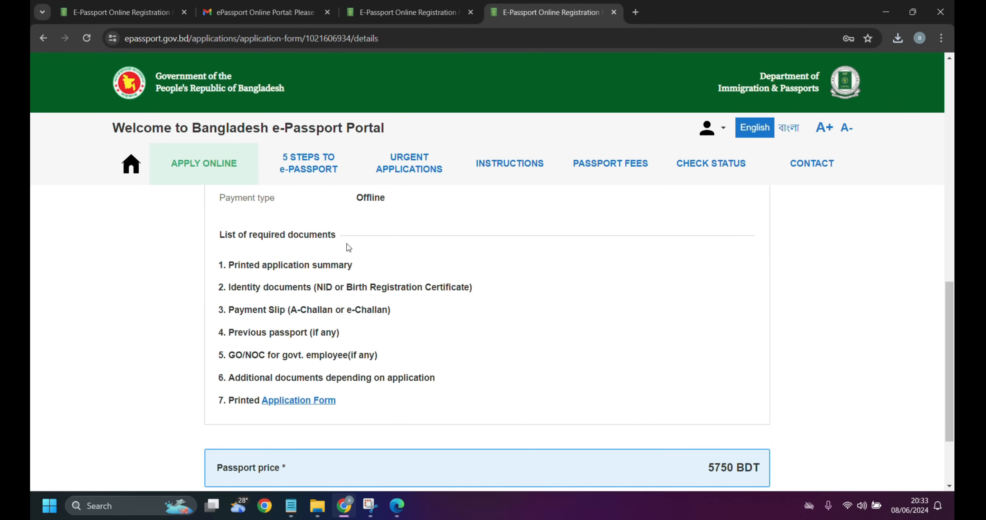
left_click_drag(232, 262, 358, 268)
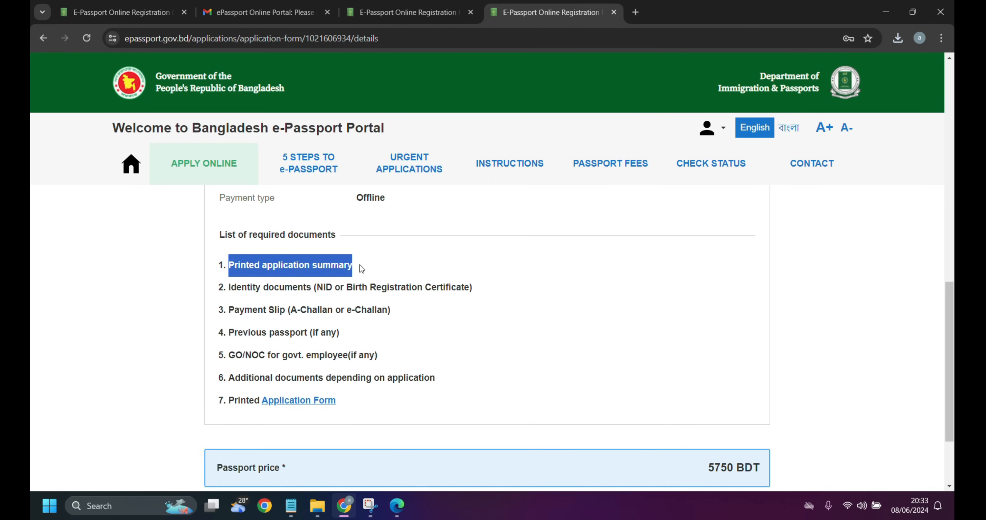
left_click_drag(228, 287, 484, 297)
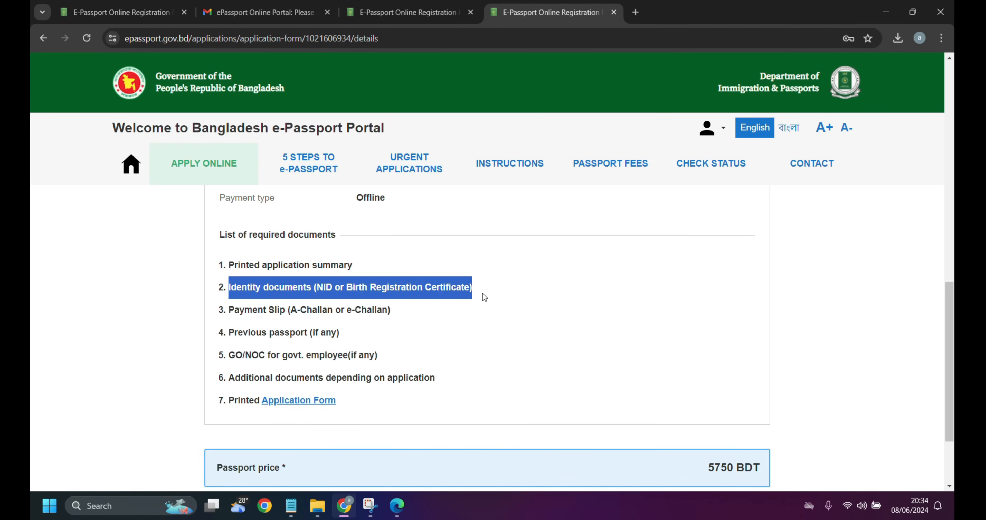
left_click_drag(227, 312, 375, 323)
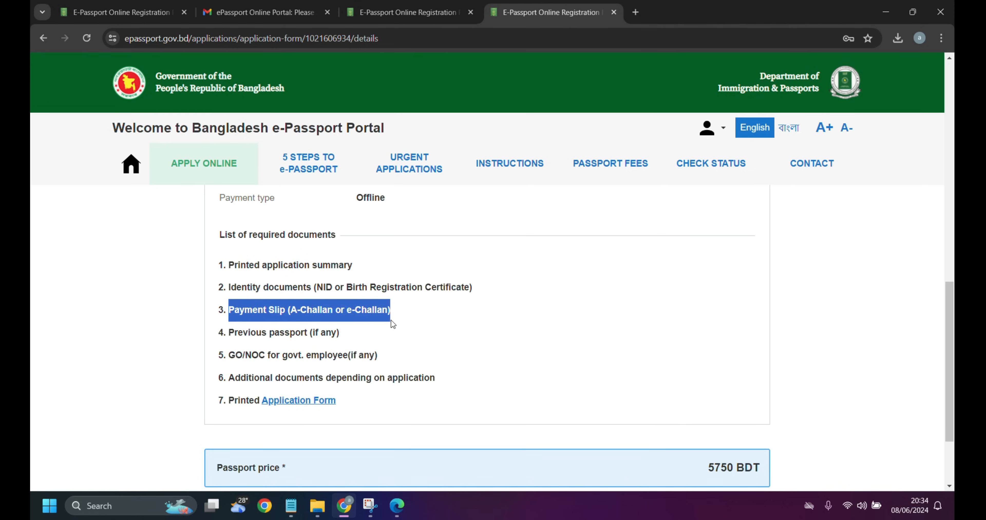
left_click(402, 314)
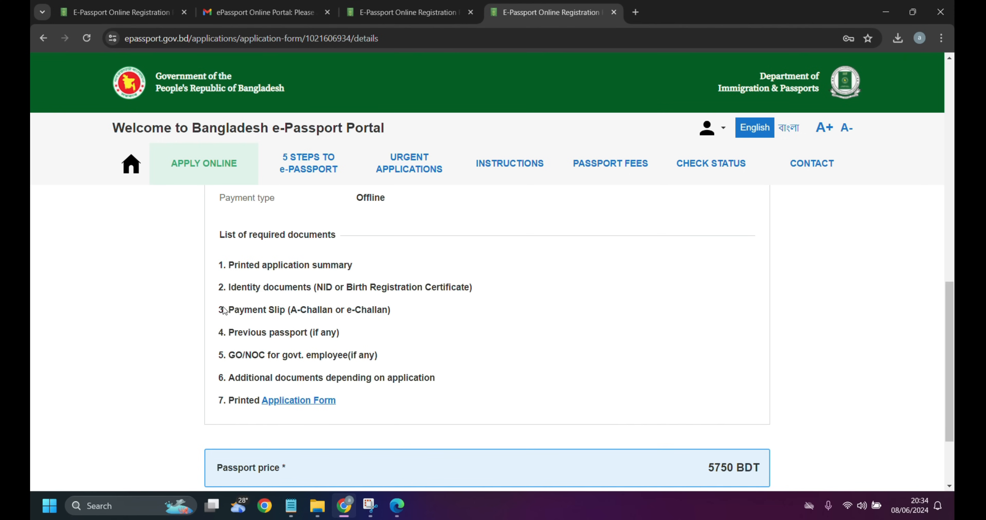
left_click_drag(229, 312, 388, 312)
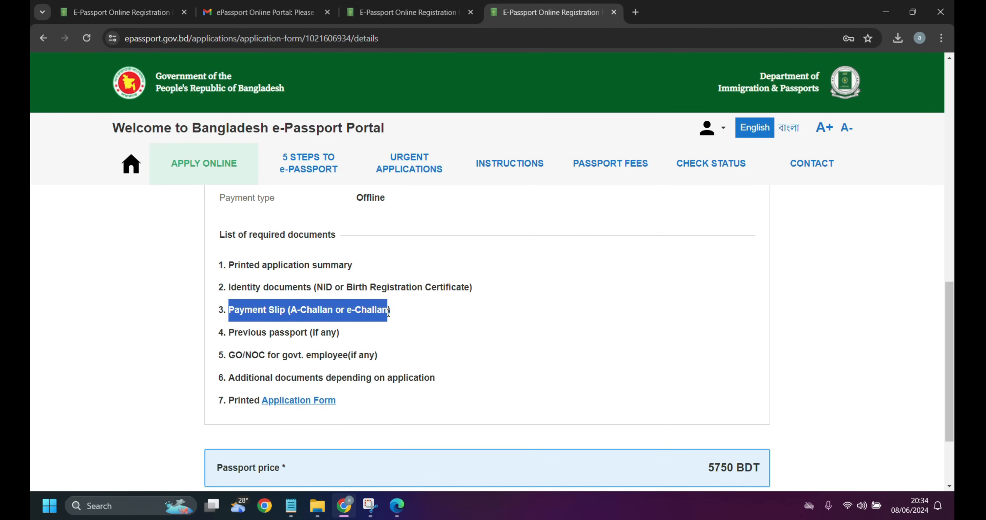
left_click(404, 314)
Read the remaining required documents, from the previous passport and GO/NOC to additional documents and the printed application form
left_click_drag(229, 332, 352, 342)
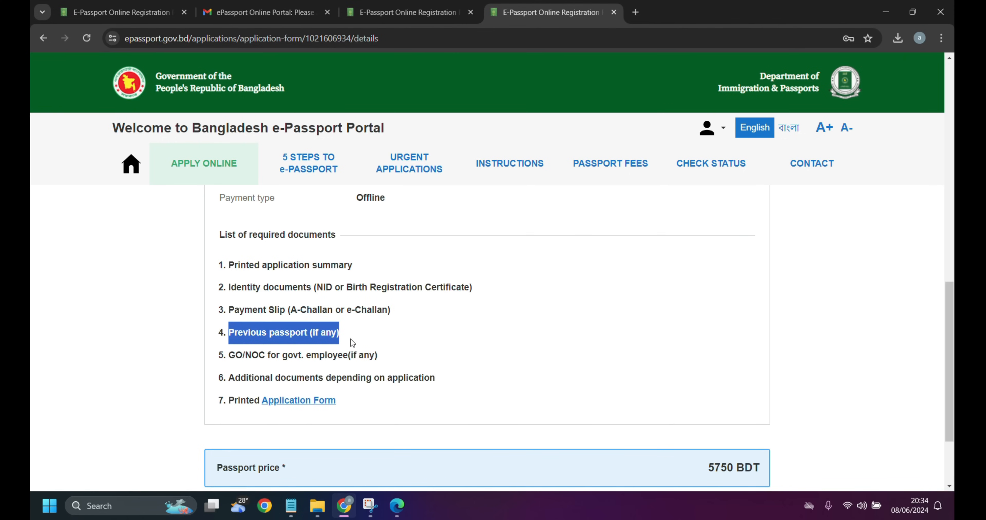
left_click(360, 334)
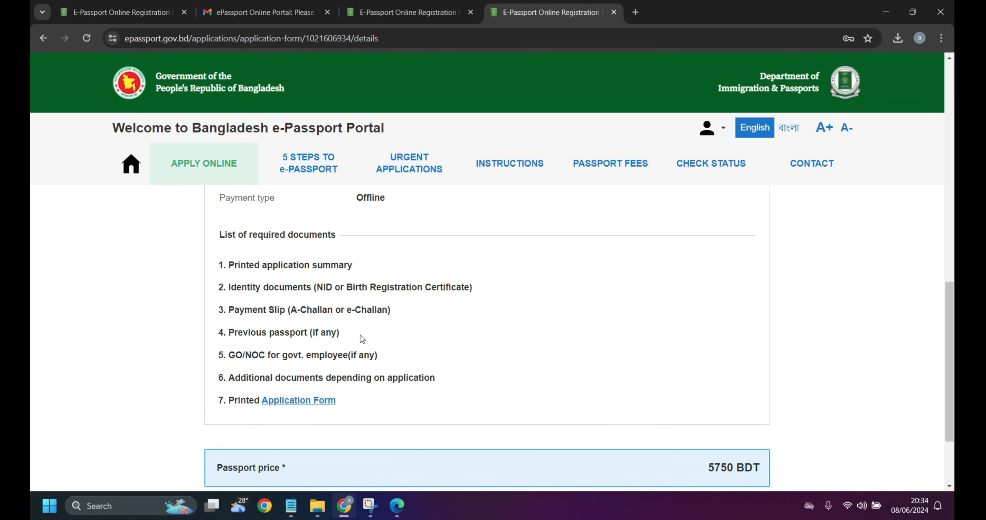
left_click_drag(341, 336, 379, 358)
left_click(360, 337)
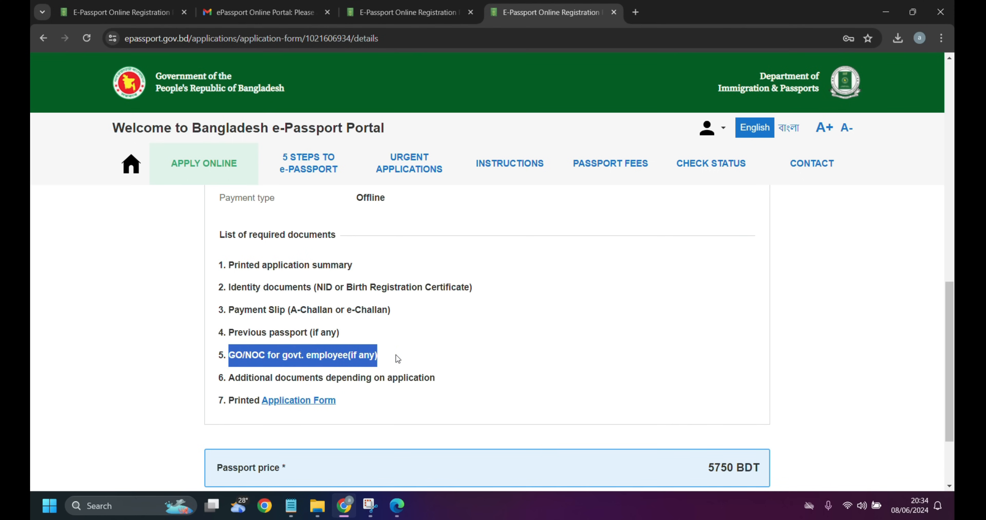
left_click(412, 352)
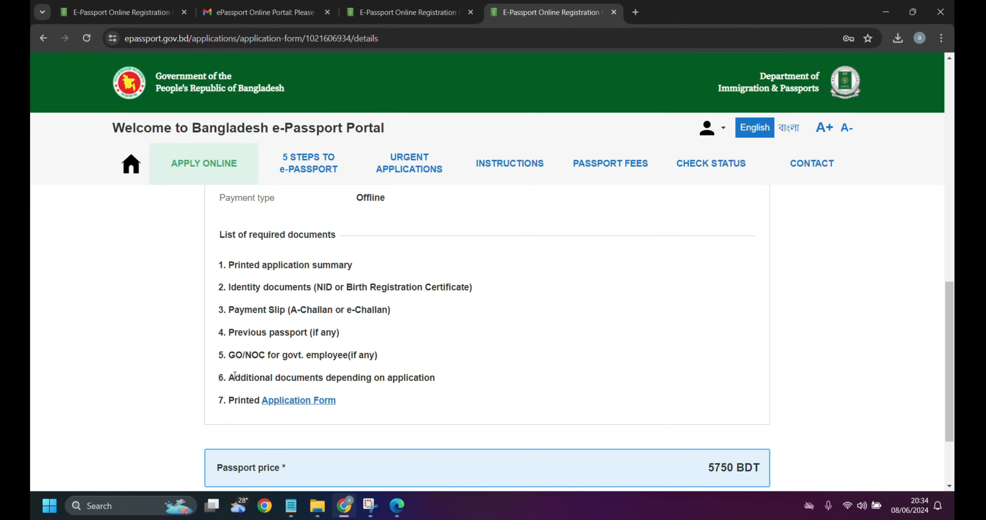
left_click_drag(229, 378, 424, 382)
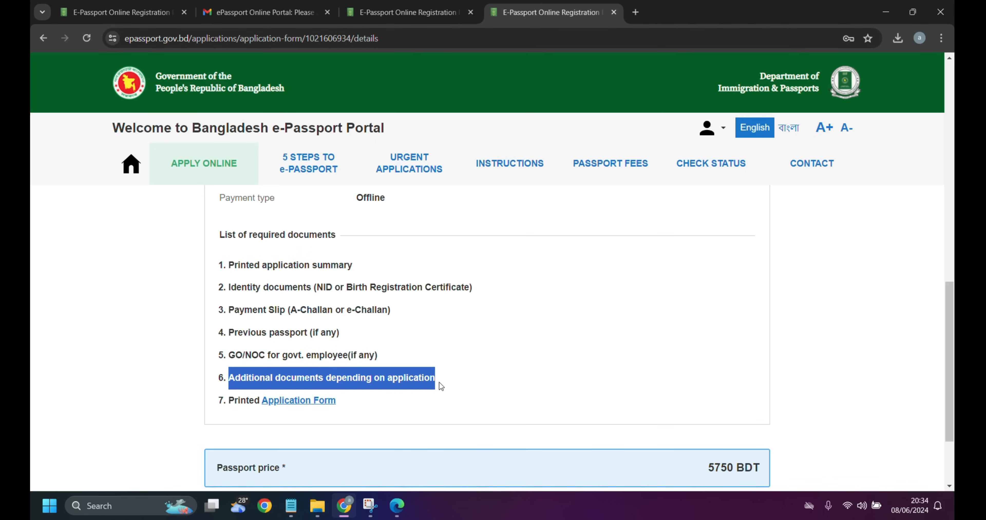
left_click(453, 378)
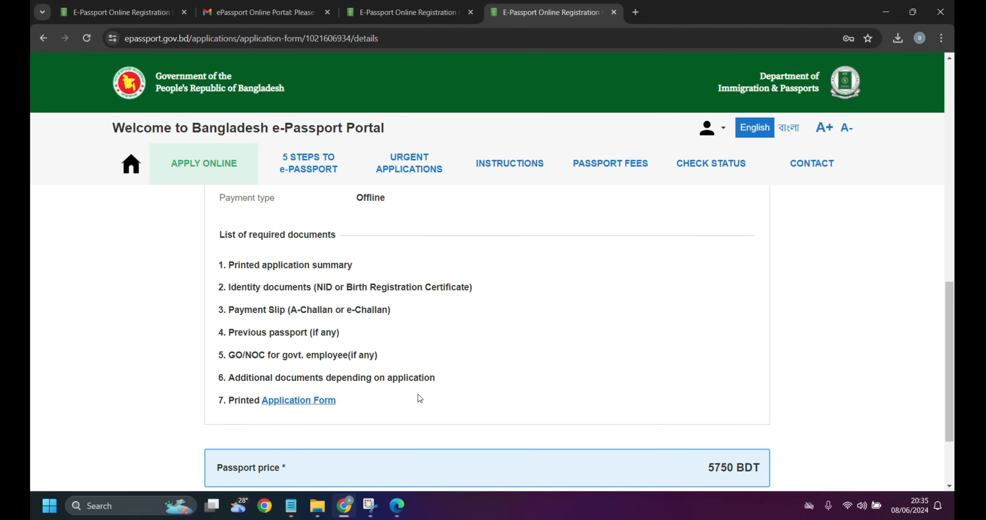
left_click_drag(444, 386, 226, 376)
left_click(481, 370)
left_click_drag(225, 406, 347, 410)
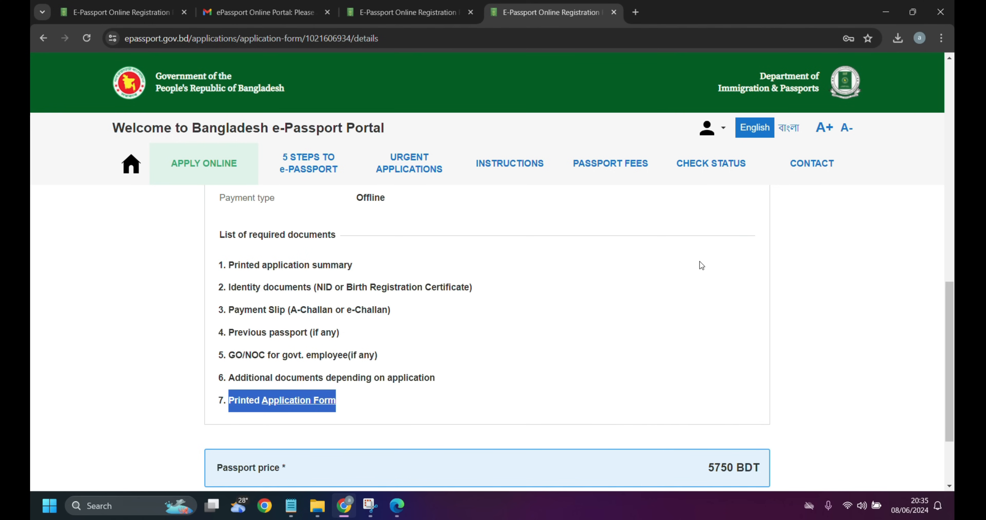
left_click(366, 399)
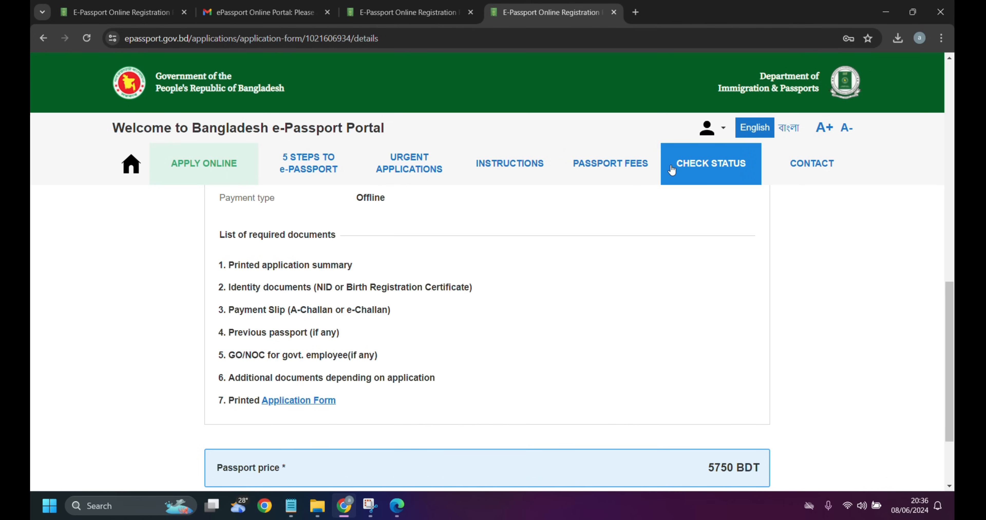
Open the passport fees page and read the online and offline payment methods, including the mobile wallet options from bKash to Dmoney
left_click(623, 172)
scroll(563, 339, "down", 5)
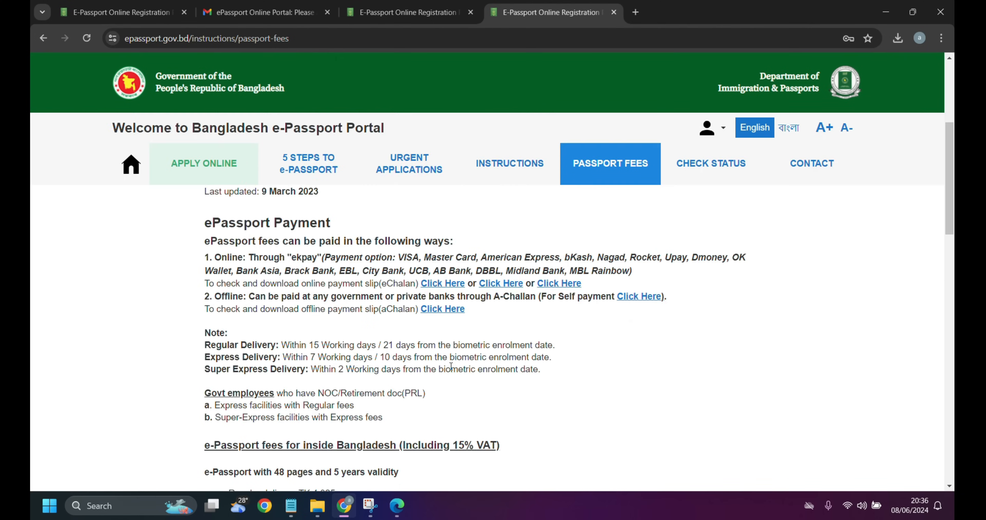
scroll(478, 270, "down", 3)
scroll(361, 258, "up", 2)
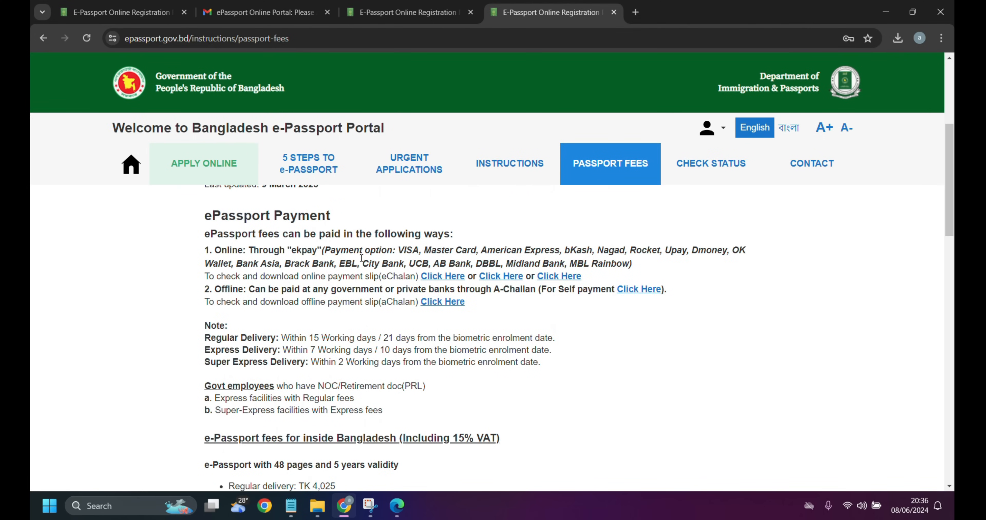
scroll(269, 233, "up", 4)
scroll(322, 246, "down", 2)
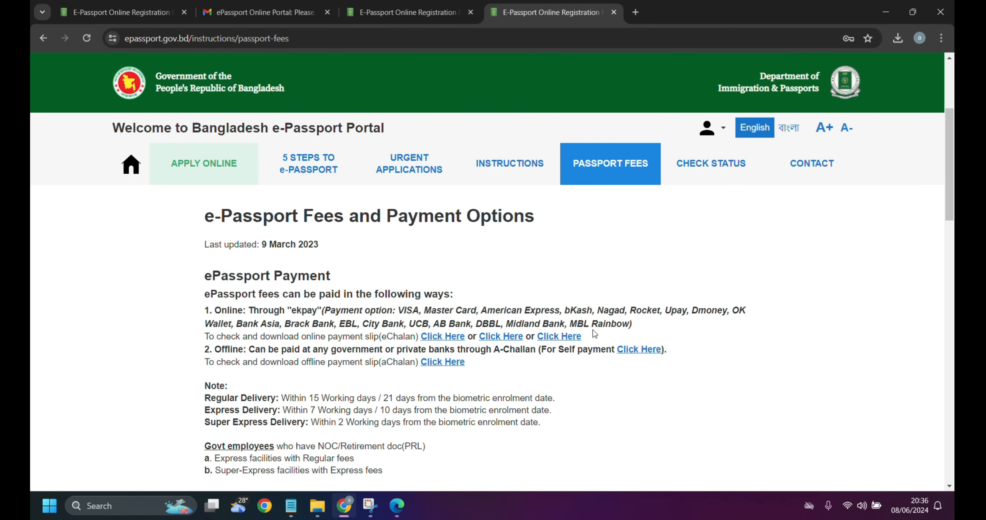
left_click_drag(562, 310, 730, 309)
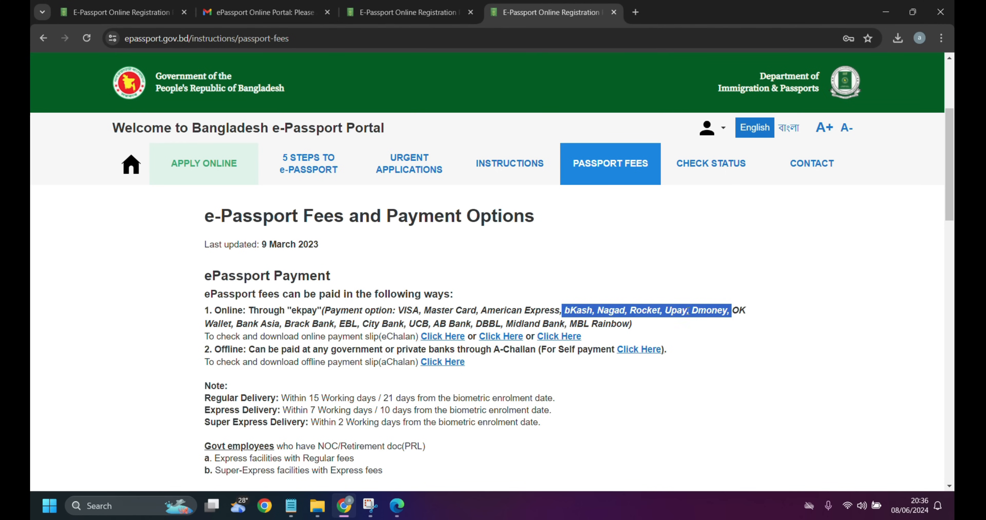
scroll(491, 317, "down", 2)
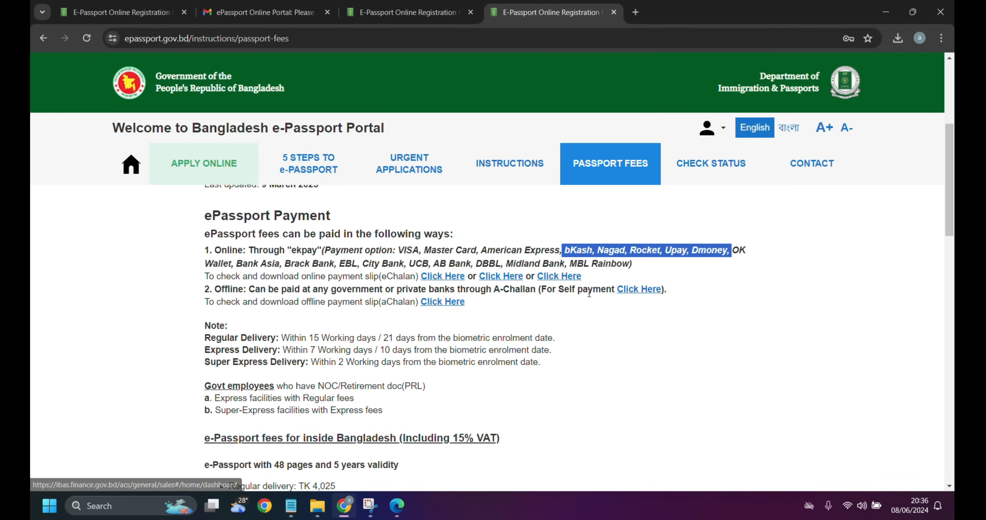
Read the delivery time notes for Regular, Express and Super Express delivery
scroll(370, 296, "down", 2)
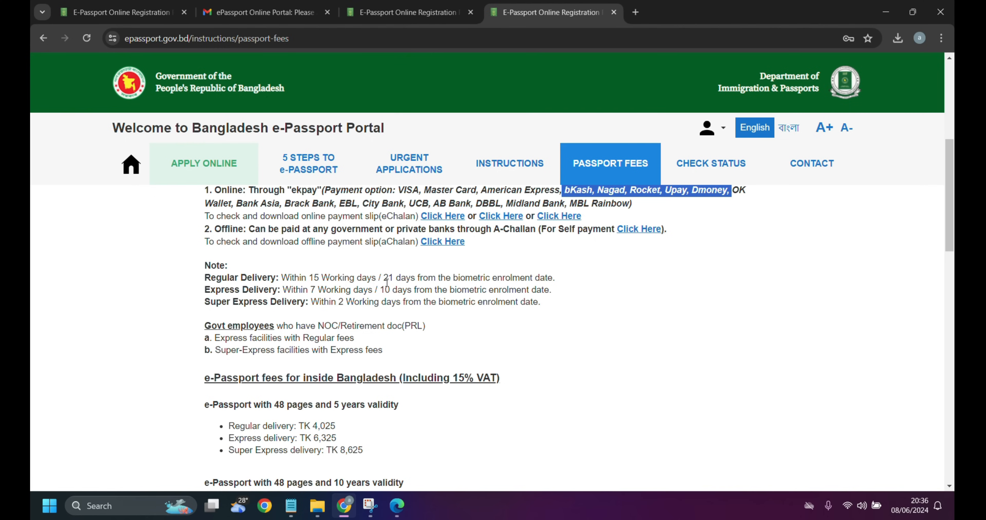
left_click_drag(384, 277, 556, 281)
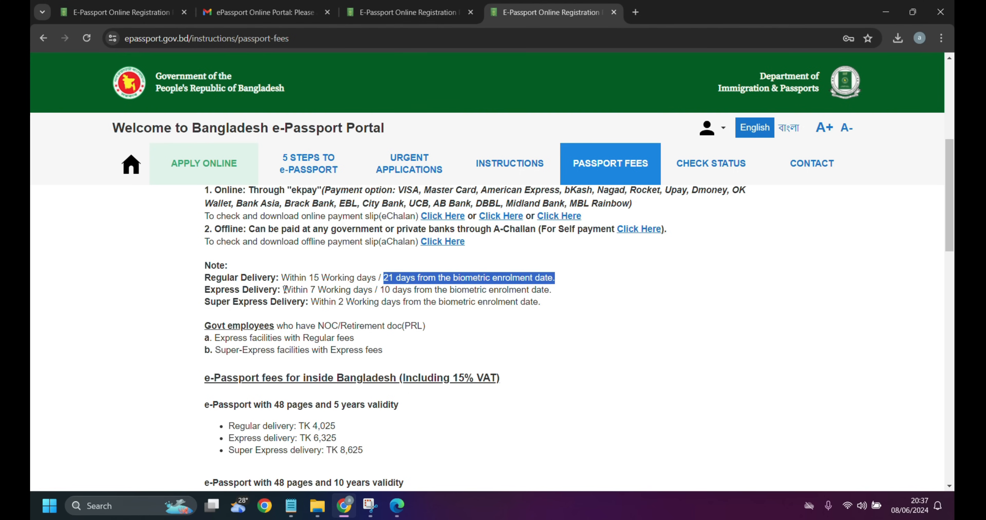
left_click_drag(284, 290, 552, 295)
left_click(385, 290)
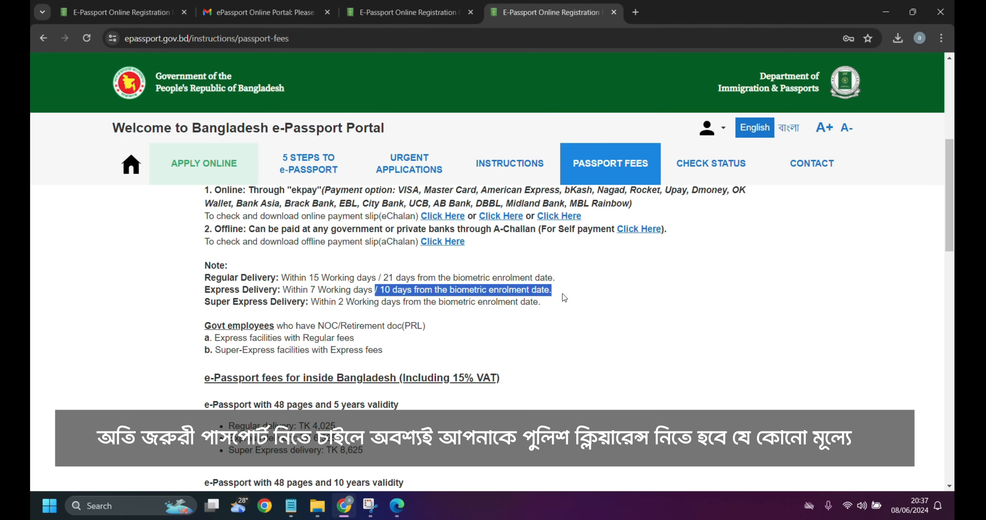
left_click(558, 293)
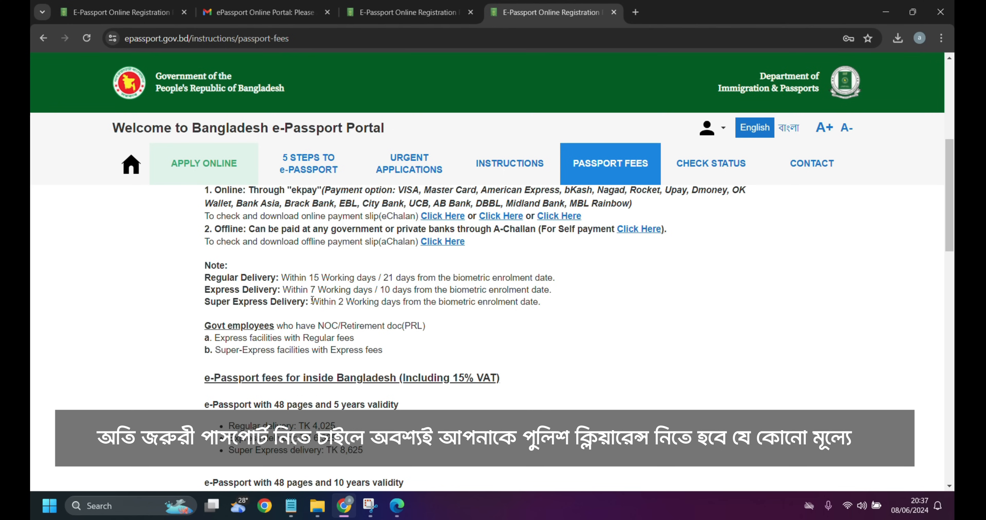
left_click_drag(312, 301, 550, 306)
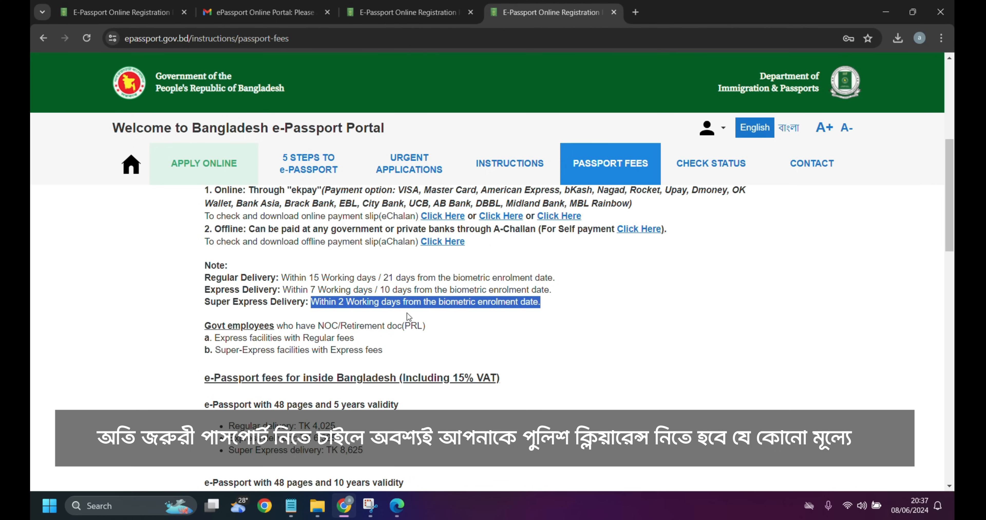
left_click(530, 312)
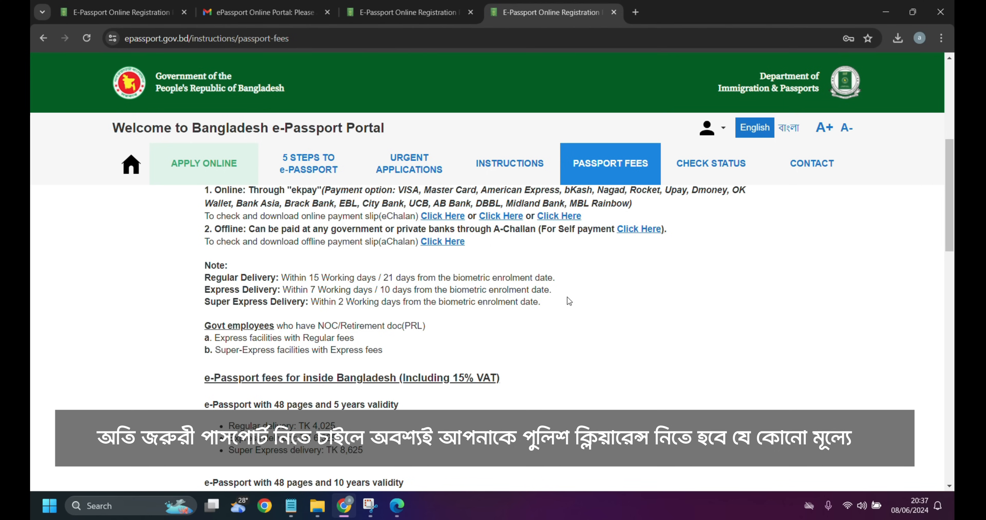
left_click_drag(427, 320, 315, 304)
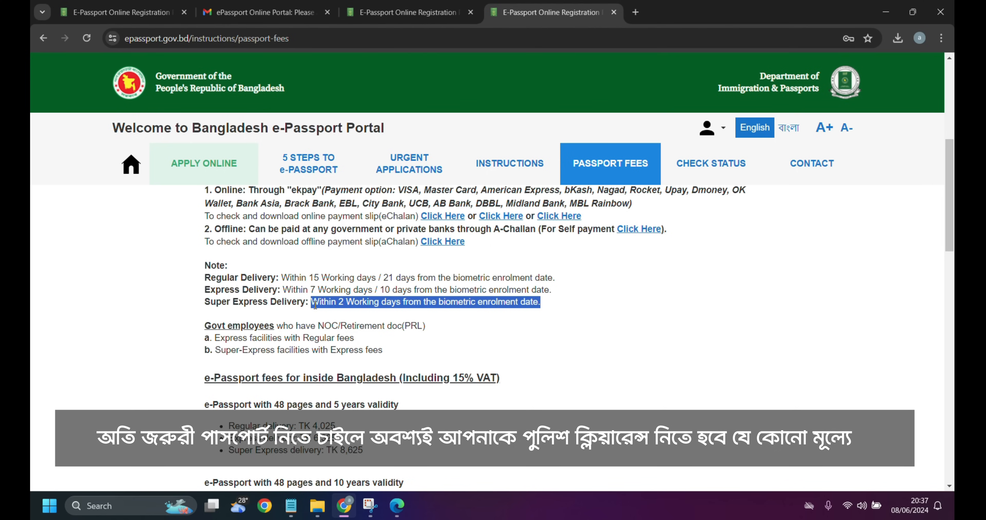
left_click(555, 317)
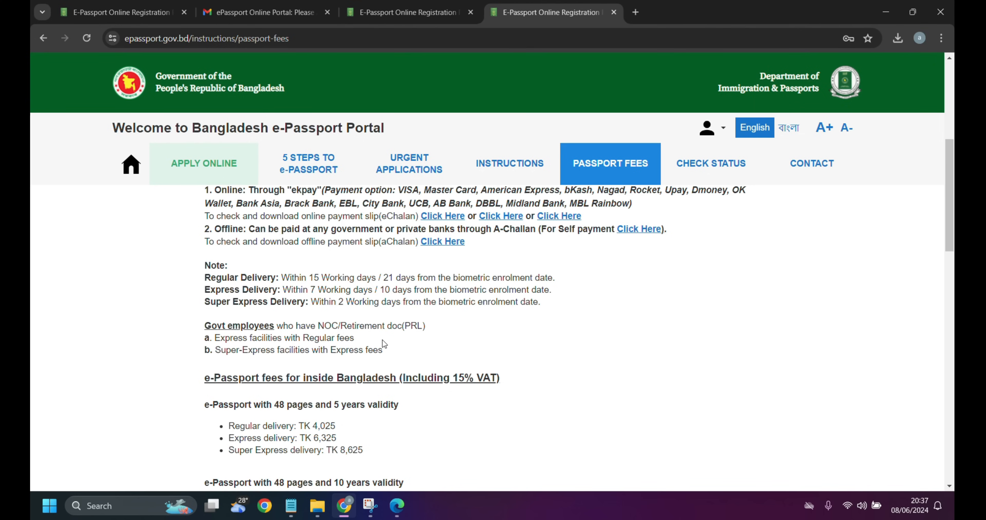
Read the delivery facilities for government employees and the fees for 48-page e-Passports inside Bangladesh
left_click_drag(217, 337, 398, 358)
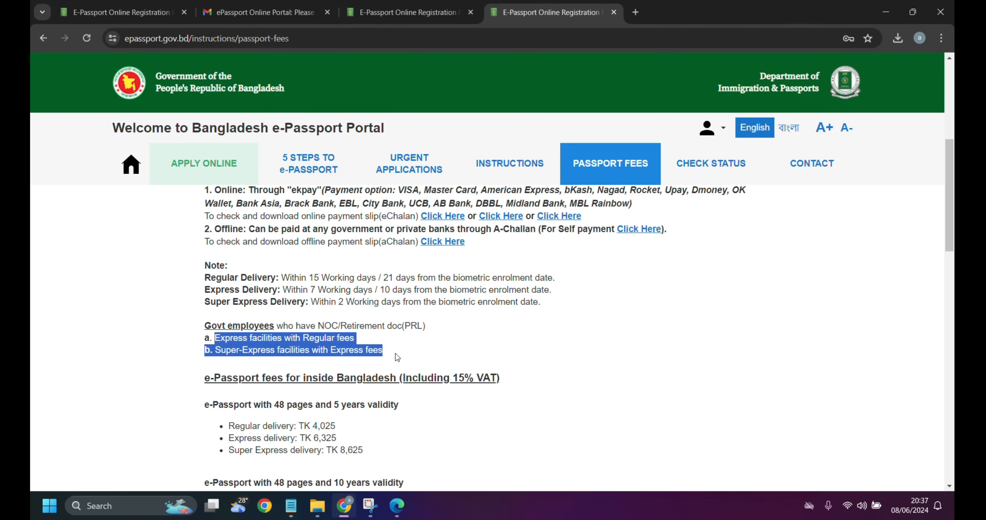
left_click(454, 359)
scroll(460, 357, "down", 2)
scroll(459, 356, "down", 3)
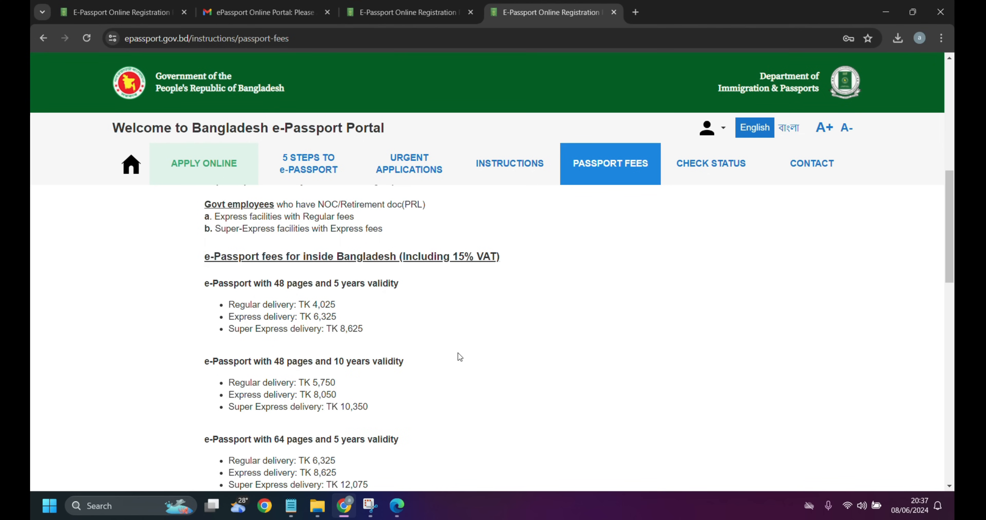
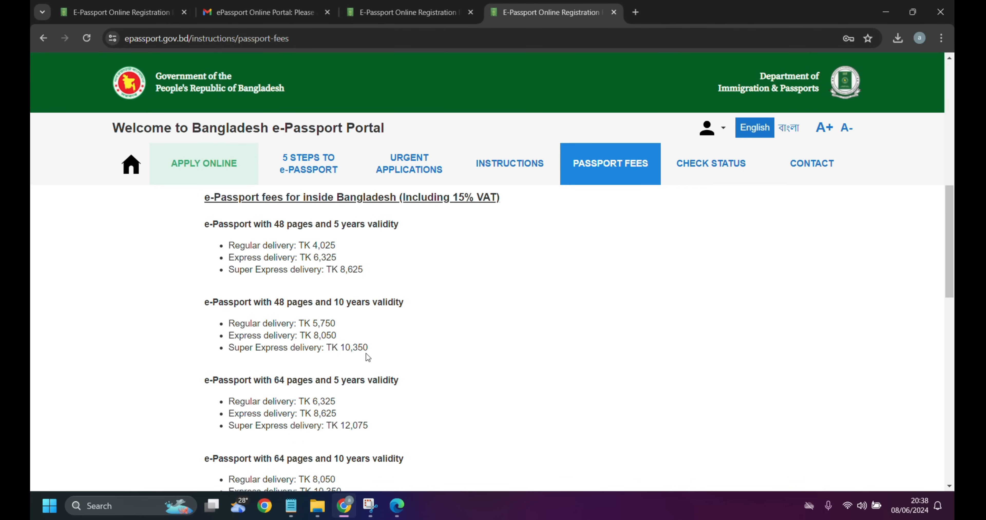
Read the regular, express and super express fees for the 64-page, 5-year e-Passport inside Bangladesh
scroll(278, 382, "down", 2)
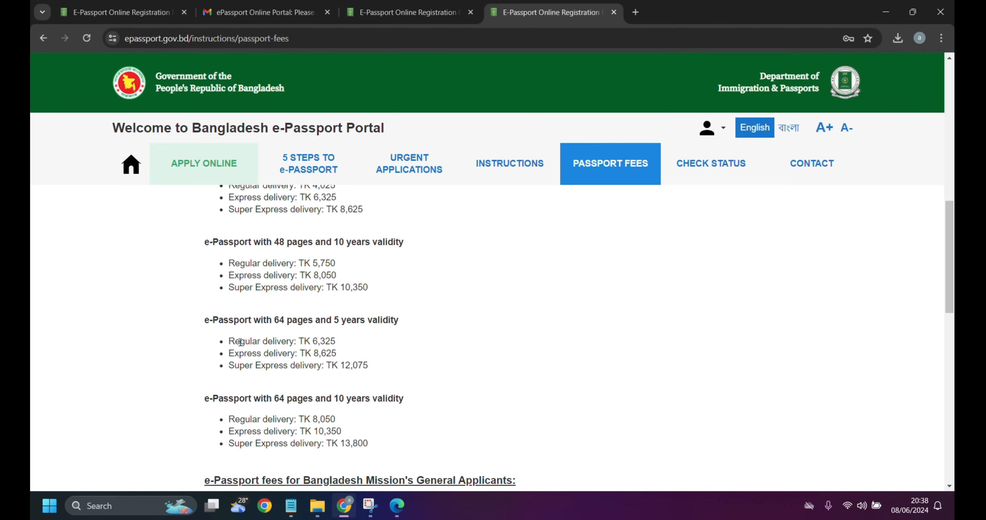
left_click_drag(228, 341, 350, 345)
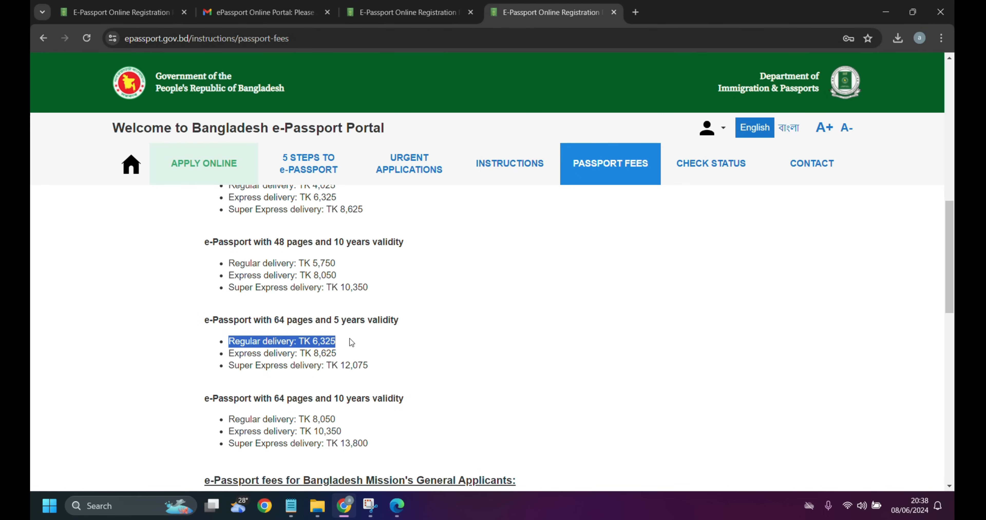
left_click(244, 351)
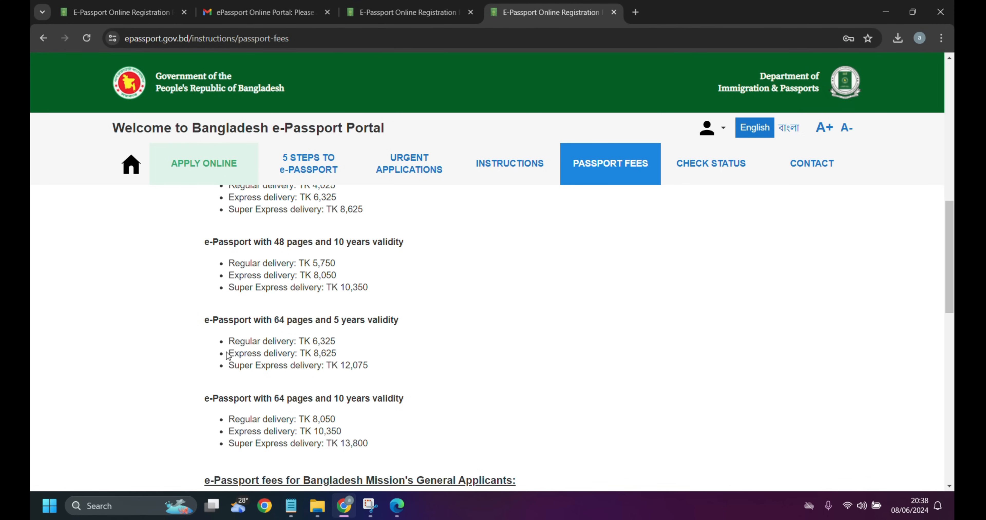
left_click_drag(229, 353, 363, 358)
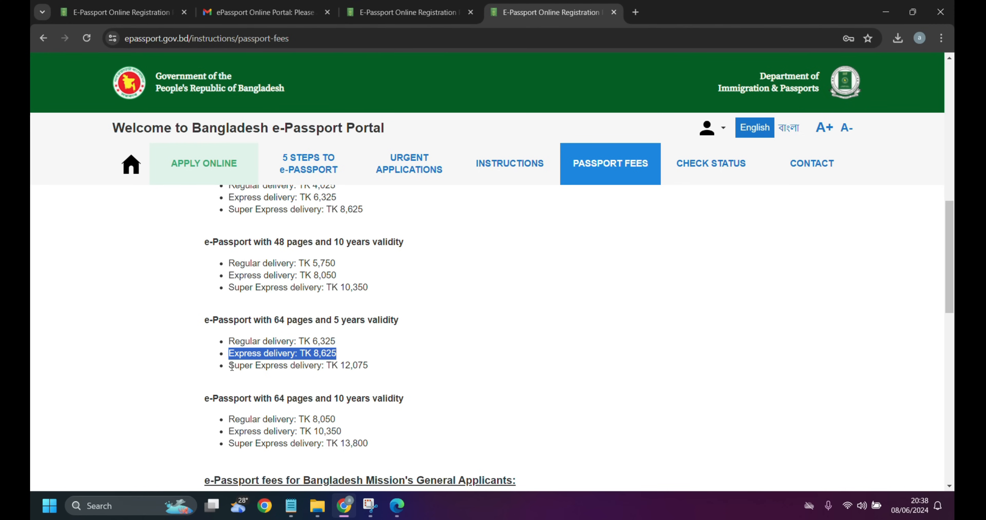
left_click_drag(231, 367, 370, 369)
Read the three delivery fees for the 64-page, 10-year e-Passport inside Bangladesh
scroll(263, 353, "down", 3)
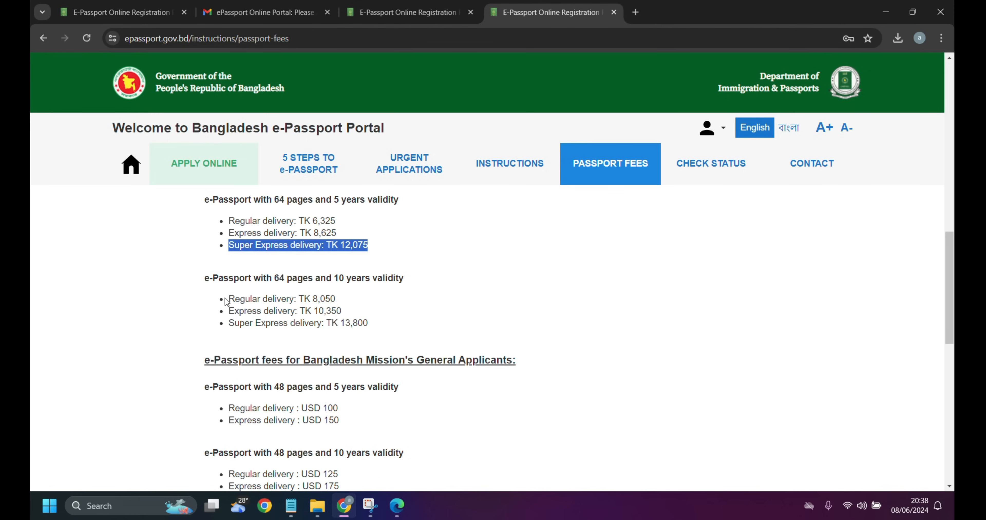
left_click_drag(228, 300, 336, 300)
left_click(232, 311)
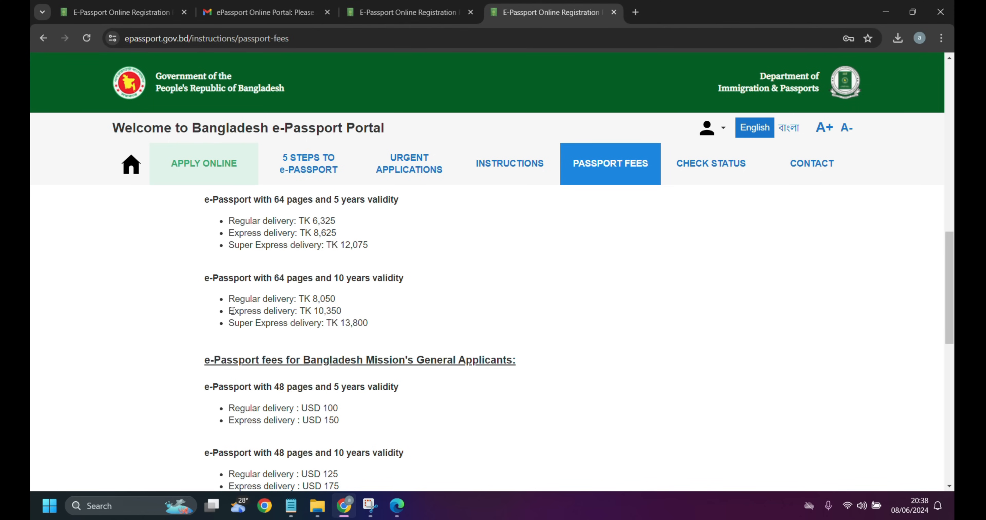
left_click_drag(233, 311, 342, 310)
left_click_drag(229, 323, 388, 326)
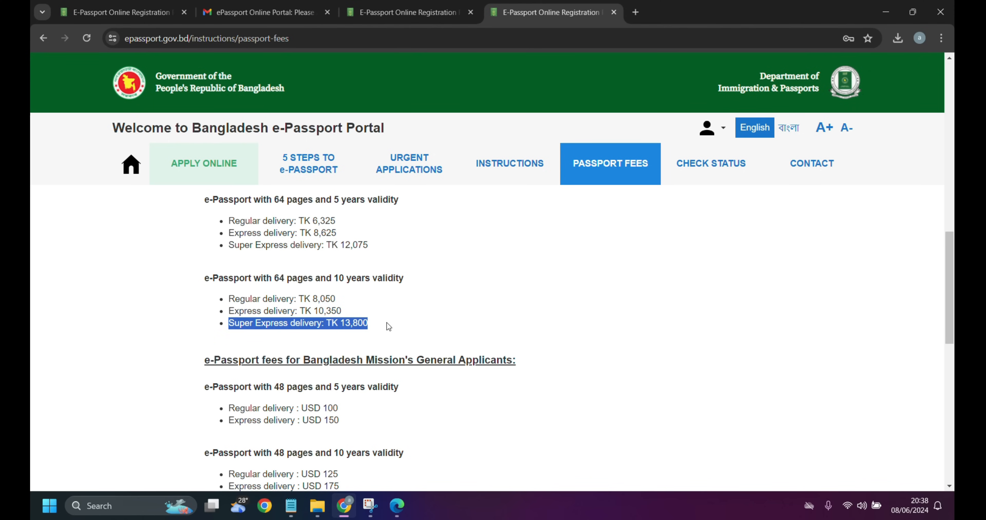
left_click(393, 333)
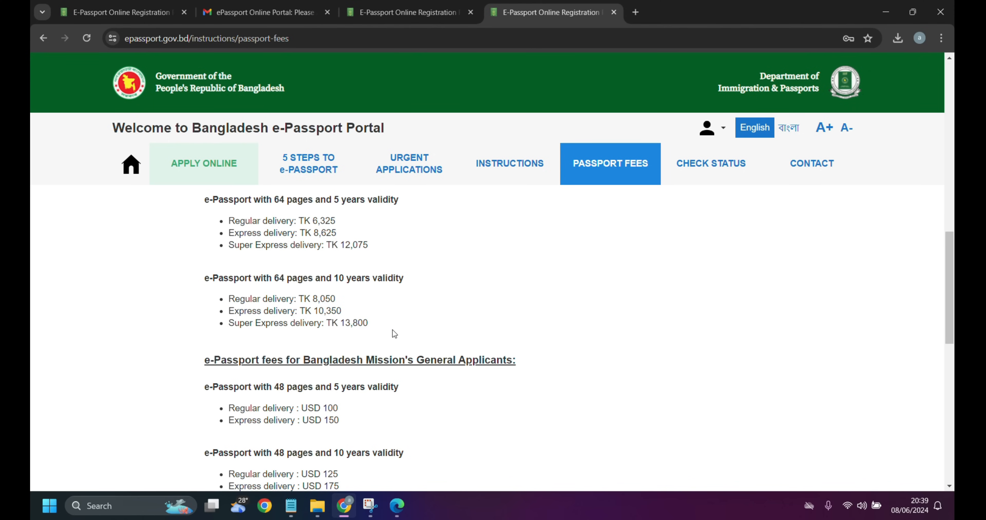
Examine the e-Passport fees for Bangladesh Mission's general applicants, including both delivery rates for the 48-page, 5-year passport
scroll(394, 334, "down", 2)
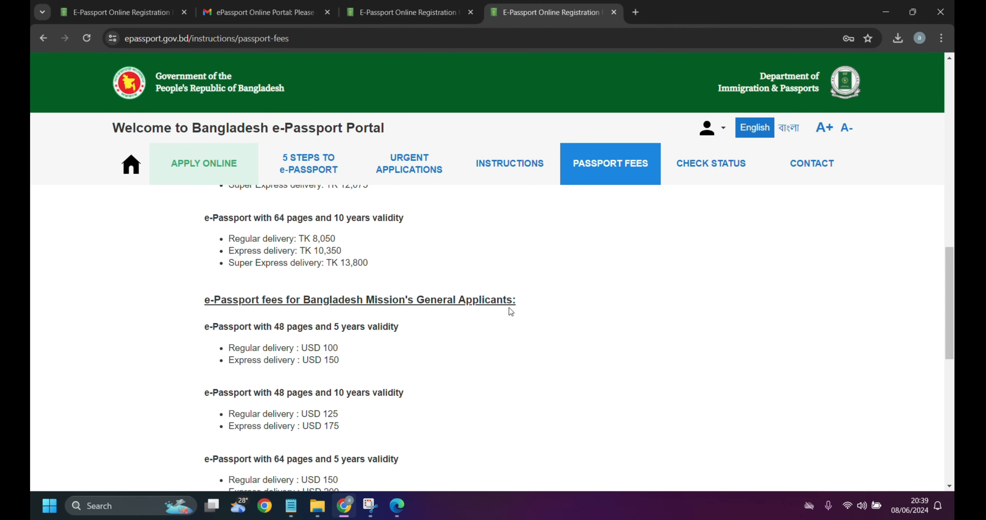
scroll(517, 308, "down", 3)
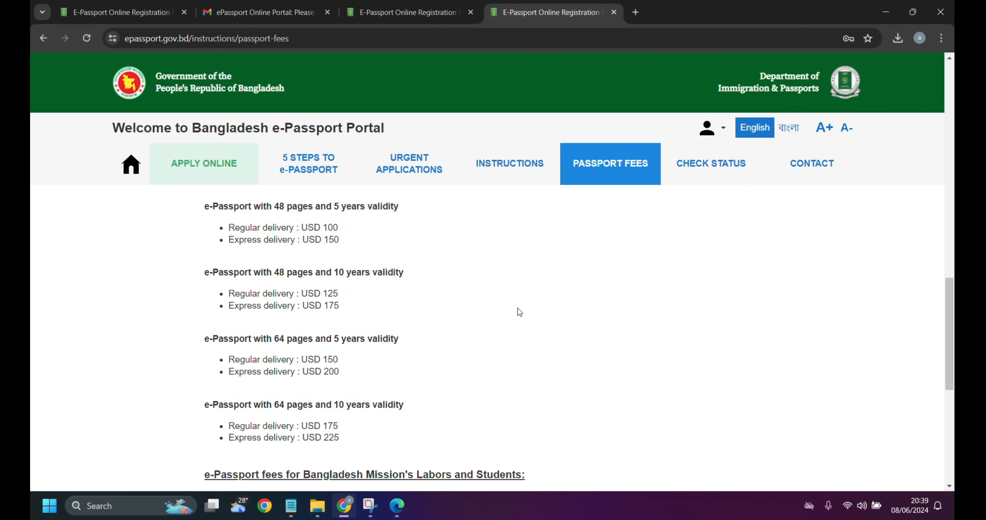
scroll(517, 308, "up", 3)
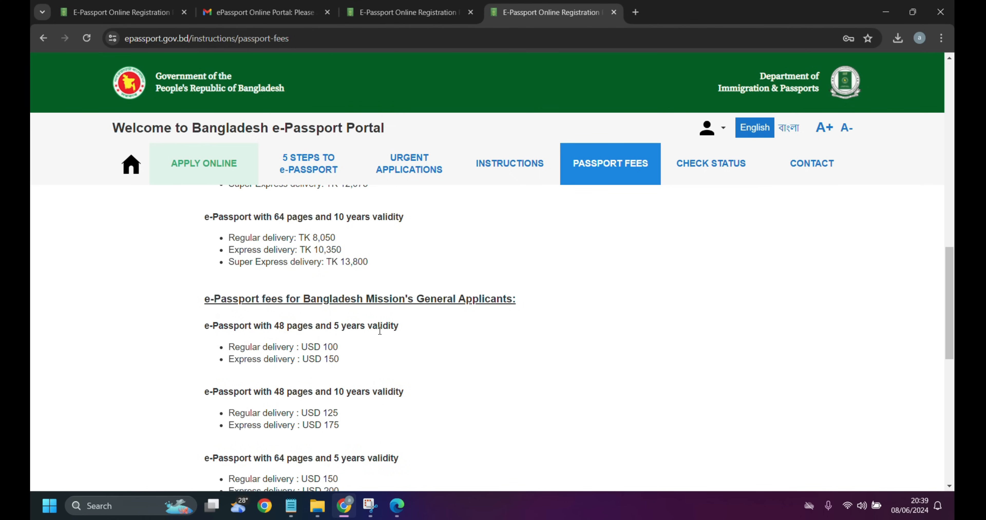
scroll(379, 331, "down", 3)
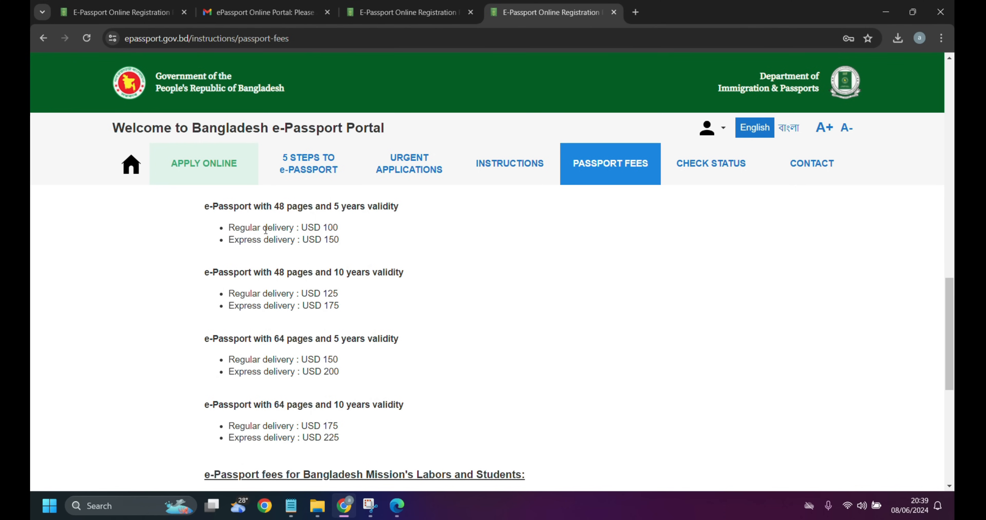
scroll(306, 260, "up", 2)
scroll(361, 337, "down", 3)
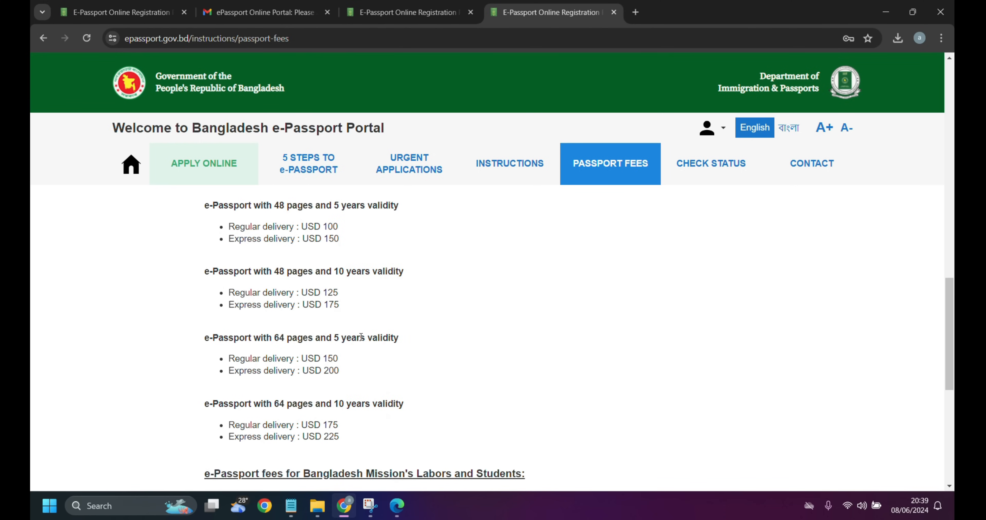
scroll(361, 342, "up", 2)
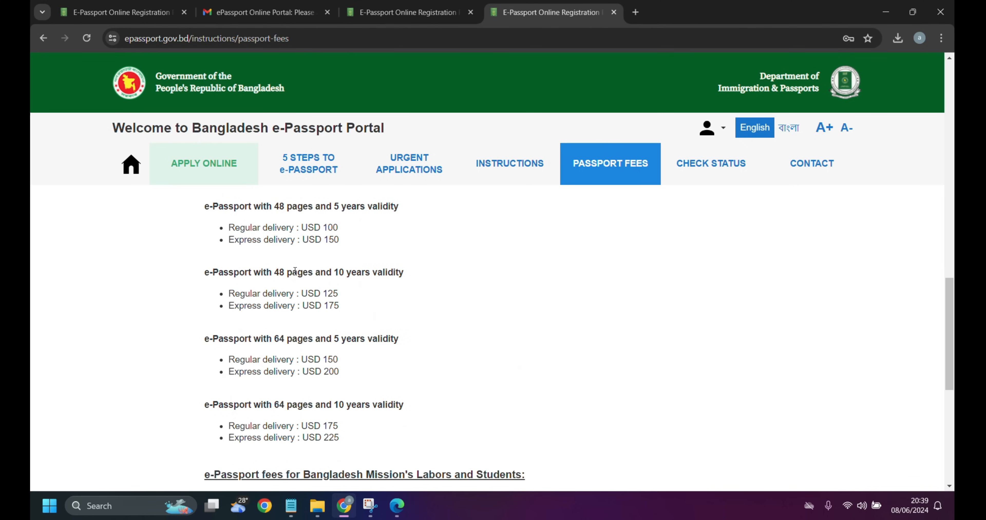
left_click_drag(229, 226, 346, 235)
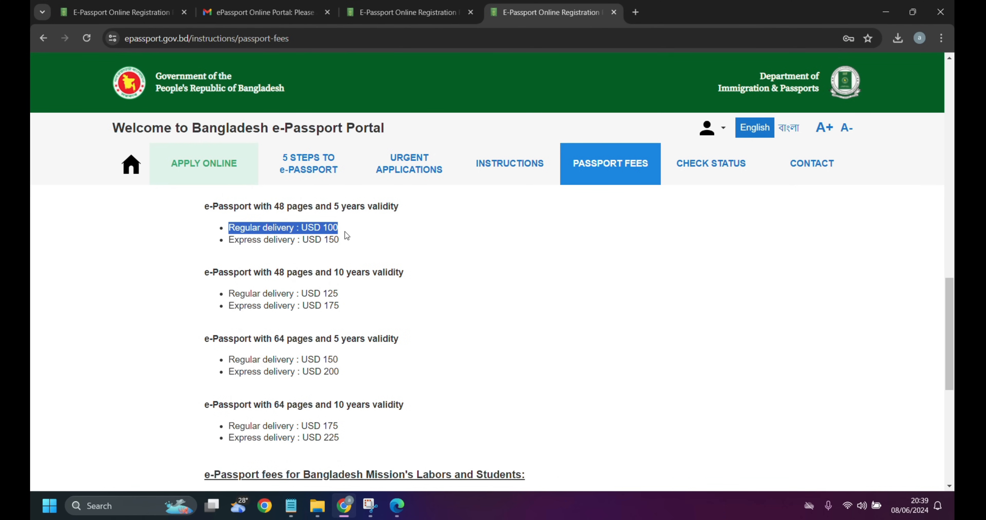
left_click_drag(223, 242, 344, 241)
Compare the Bangladesh Mission fees for labors and students with those for general applicants
scroll(335, 326, "down", 6)
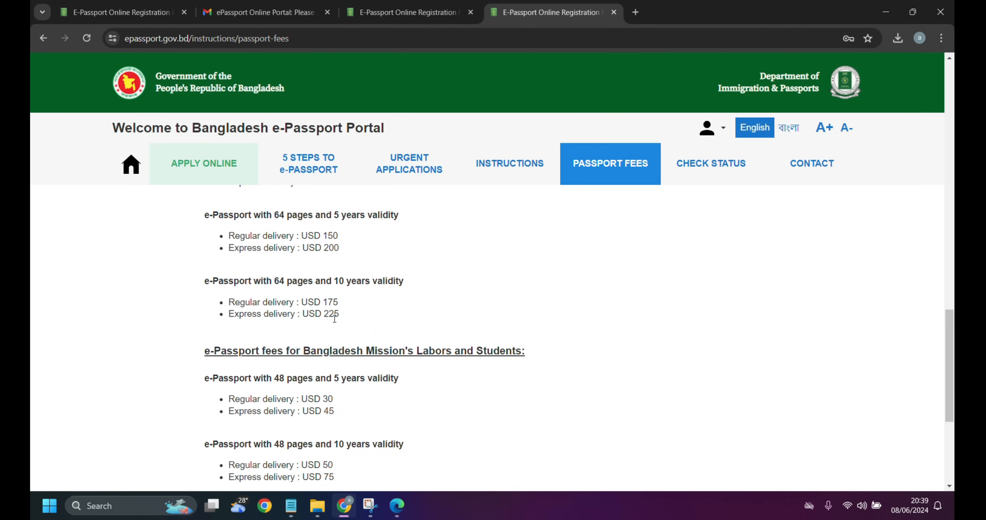
scroll(342, 271, "down", 1)
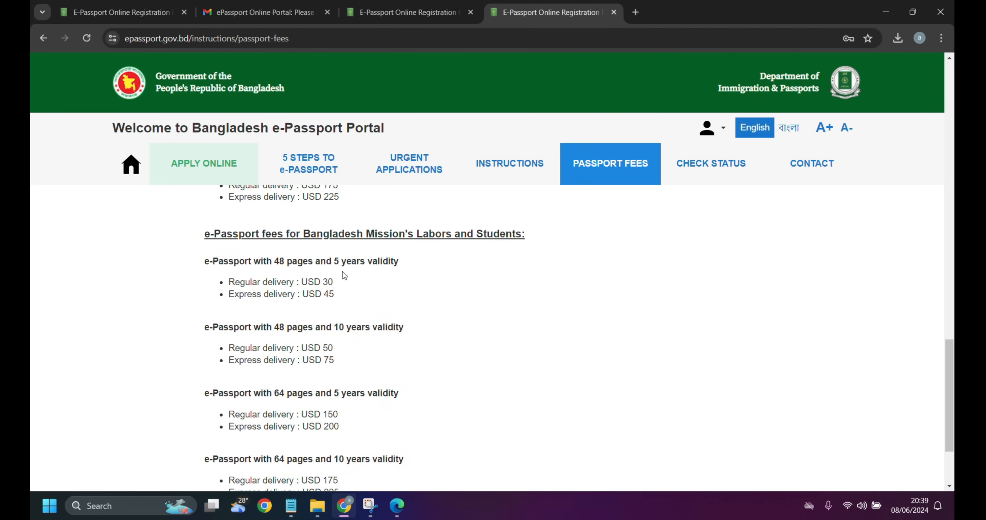
scroll(349, 273, "down", 2)
scroll(345, 279, "up", 2)
left_click_drag(205, 244, 451, 470)
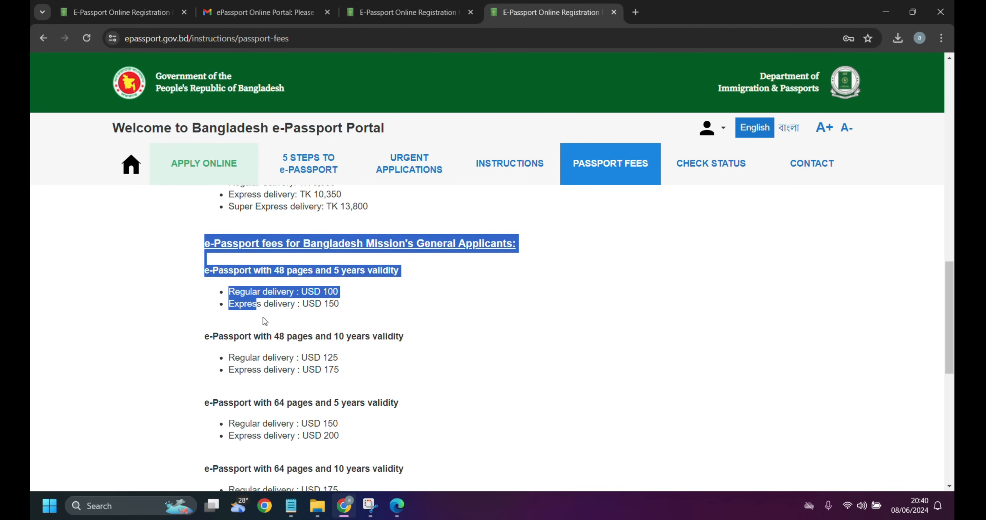
scroll(497, 369, "down", 2)
left_click(525, 332)
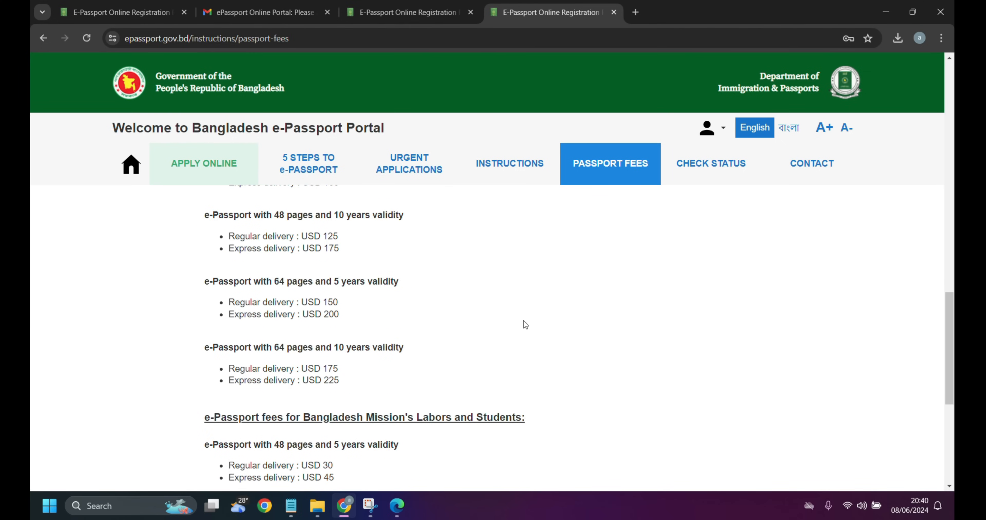
Read the Bangladesh Mission labor and student fees for each e-Passport page count and validity
scroll(523, 327, "down", 3)
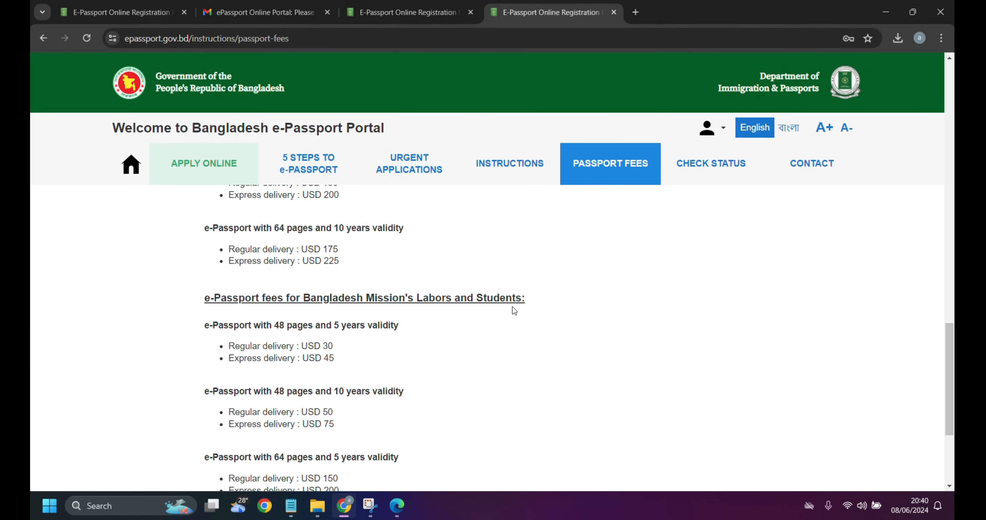
scroll(387, 357, "down", 3)
left_click_drag(106, 211, 533, 439)
left_click(548, 385)
scroll(548, 385, "up", 5)
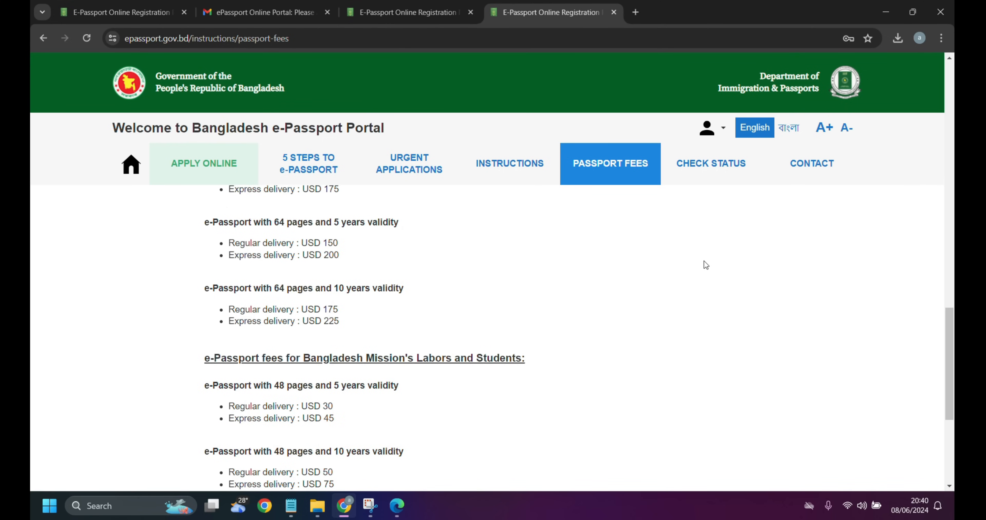
Search the web for "automated e-challan" in a new tab and open the Automated Challan System site
key("ctrl+t")
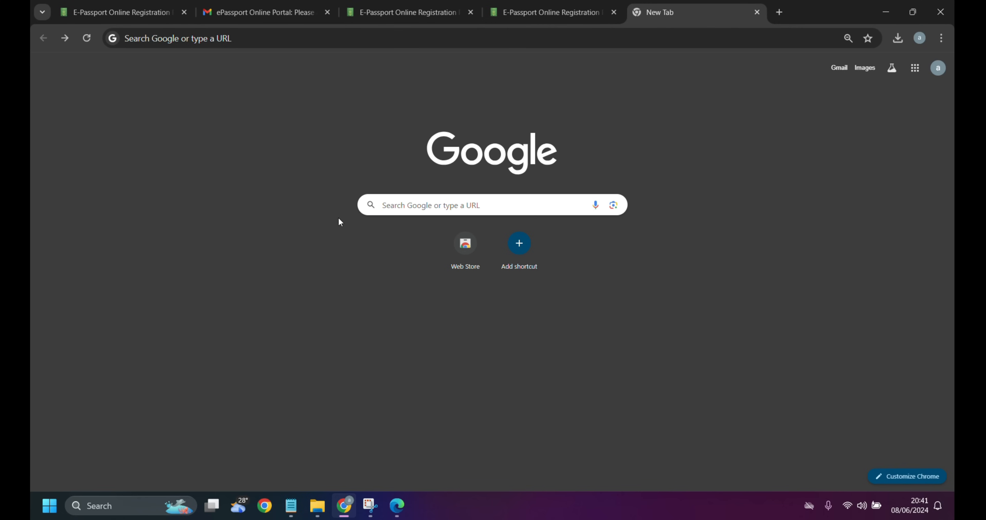
left_click(485, 203)
left_click(439, 226)
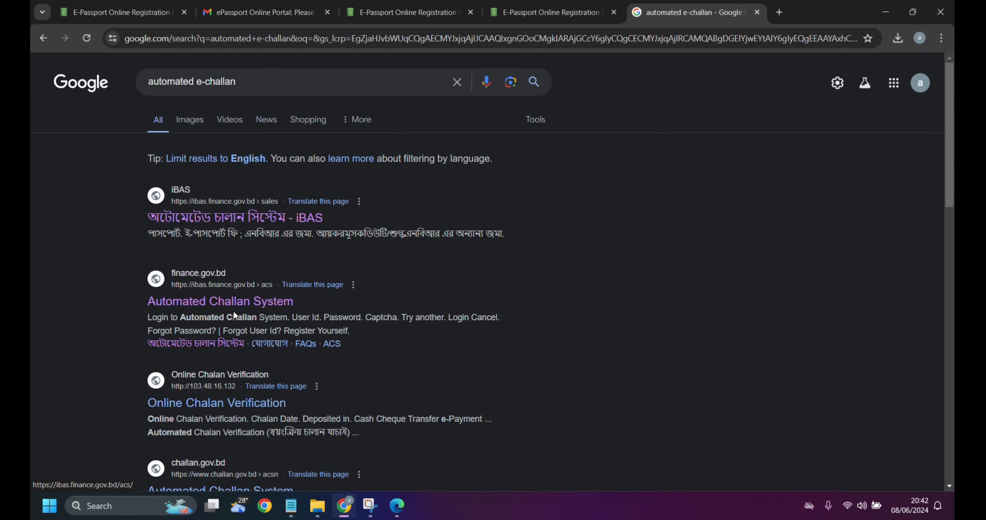
left_click(229, 302)
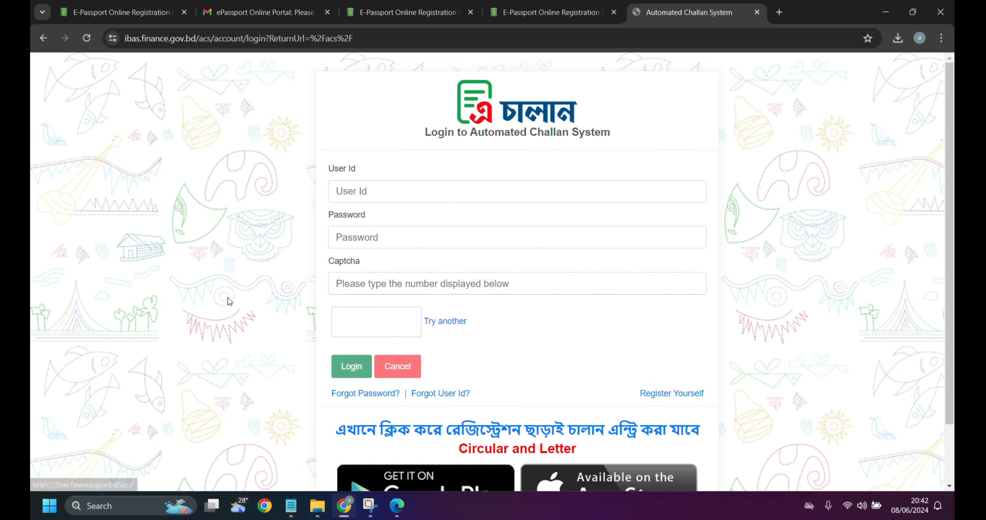
Open challan entry without registration and start a passport entry for the e-Passport fee (ই-পাসপোর্ট ফি)
scroll(497, 308, "down", 2)
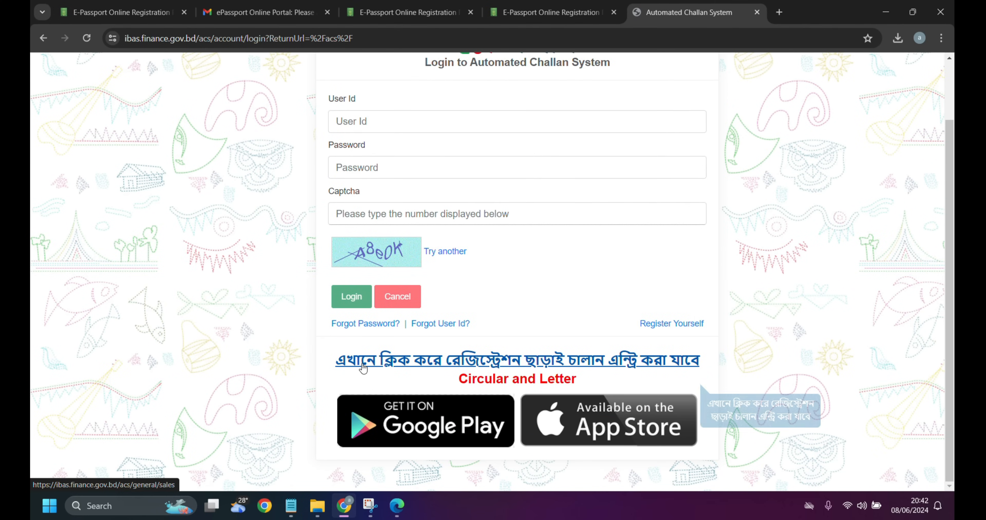
left_click(528, 360)
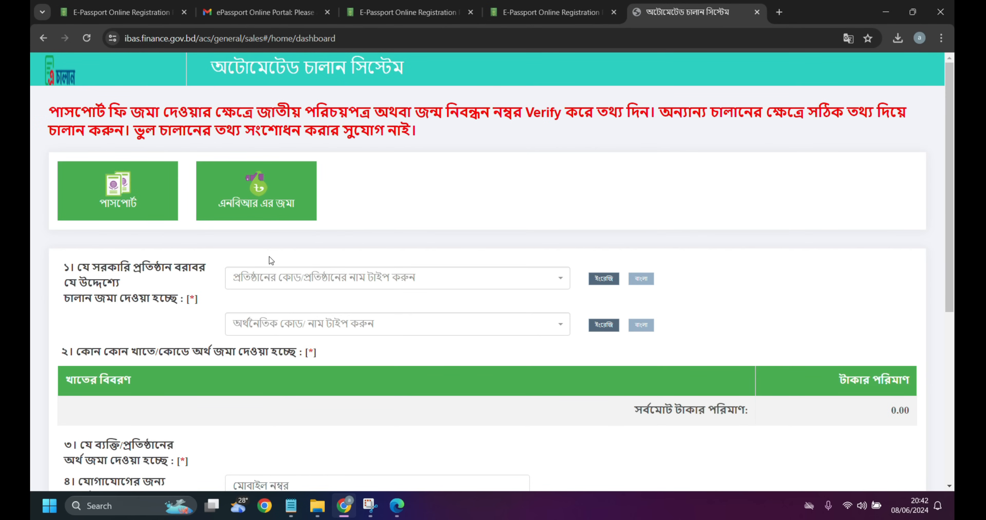
left_click(115, 203)
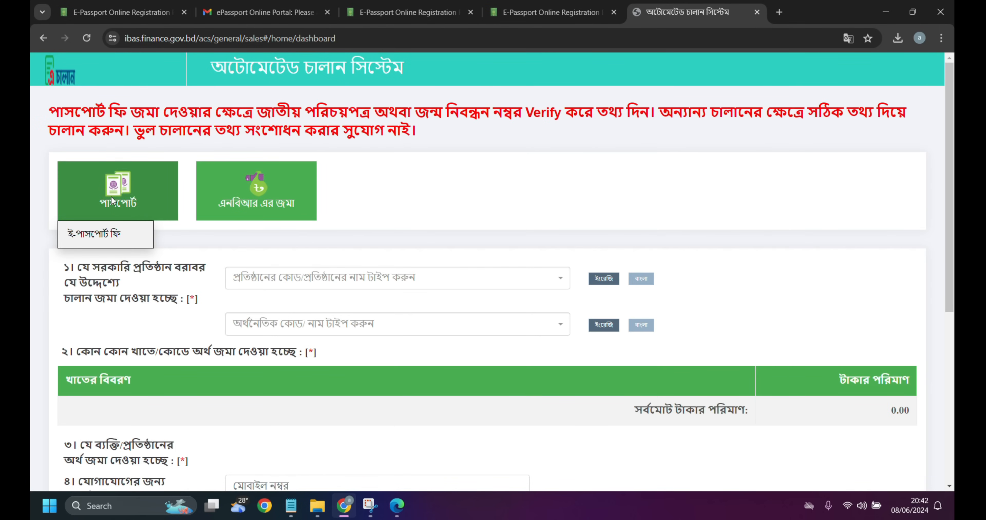
left_click(103, 236)
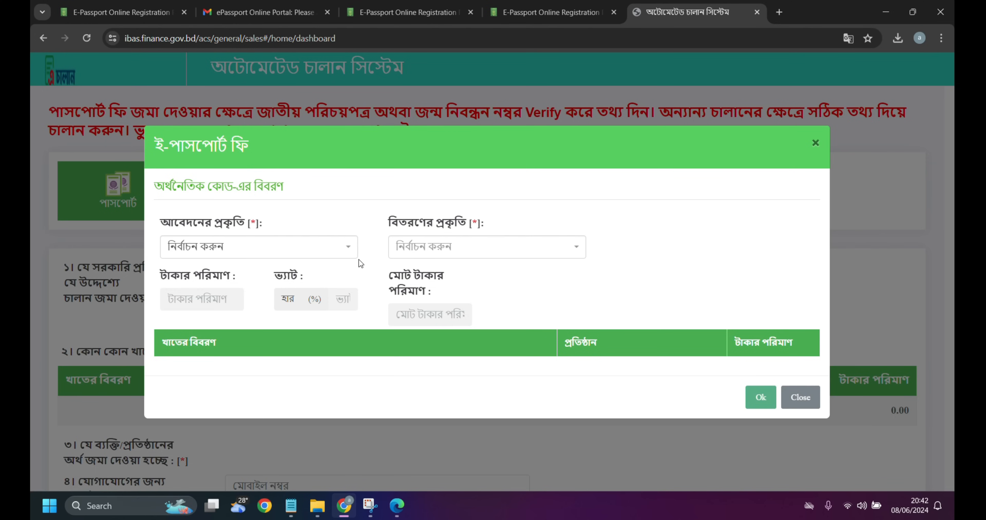
Set the fee entry to 48-page e-Passport issue with the 10-year regular option (21 working days), reviewing the delivery options, and accept it
left_click(290, 254)
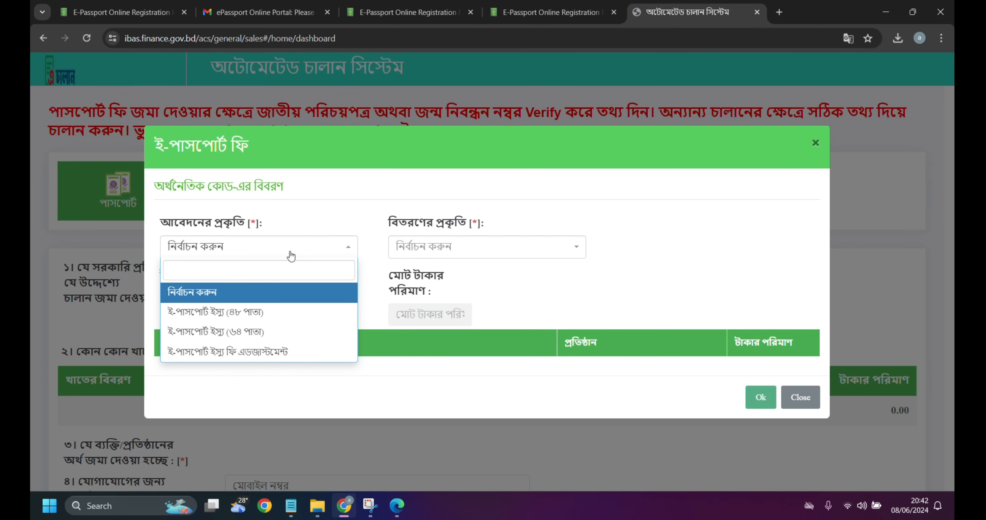
left_click(259, 312)
left_click(465, 256)
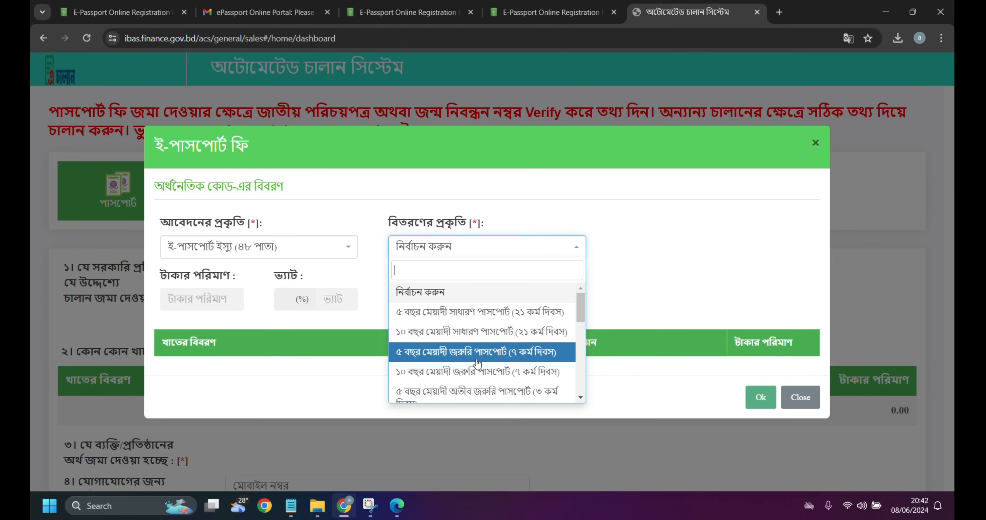
scroll(477, 363, "down", 2)
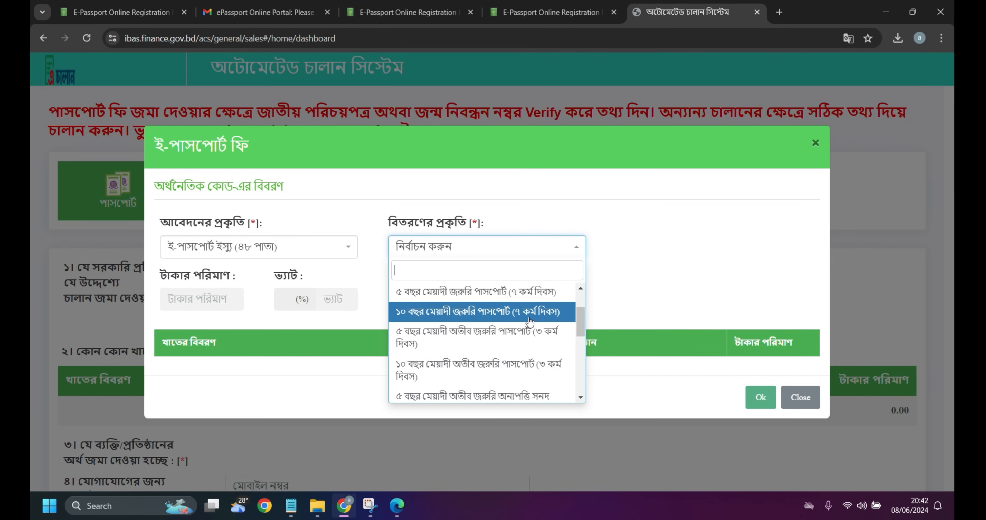
scroll(528, 324, "down", 2)
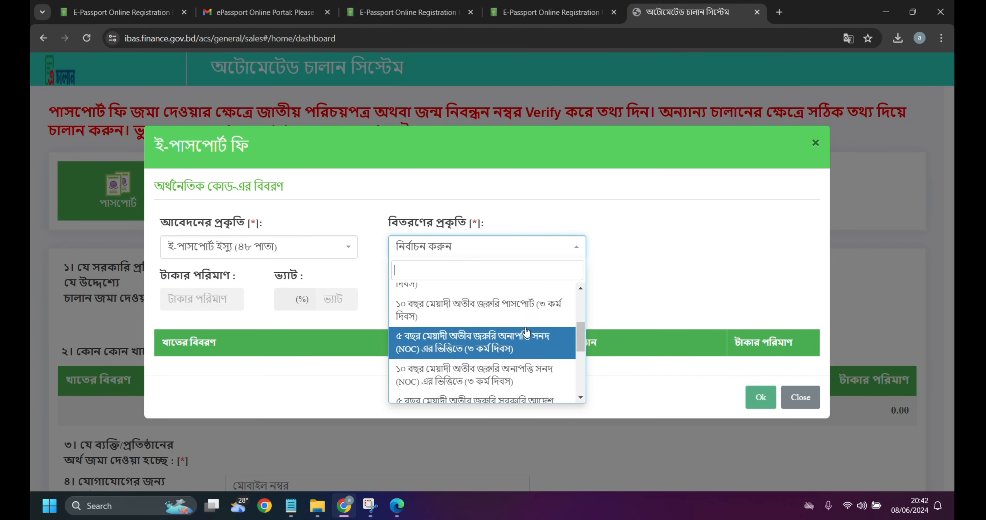
scroll(497, 351, "down", 2)
scroll(478, 367, "up", 2)
scroll(471, 371, "down", 2)
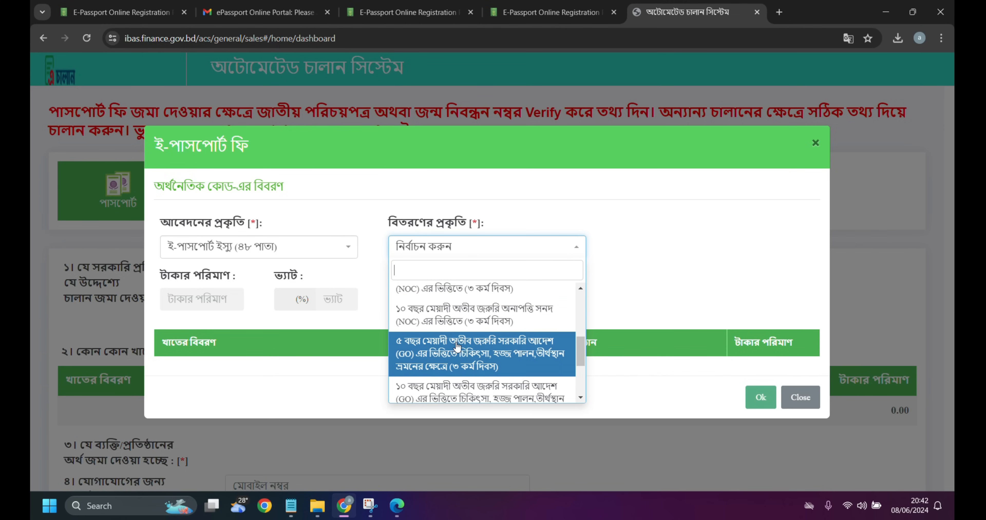
scroll(491, 325, "down", 2)
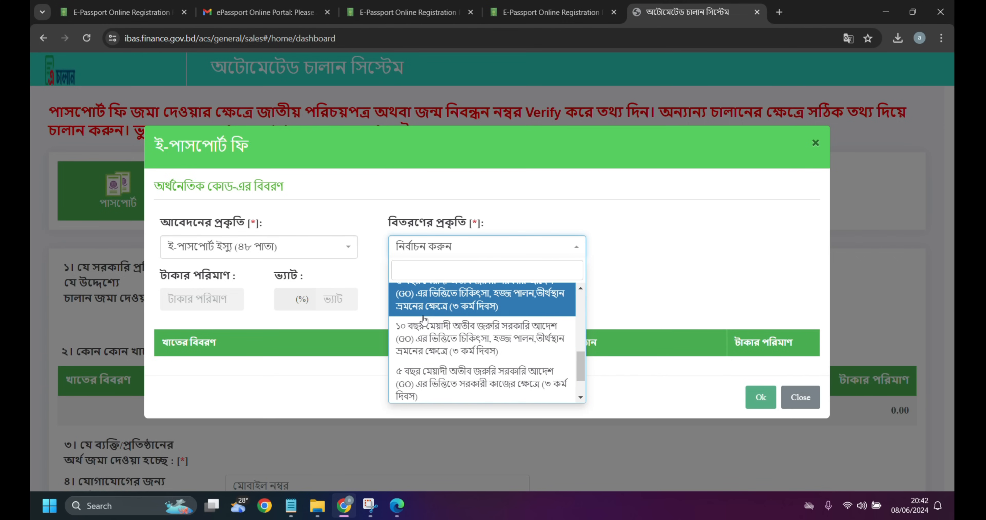
scroll(493, 336, "down", 2)
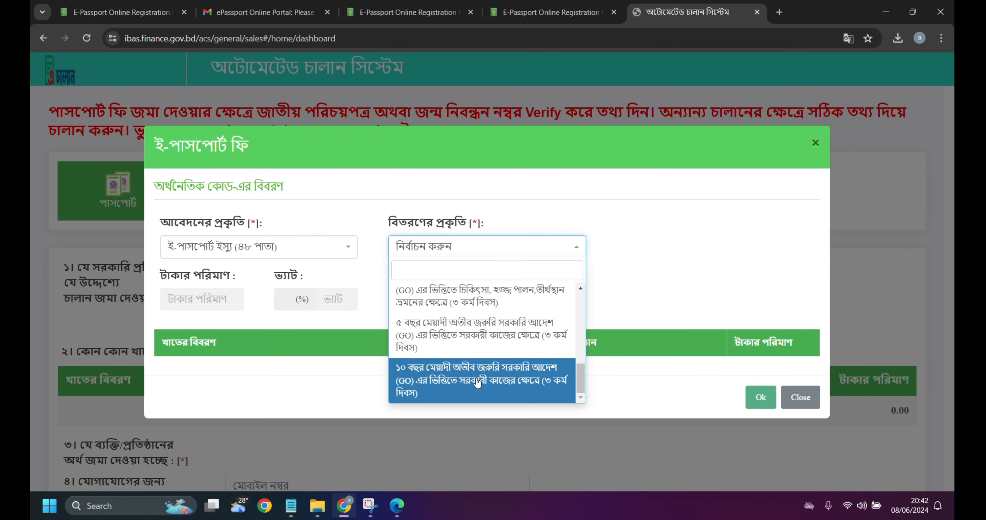
scroll(477, 377, "up", 1)
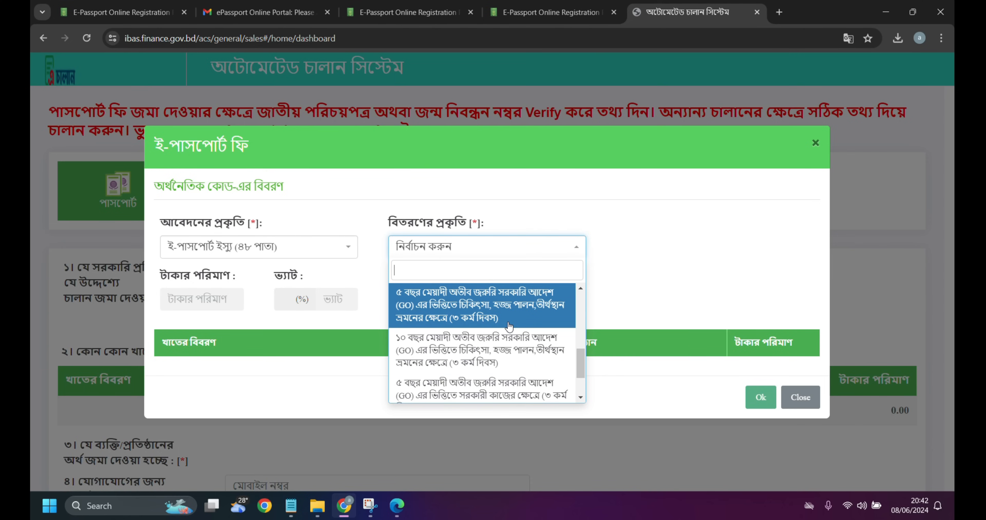
scroll(482, 329, "up", 3)
scroll(448, 334, "up", 5)
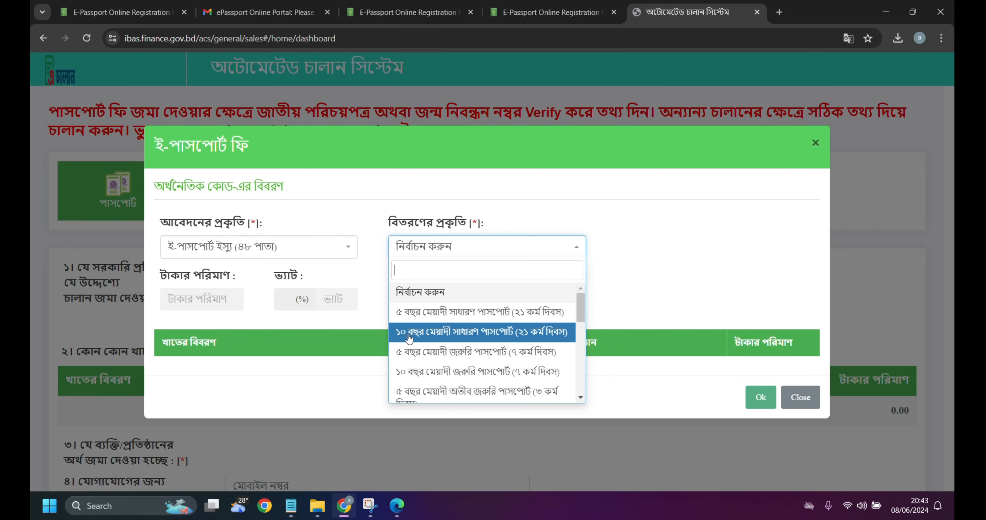
left_click(512, 338)
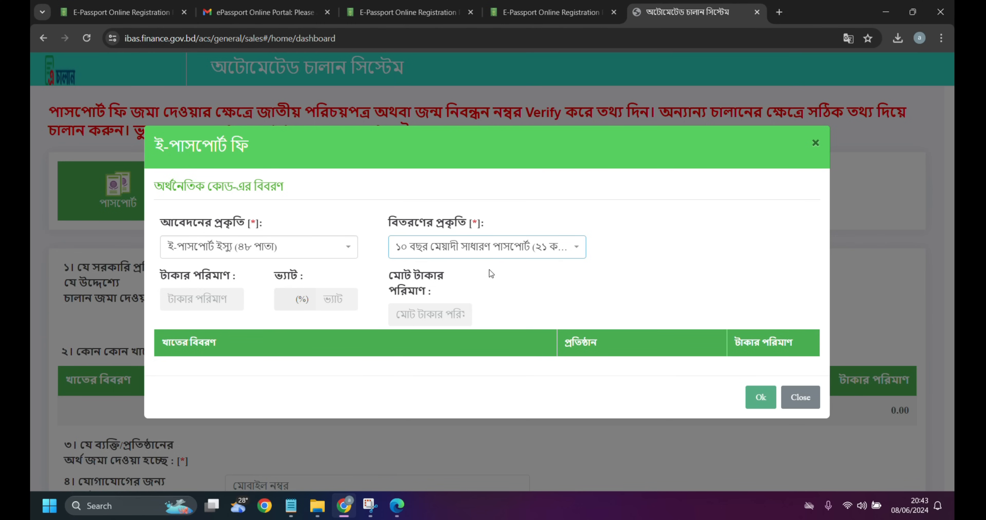
left_click(760, 397)
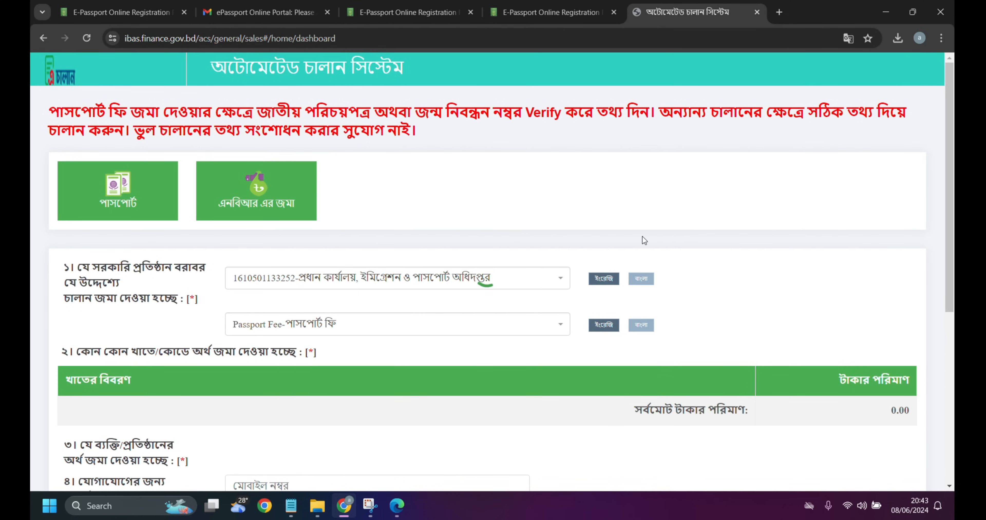
Set the payer to an individual (ব্যক্তি) identified by national ID (জাতীয় পরিচয়পত্র), looking at the birth registration option as well
scroll(689, 247, "down", 5)
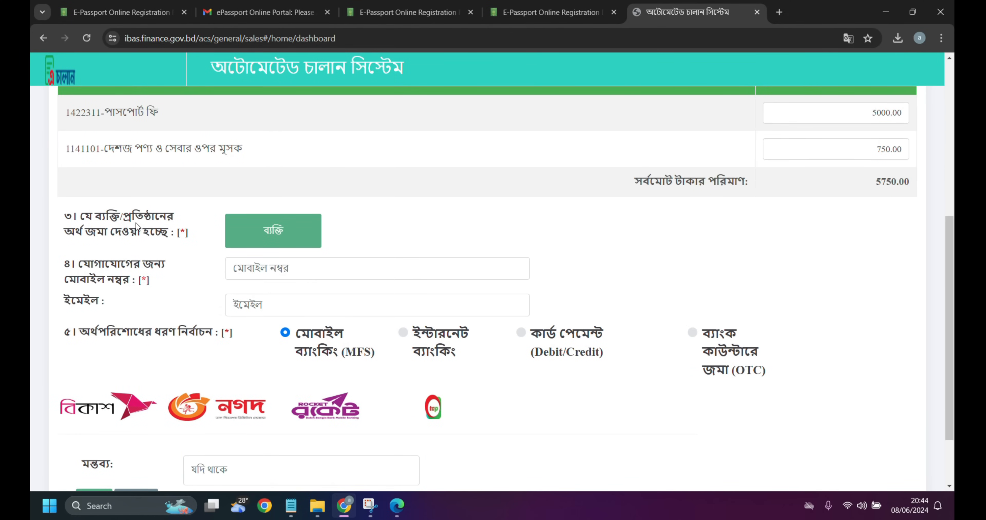
left_click(262, 241)
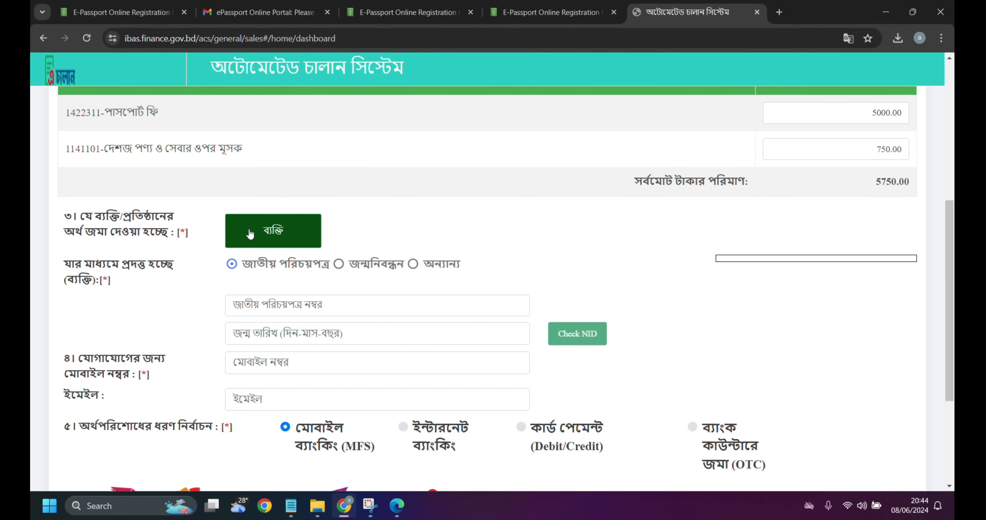
left_click(337, 267)
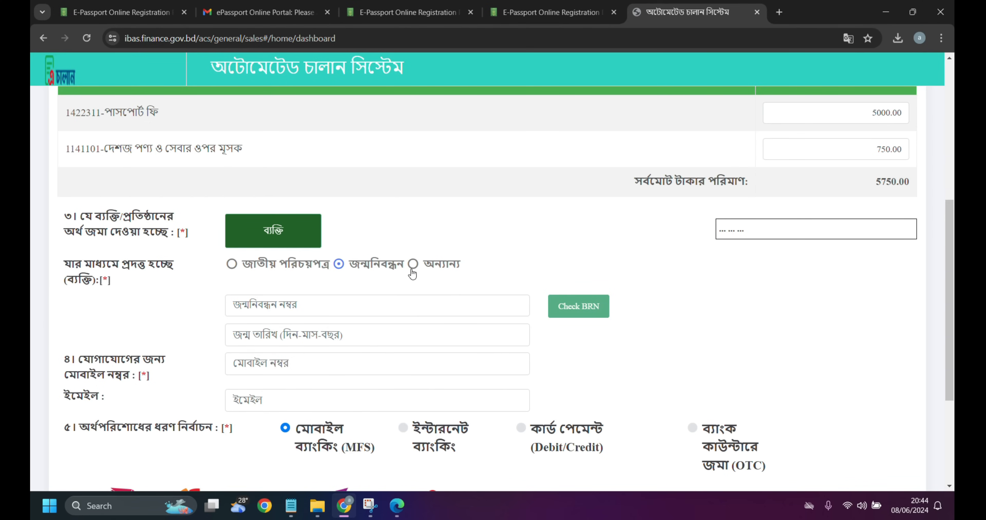
left_click(412, 265)
left_click(337, 266)
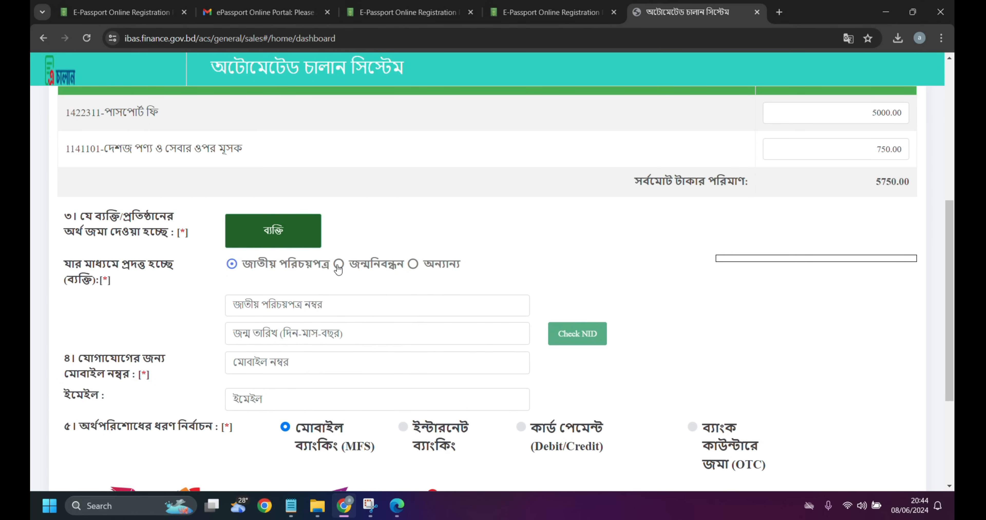
left_click(337, 267)
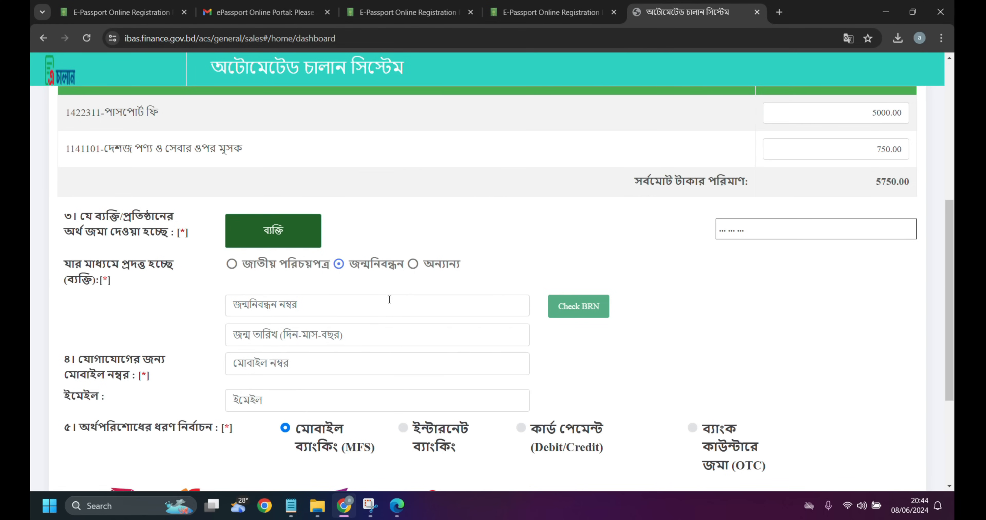
key("Left")
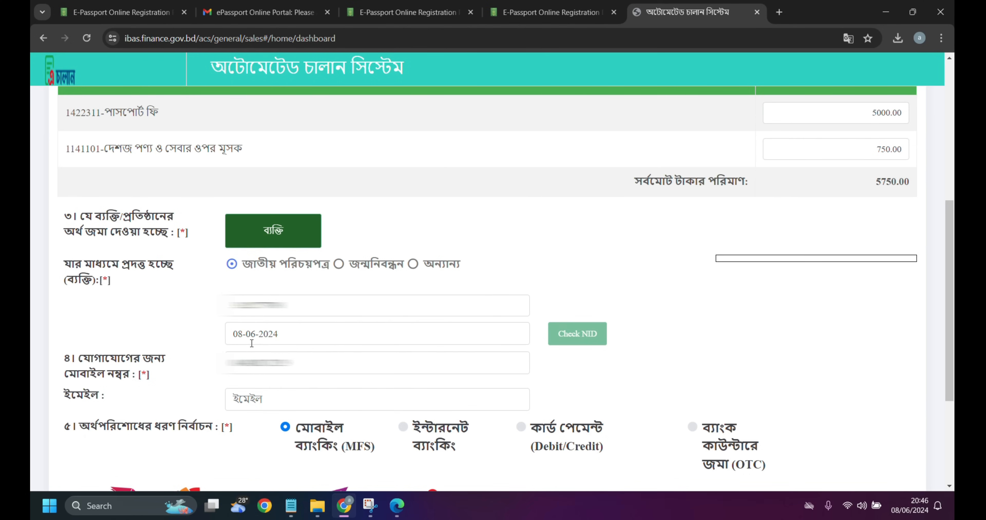
Fill in the payer's date of birth and check the national ID against the NID system
left_click(295, 338)
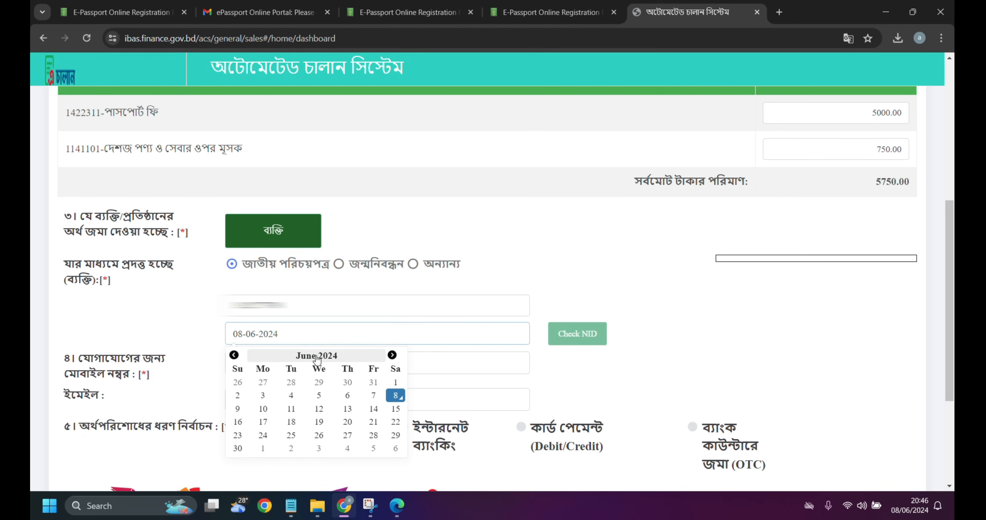
left_click(344, 356)
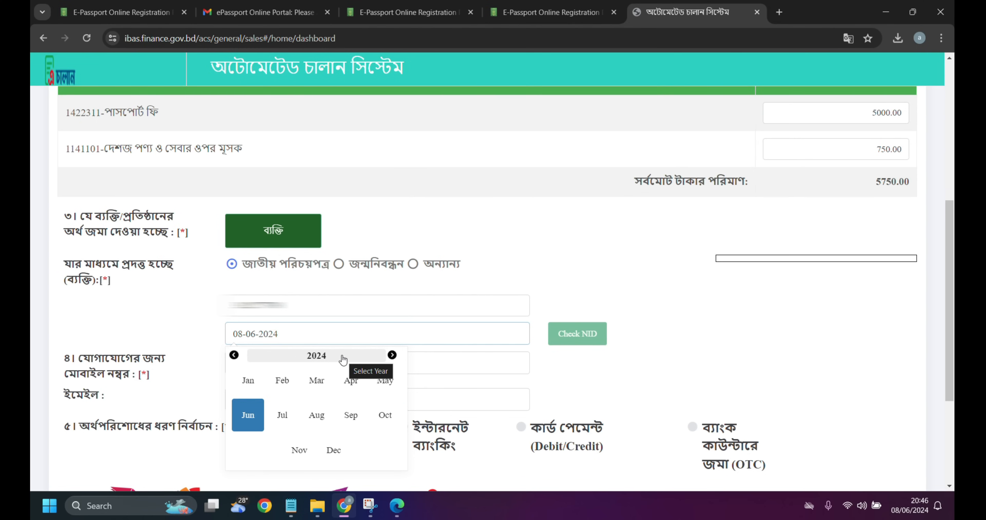
left_click(234, 355)
left_click(234, 355)
left_click(234, 355)
left_click(233, 355)
left_click(234, 356)
left_click(233, 355)
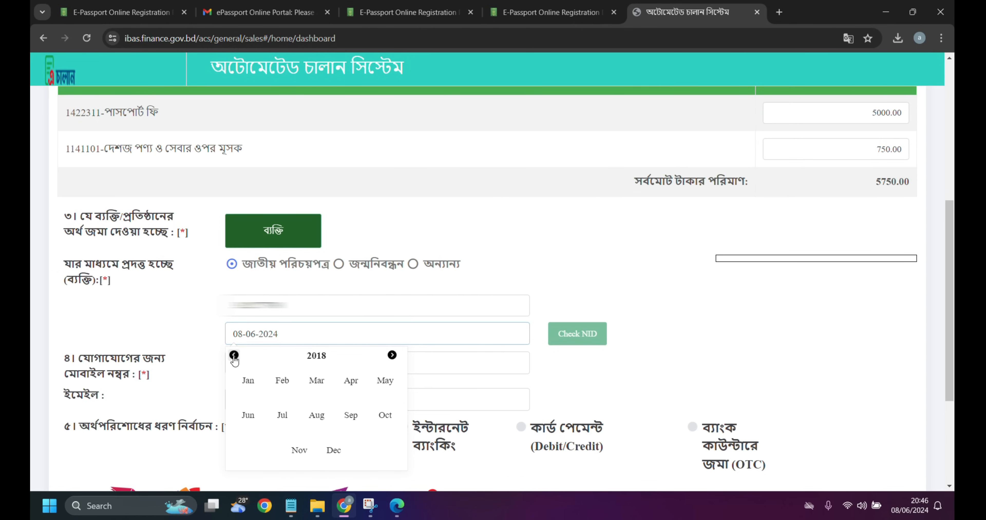
left_click(234, 355)
left_click(234, 356)
left_click(234, 355)
left_click(234, 355)
left_click(234, 355)
left_click(233, 356)
left_click(234, 355)
left_click(234, 355)
left_click(234, 355)
left_click(234, 355)
left_click(233, 355)
left_click(234, 355)
left_click(234, 355)
left_click(234, 355)
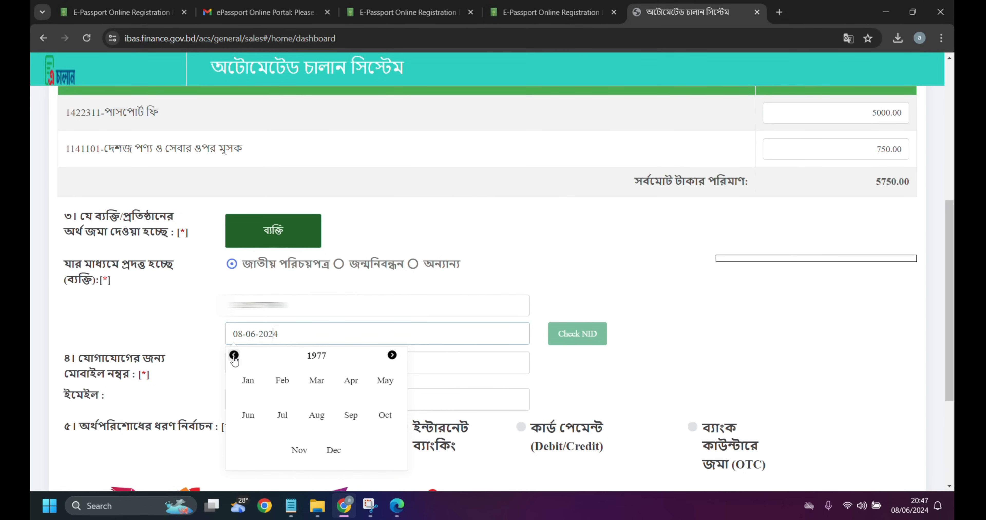
left_click(317, 383)
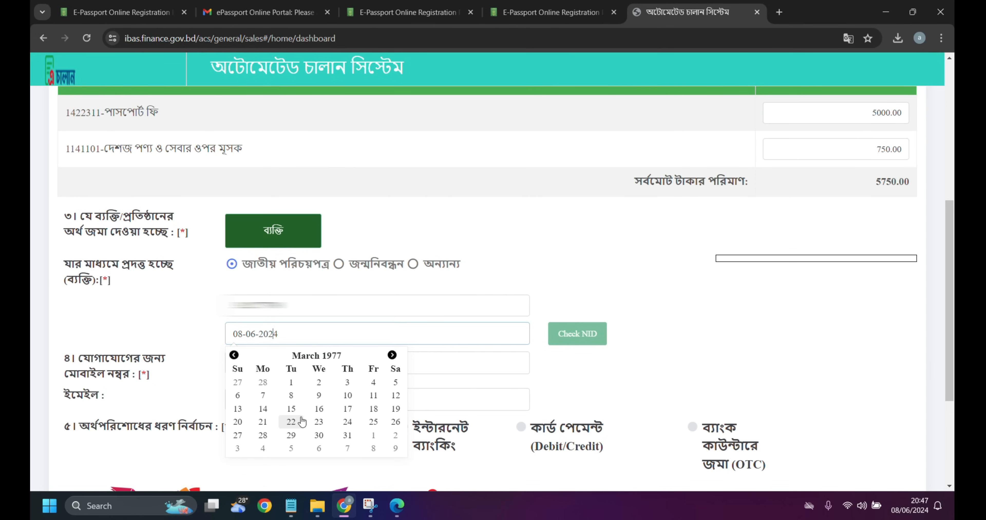
left_click(347, 408)
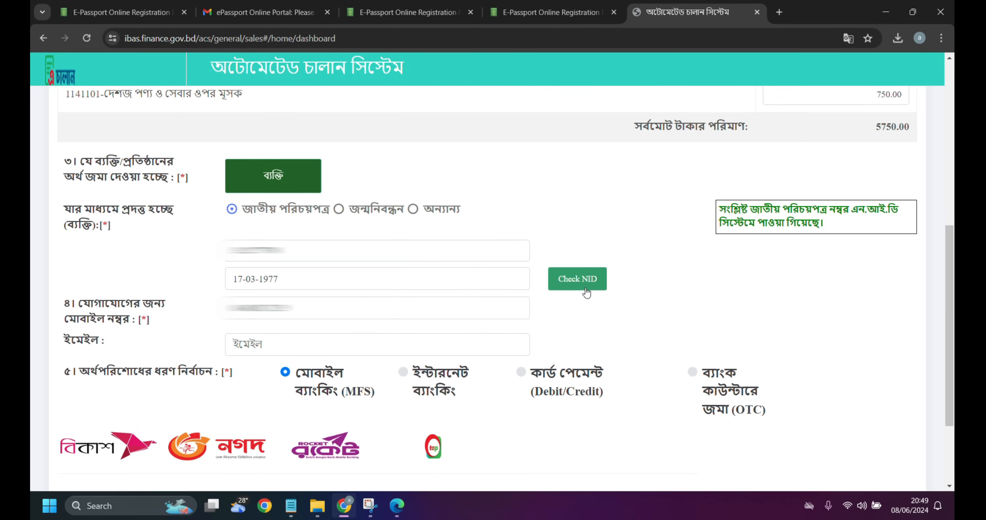
left_click(585, 287)
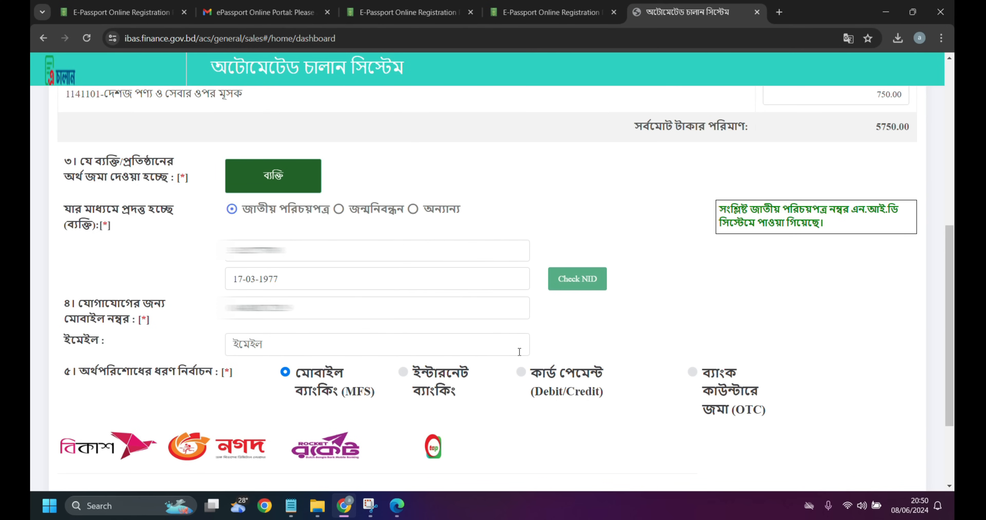
Select internet banking (ইন্টারনেট ব্যাংকিং) as the payment method and look over the participating banks
left_click(403, 373)
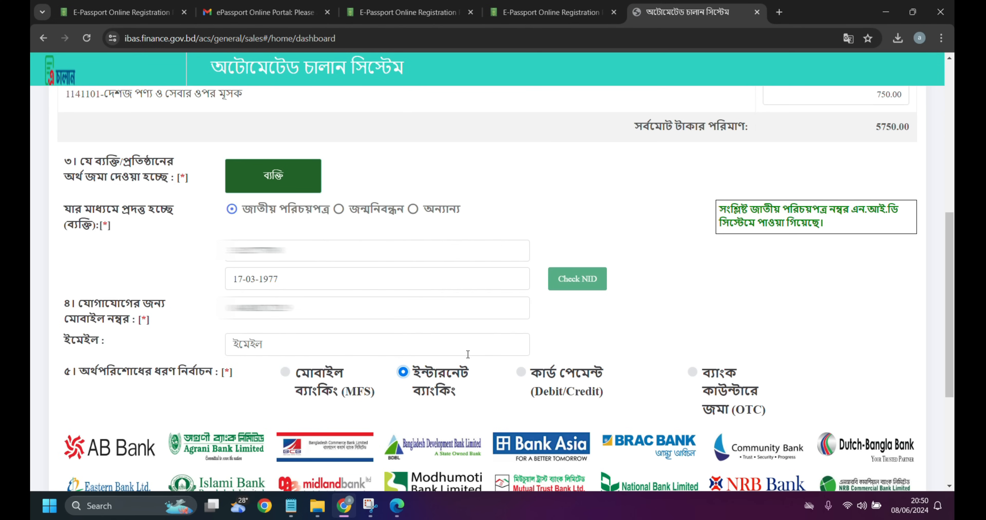
scroll(520, 393, "down", 5)
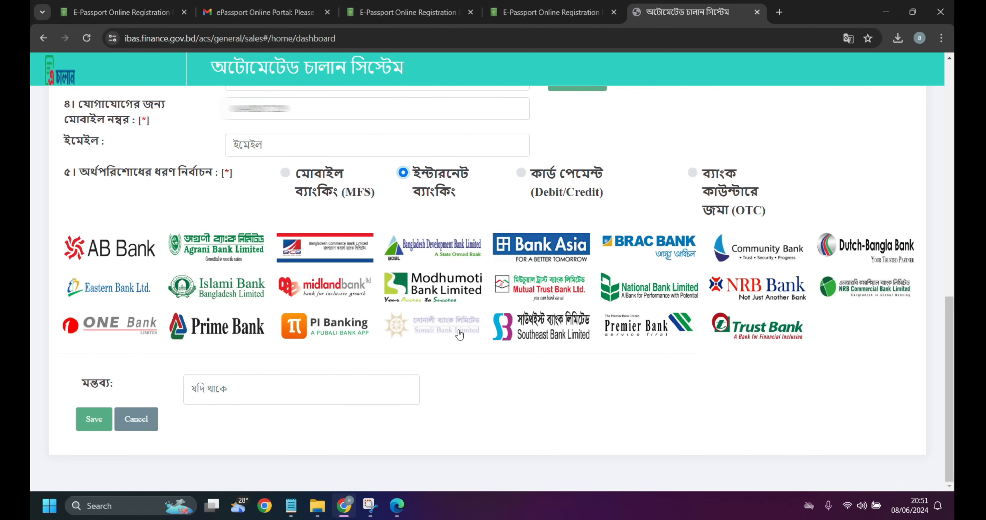
Choose Sonali Bank for the internet banking payment and save the challan entry
left_click(444, 335)
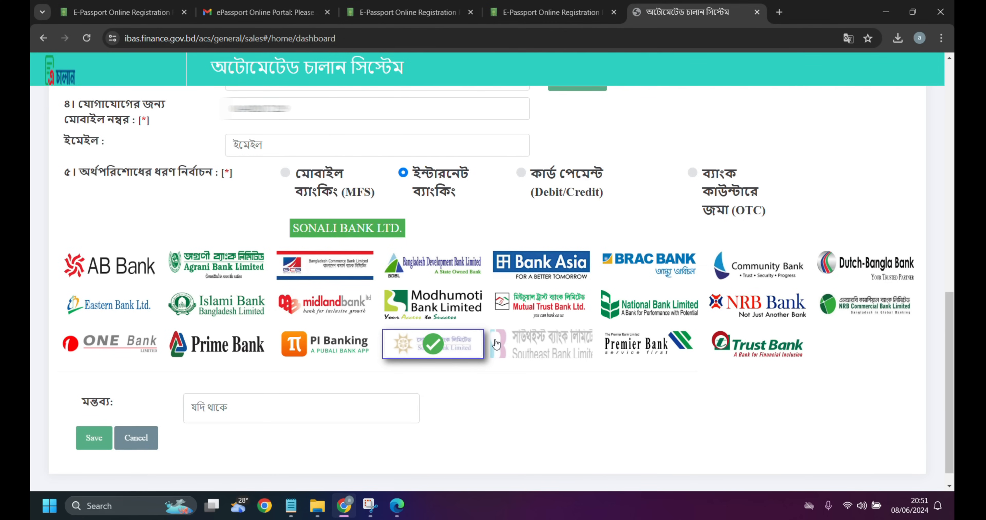
scroll(352, 407, "down", 1)
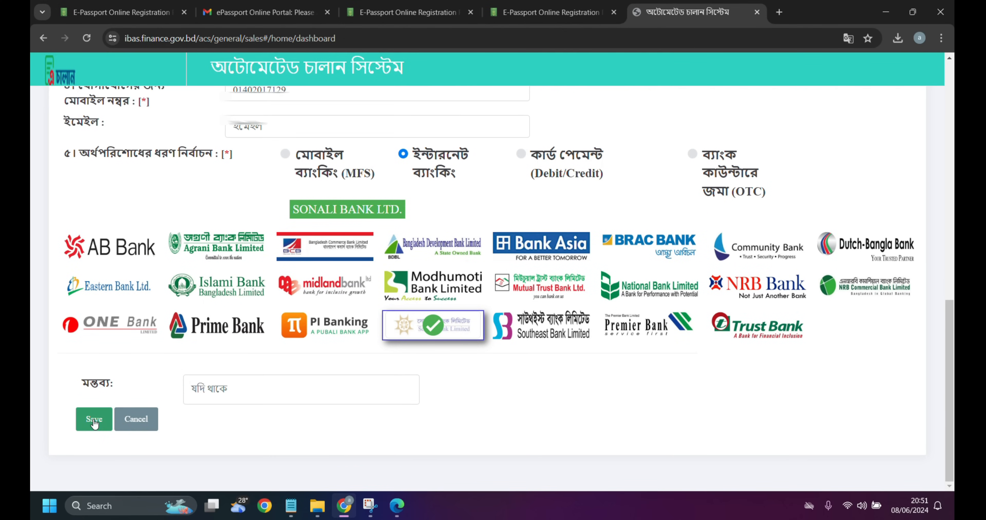
left_click(94, 419)
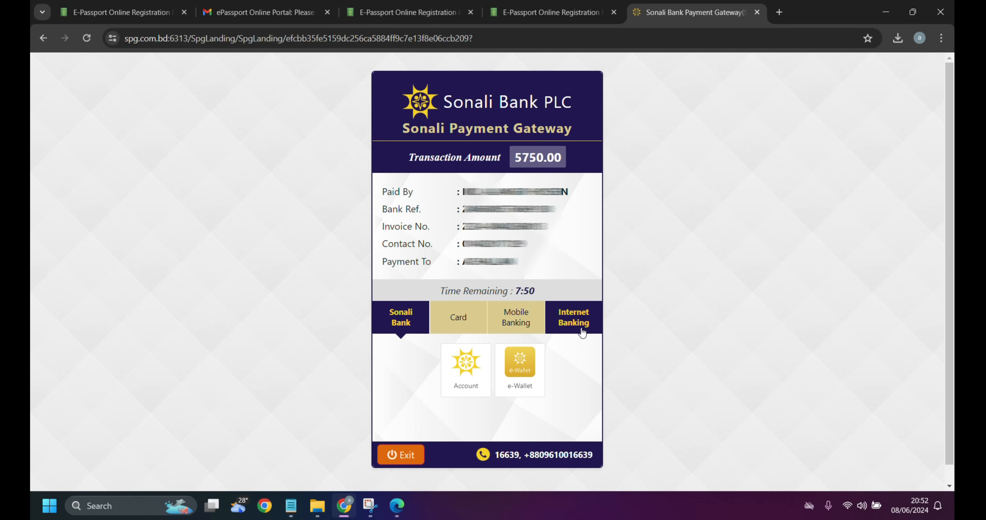
Look through the card, mobile banking and internet banking options offered by the Sonali Payment Gateway
left_click(458, 321)
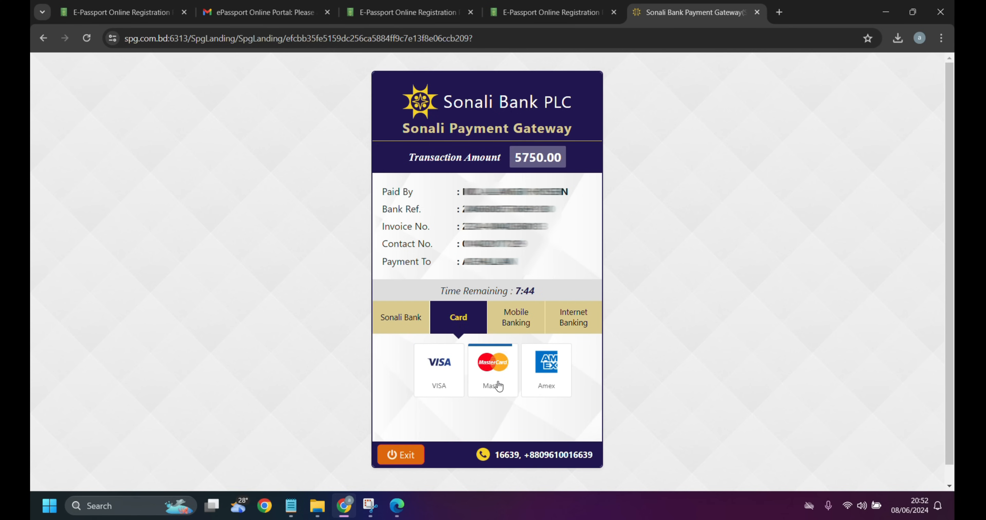
left_click(515, 321)
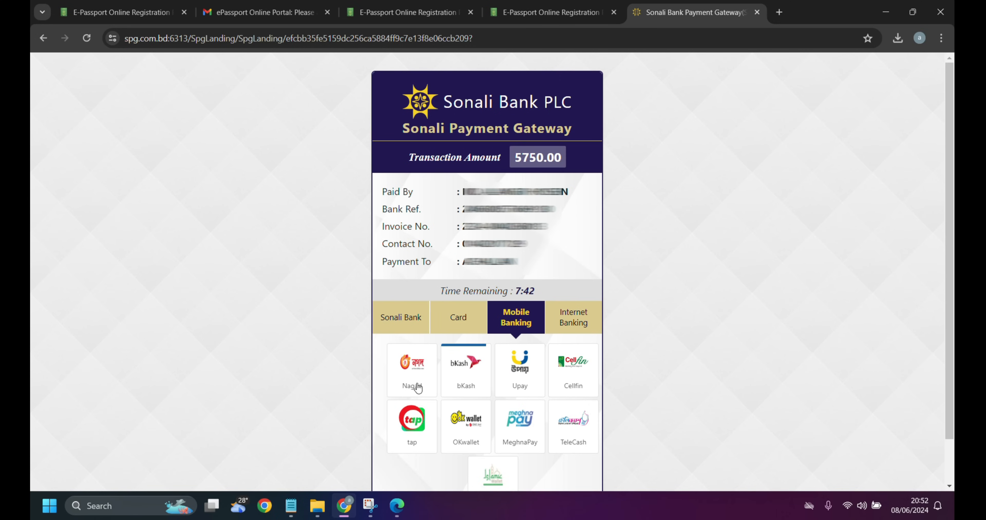
left_click(584, 331)
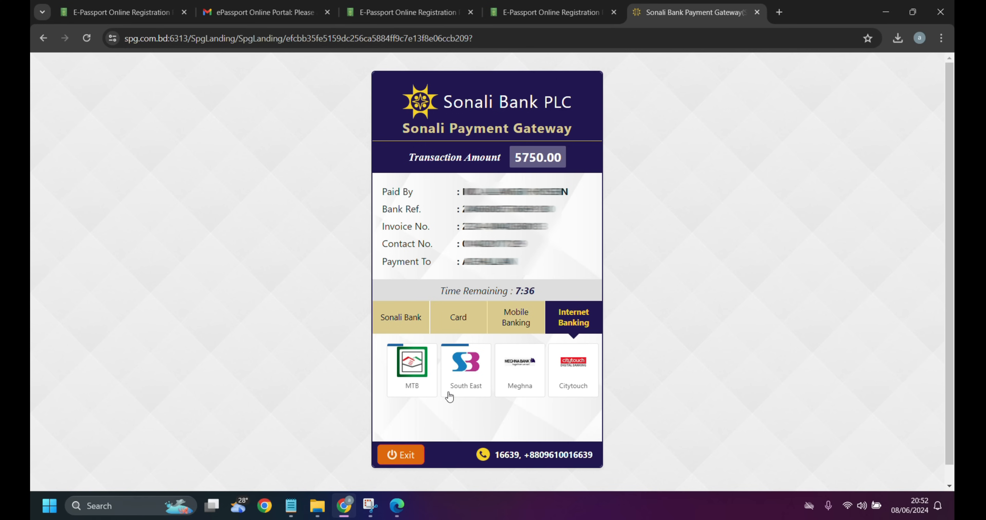
Select bKash under mobile banking for the passport fee, accept the payment summary and start paying with bKash
left_click(504, 328)
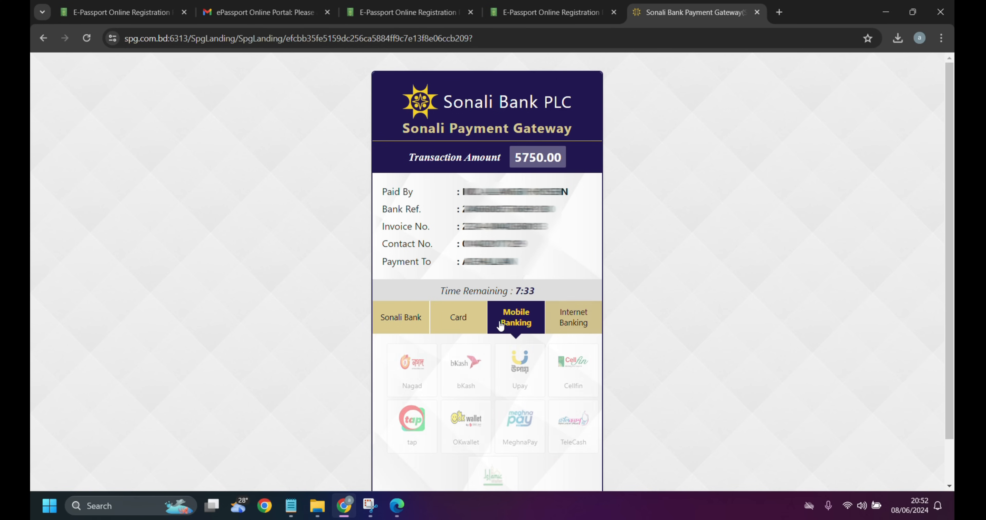
left_click(470, 379)
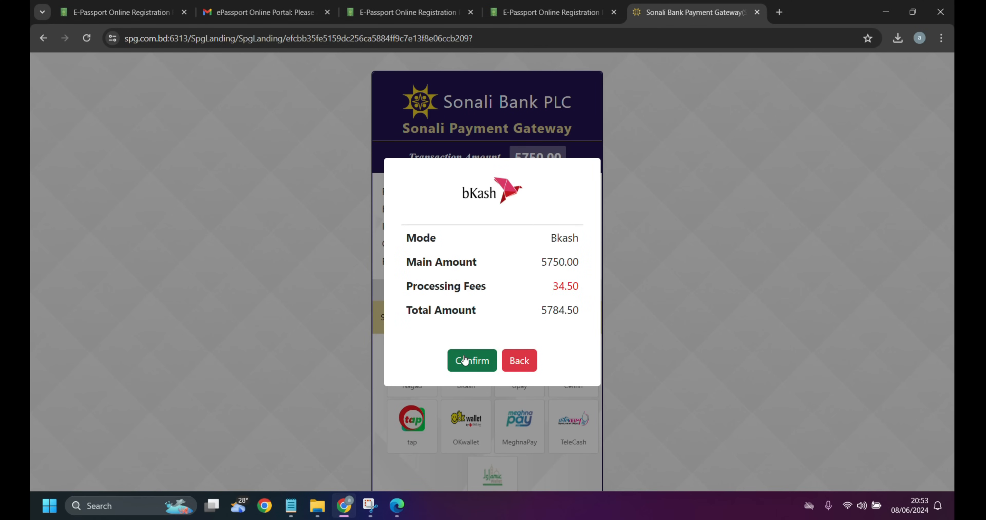
left_click(491, 361)
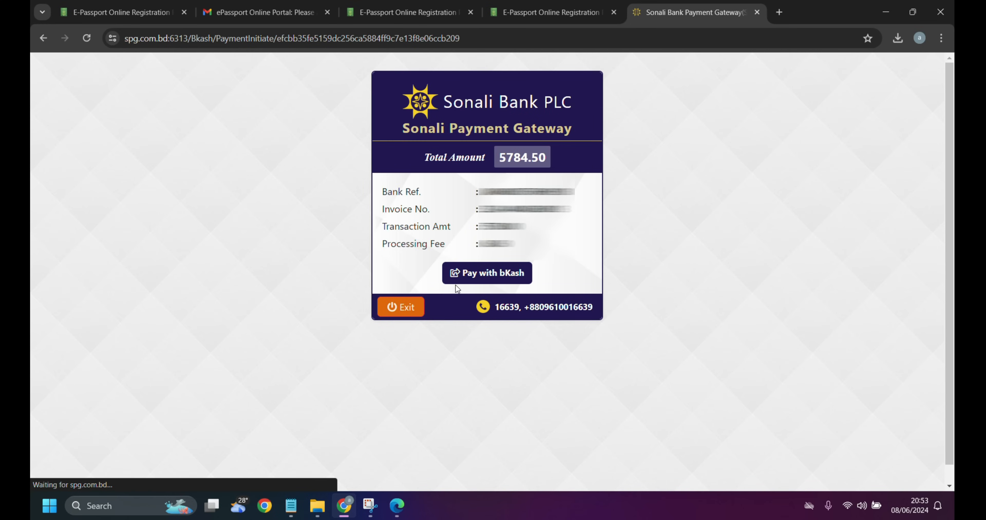
left_click(502, 274)
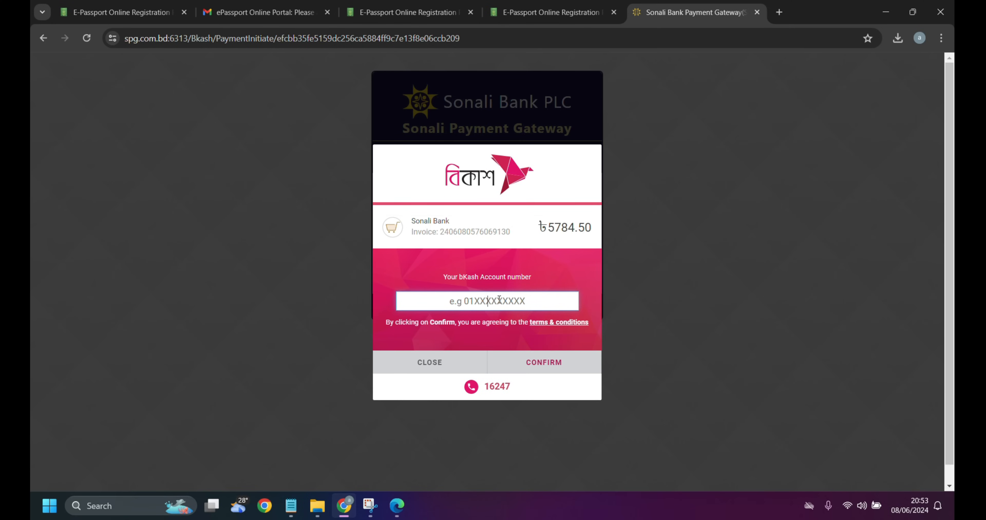
Authorise the bKash payment with the bKash account number, the verification code and the account PIN
left_click(552, 364)
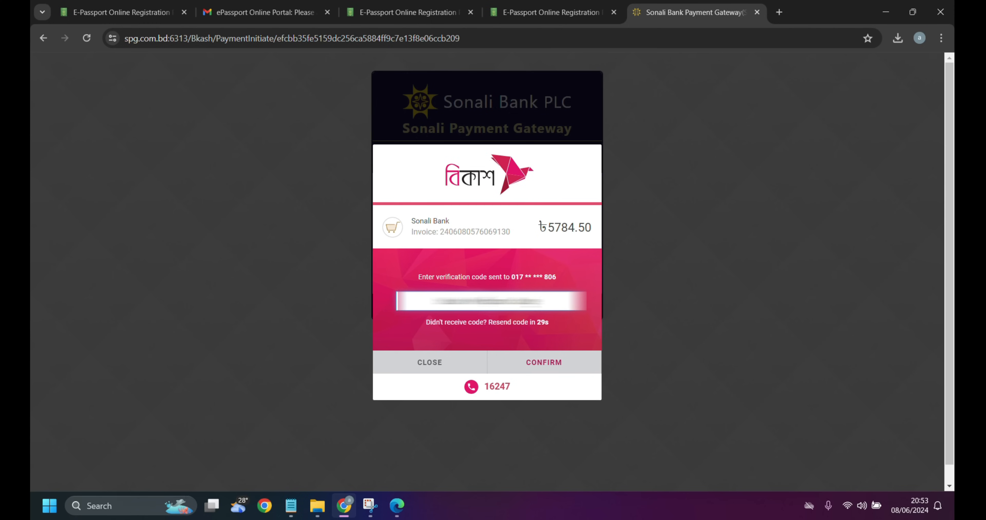
left_click(548, 366)
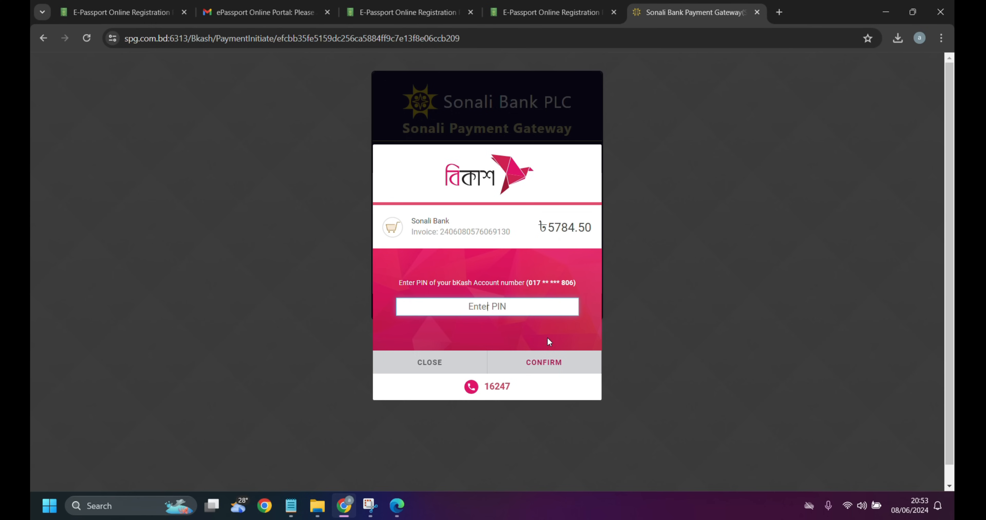
type("****")
left_click(533, 361)
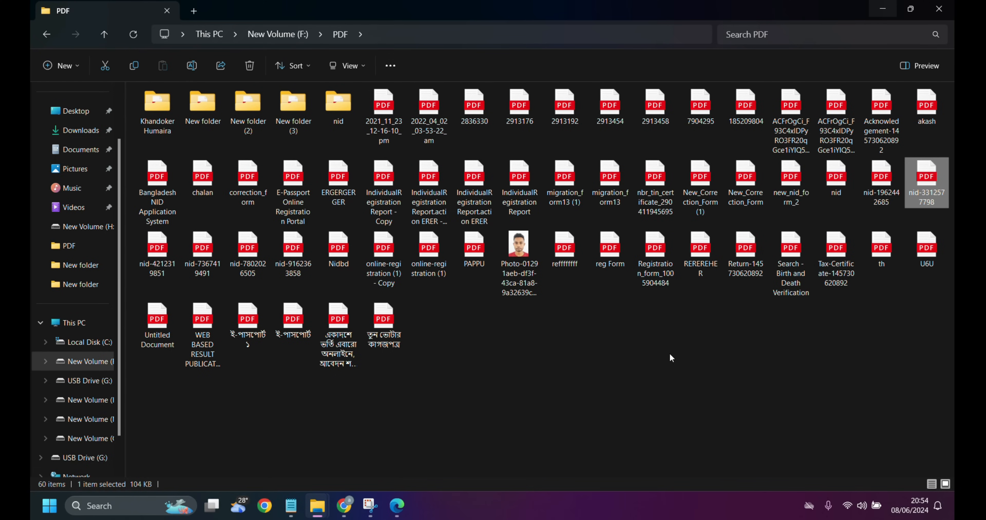
left_click(669, 355)
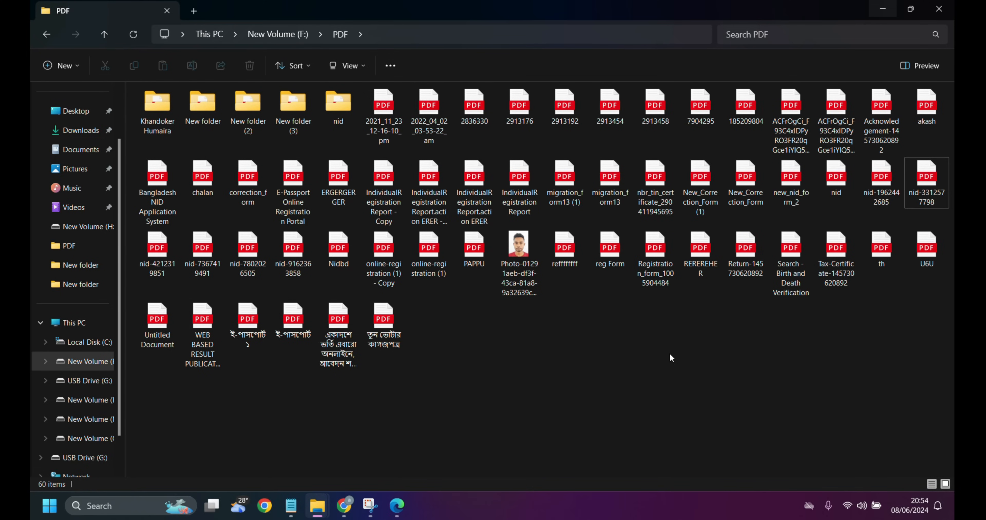